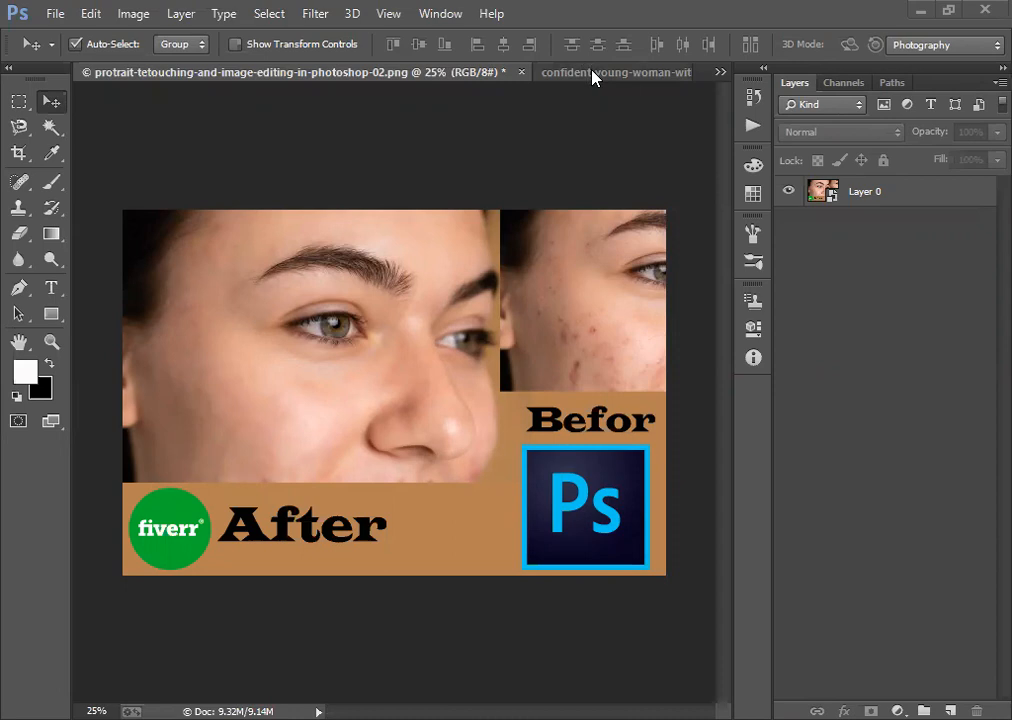
Step: Compare the before-and-after example with the original acne portrait, then close the example document
click(592, 77)
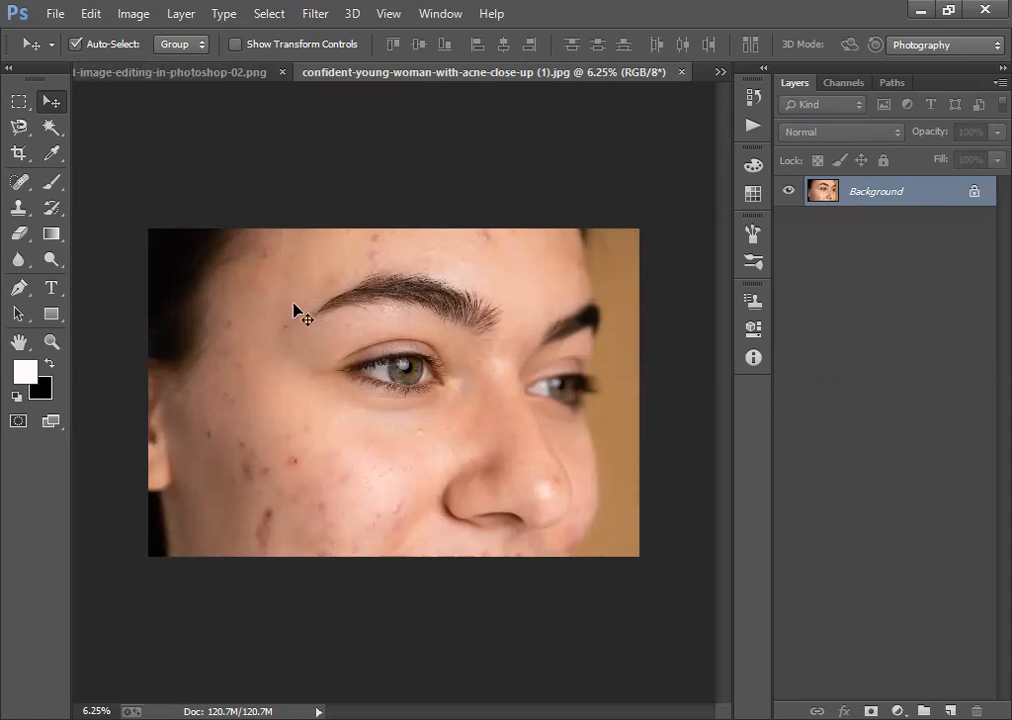
click(160, 72)
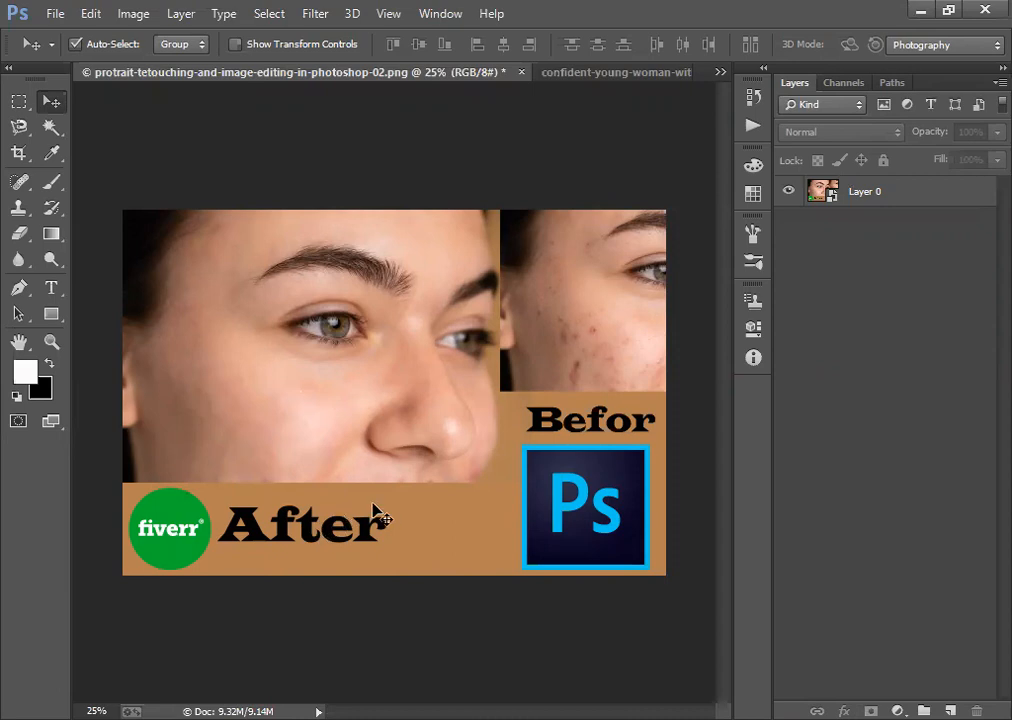
click(520, 73)
key(Return)
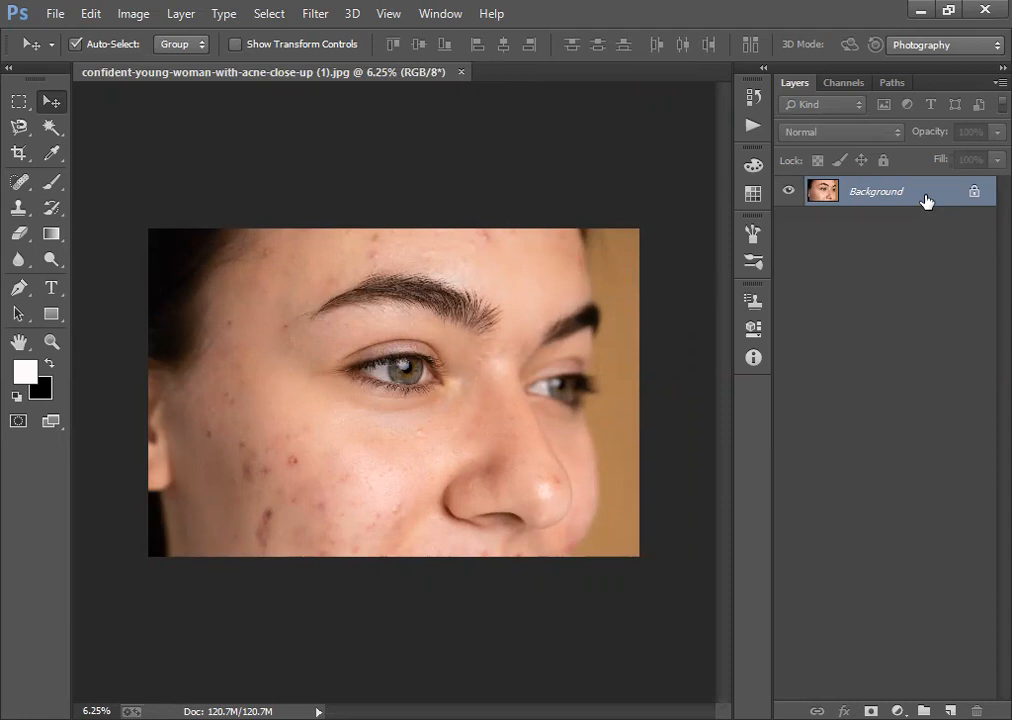
Step: Duplicate the Background layer and hide the original
key(ctrl+j)
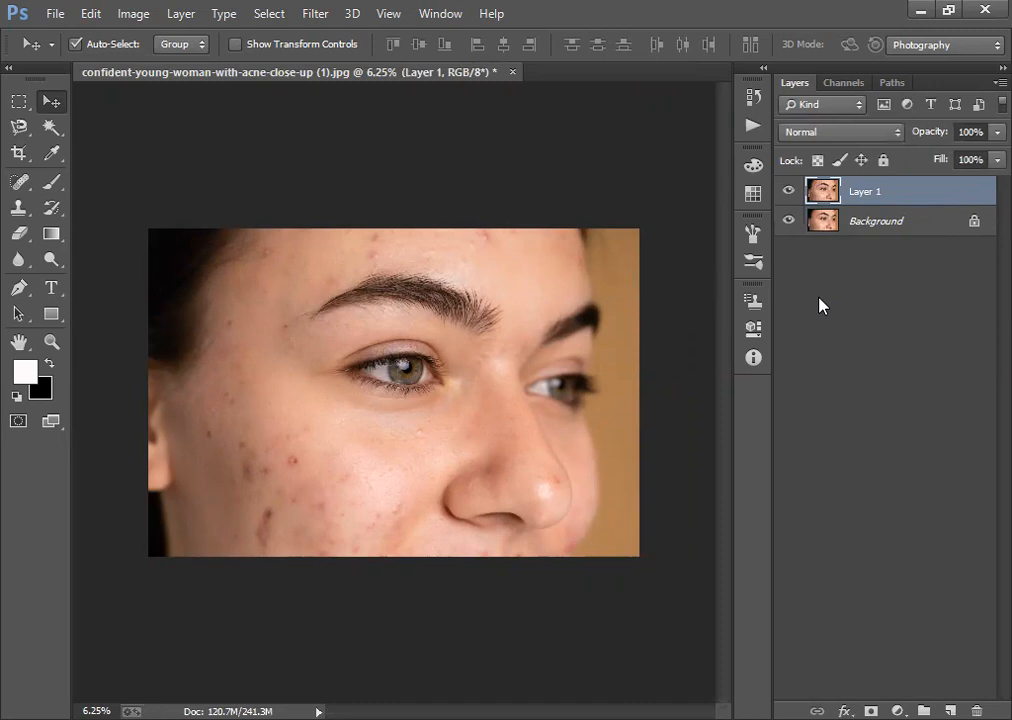
click(789, 220)
Step: With the Spot Healing Brush at size 250, remove the dark spot near the ear and the small bumps under the near eye
scroll(315, 462, up, 1)
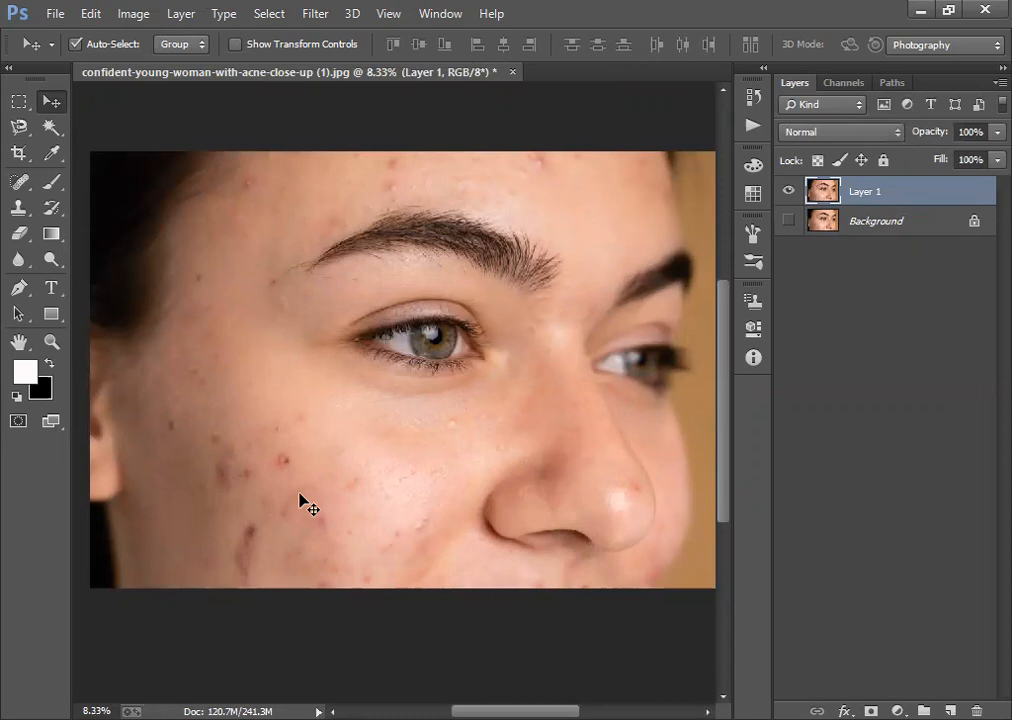
drag(250, 490, 313, 457)
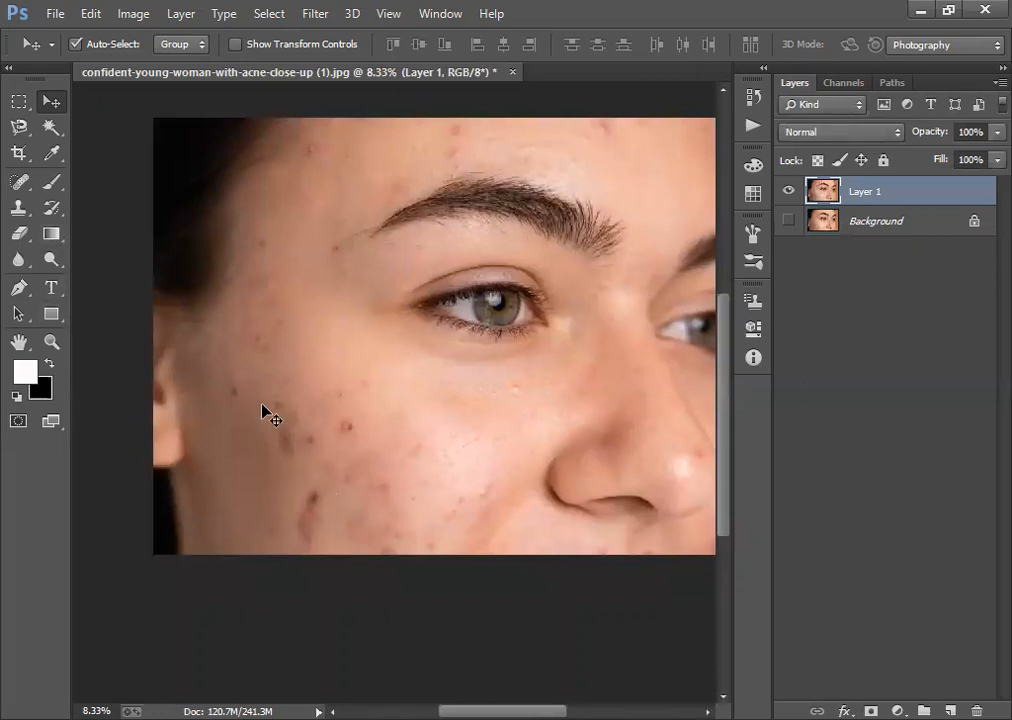
click(23, 188)
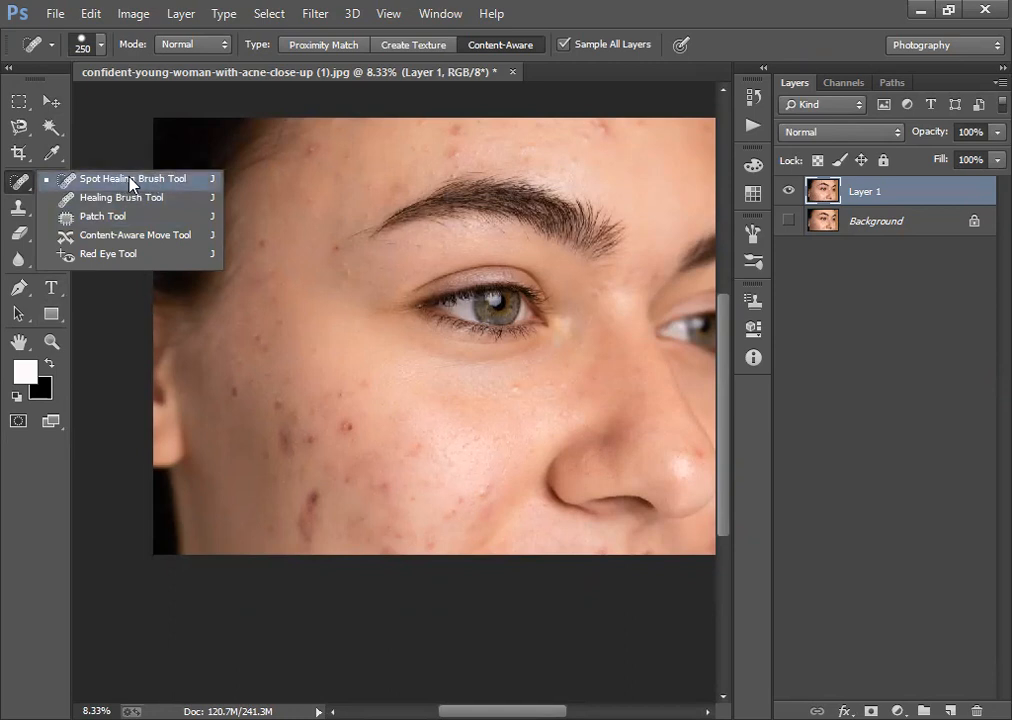
click(131, 180)
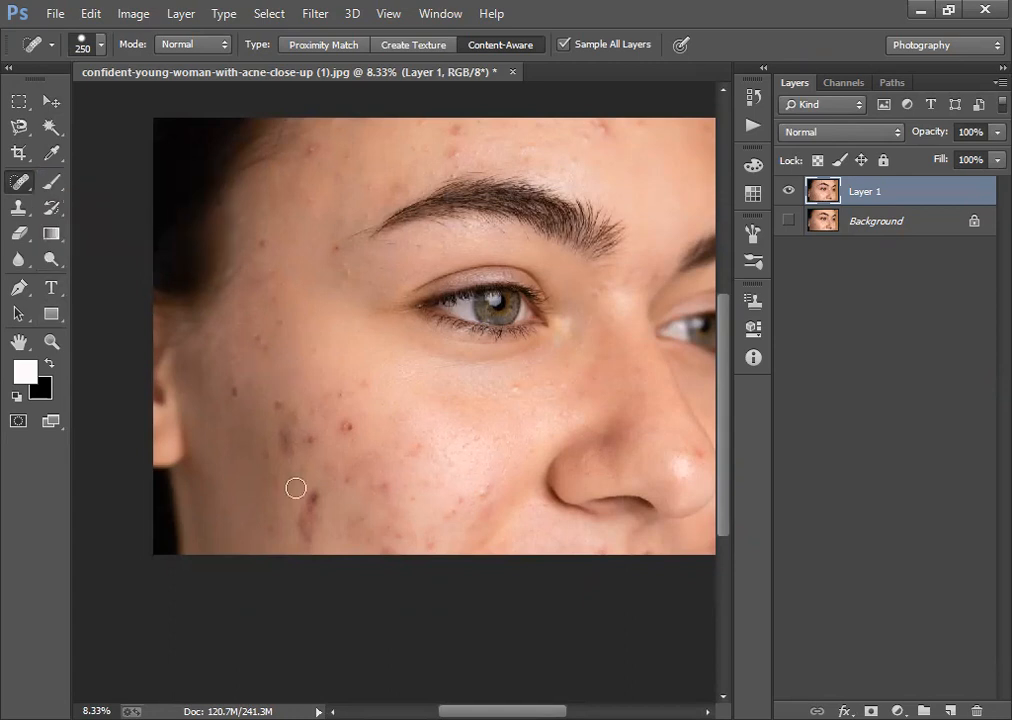
key(Tab)
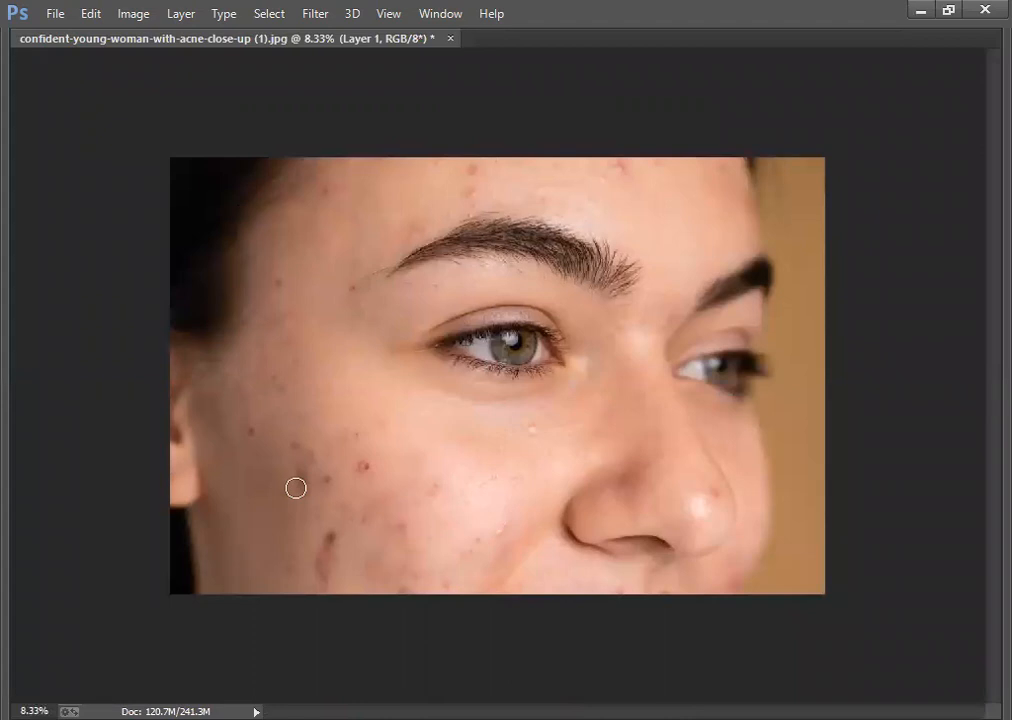
key(z)
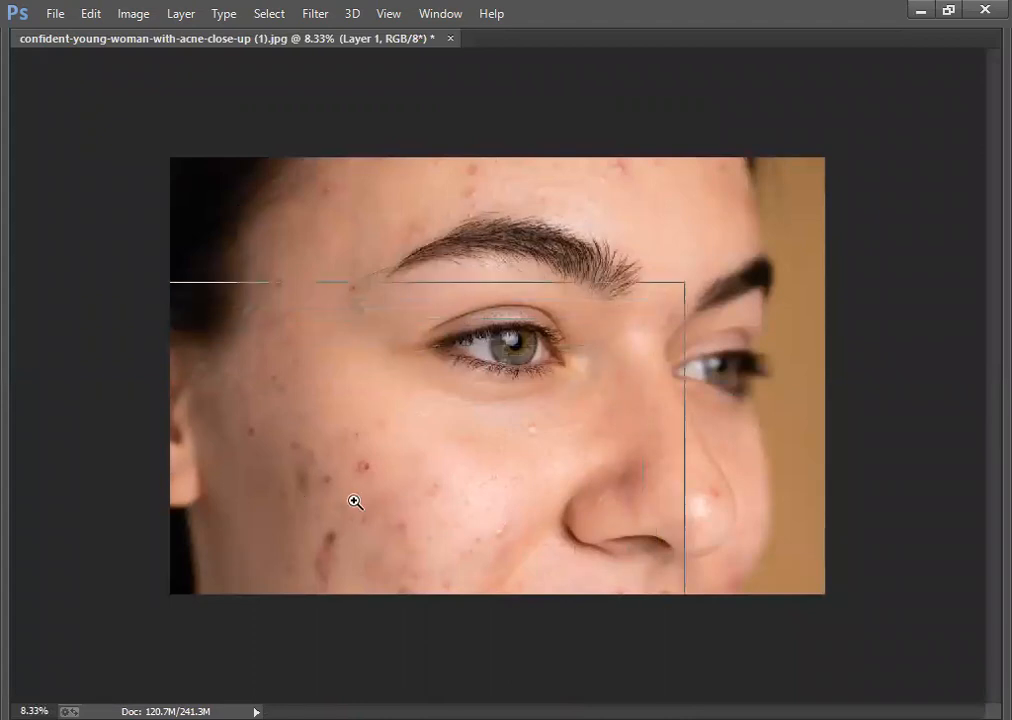
click(355, 501)
click(355, 501)
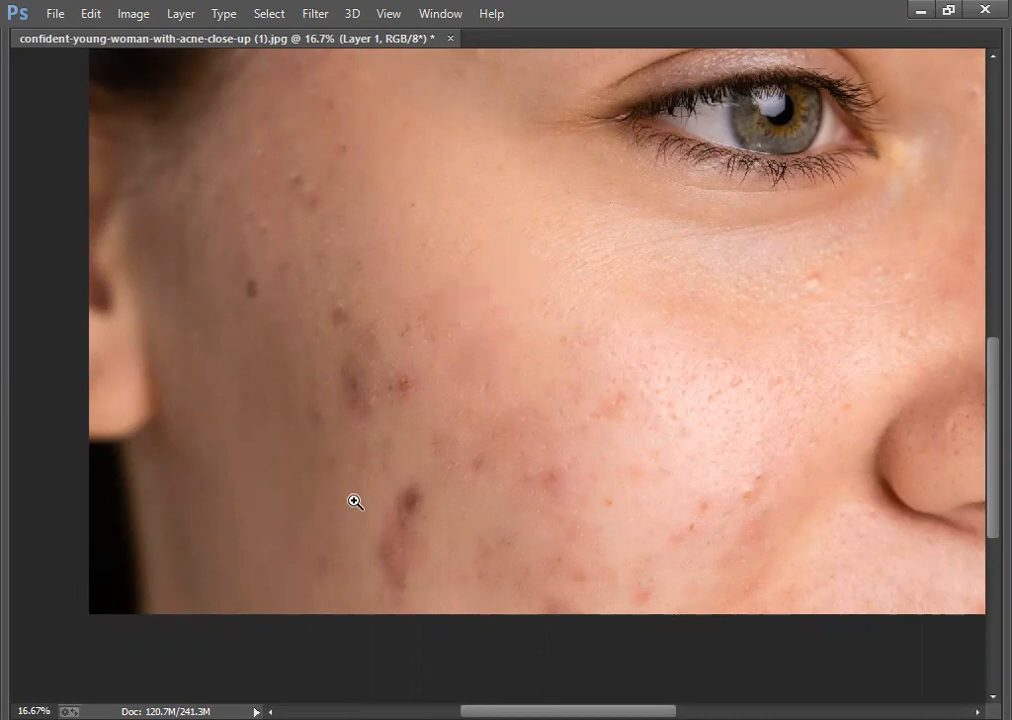
key(j)
click(251, 291)
click(811, 287)
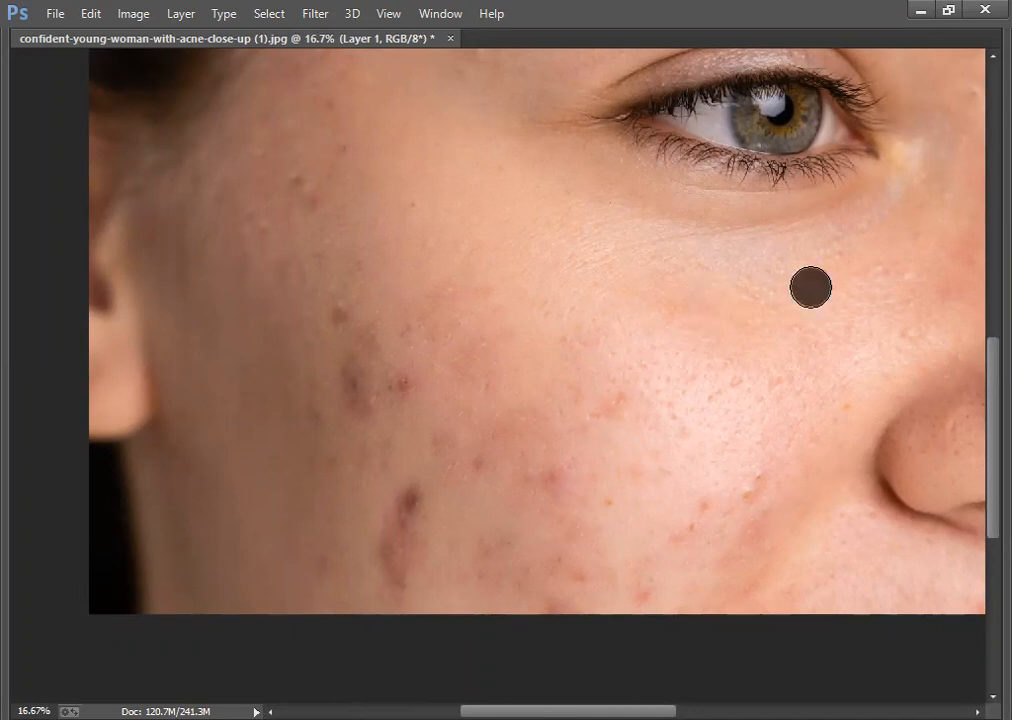
Step: Spot-heal the red blemishes across the middle of the cheek and beside the nostril
click(432, 500)
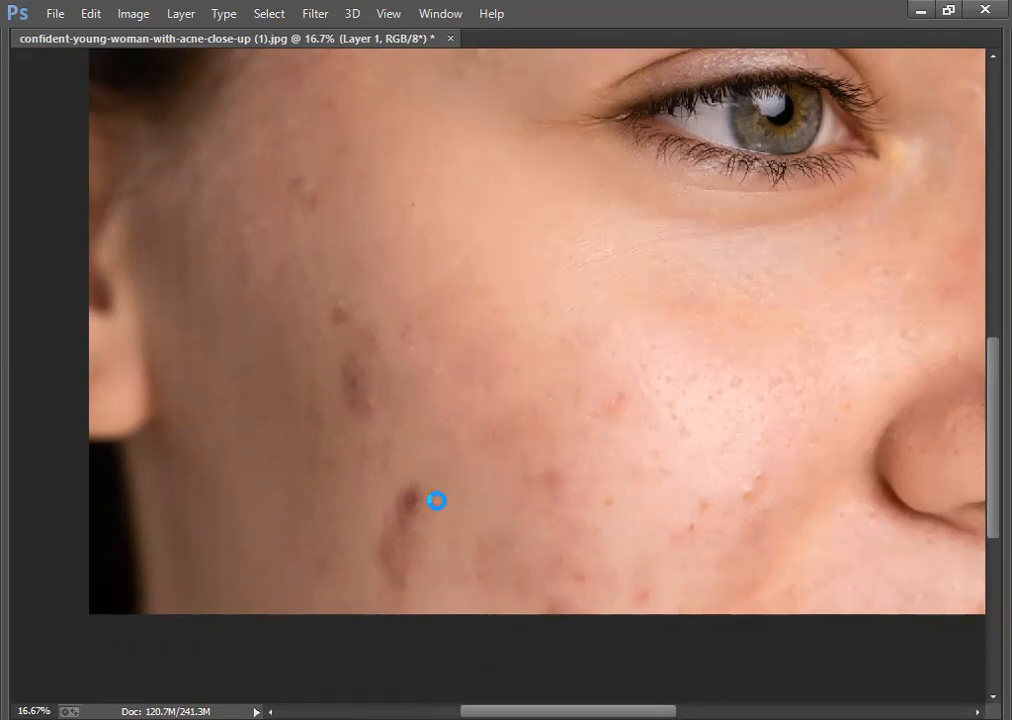
click(751, 483)
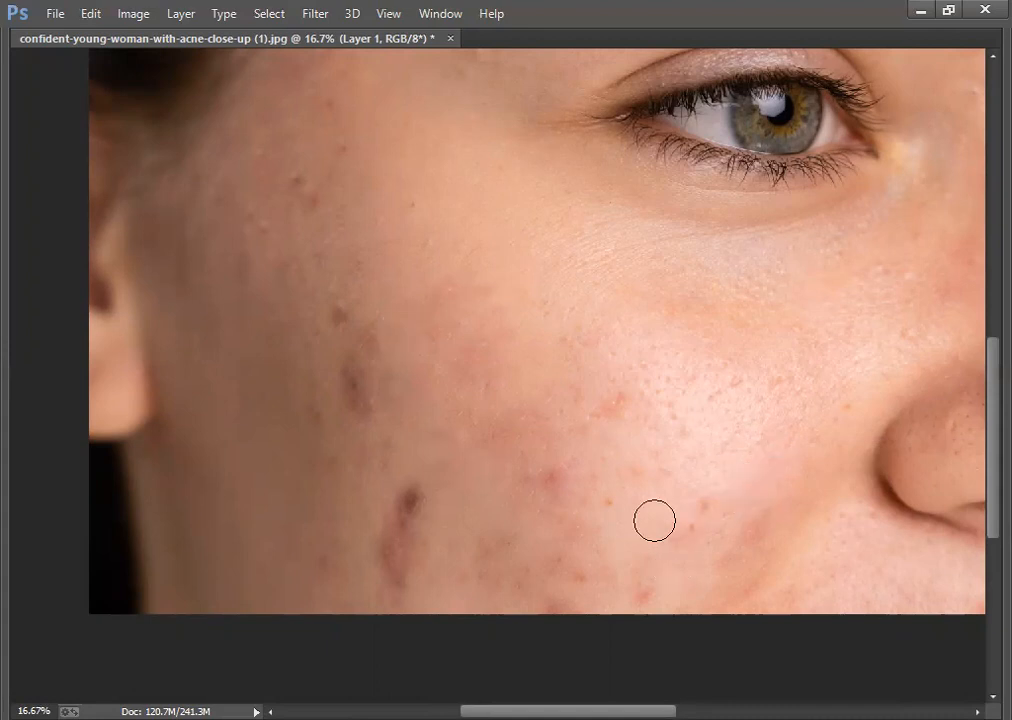
click(613, 403)
click(556, 478)
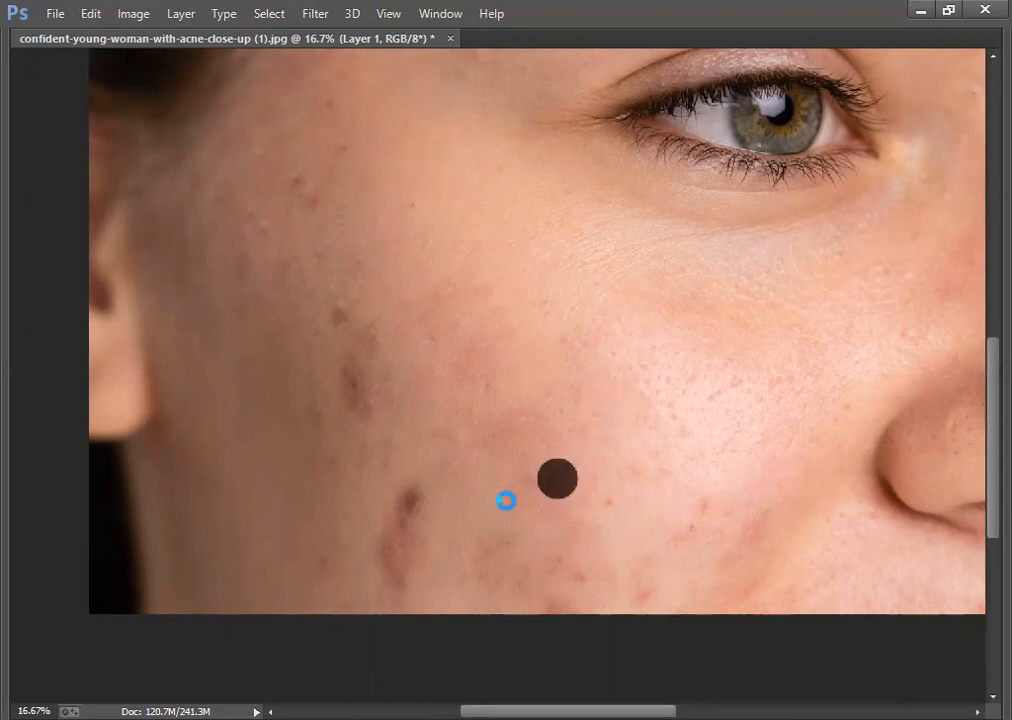
Step: Spot-heal the small marks on the temple and the red spots low on the cheek
click(320, 208)
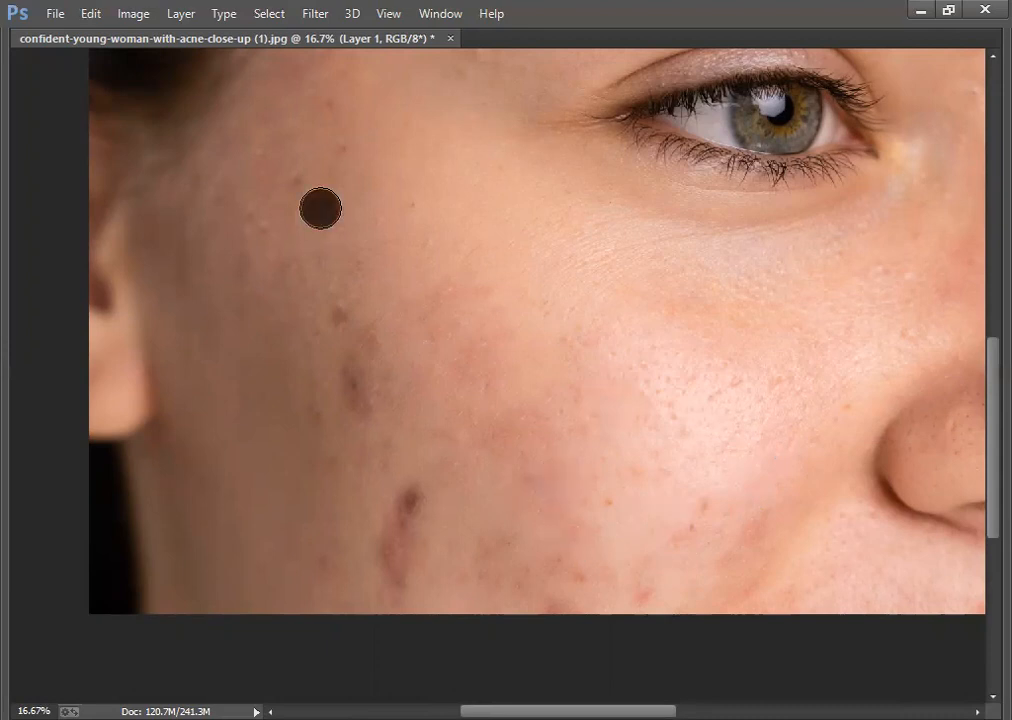
click(296, 185)
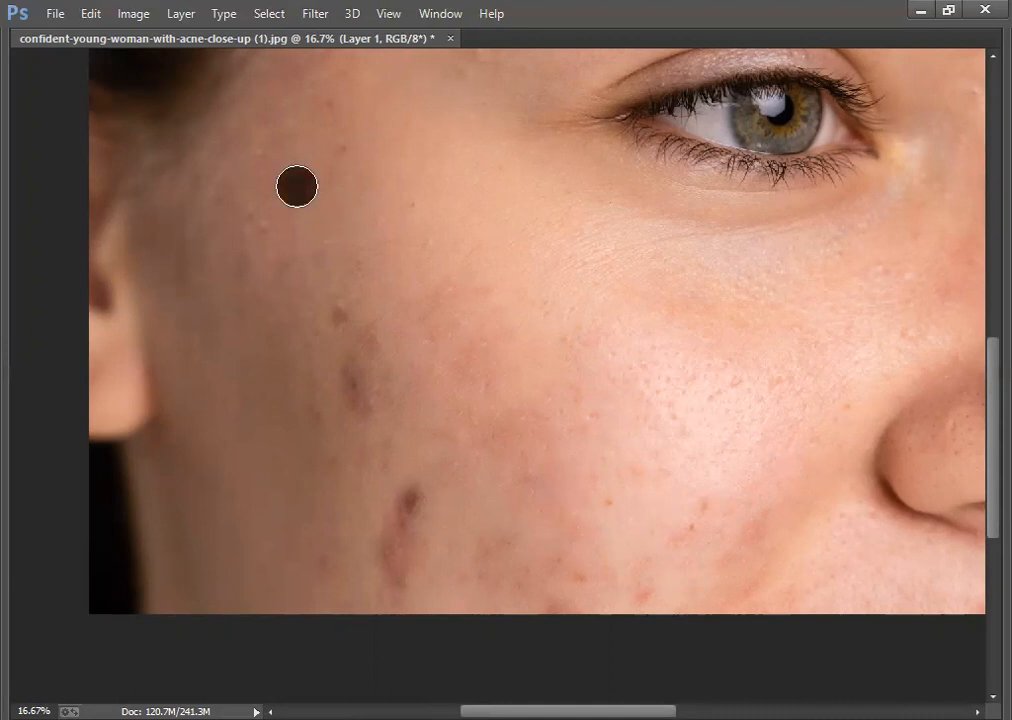
click(347, 150)
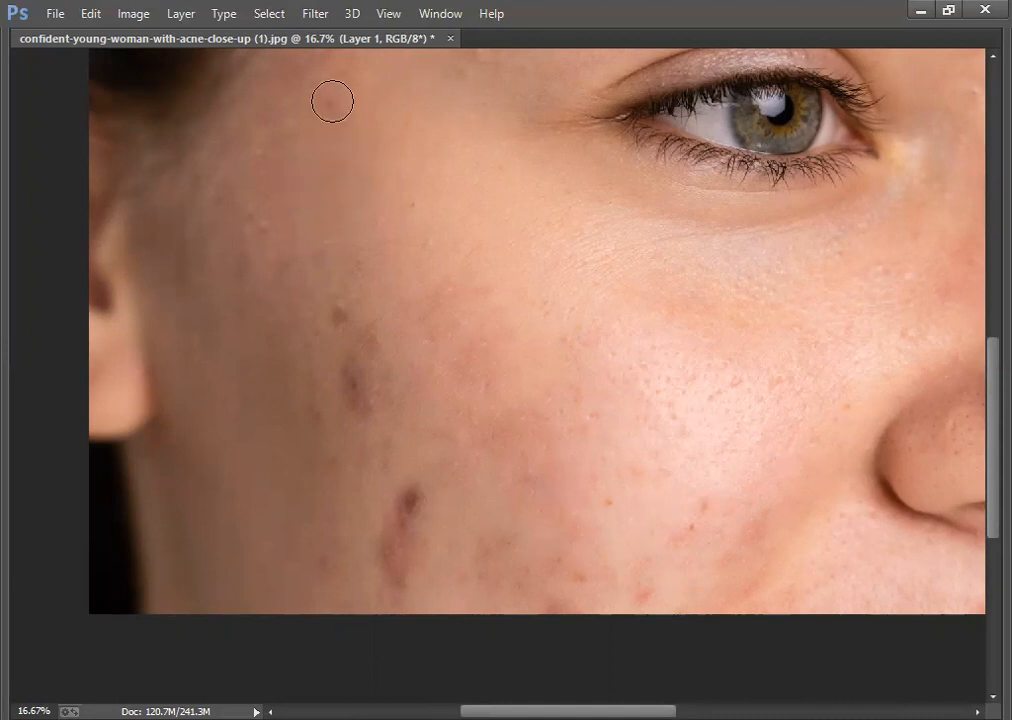
click(335, 103)
click(696, 513)
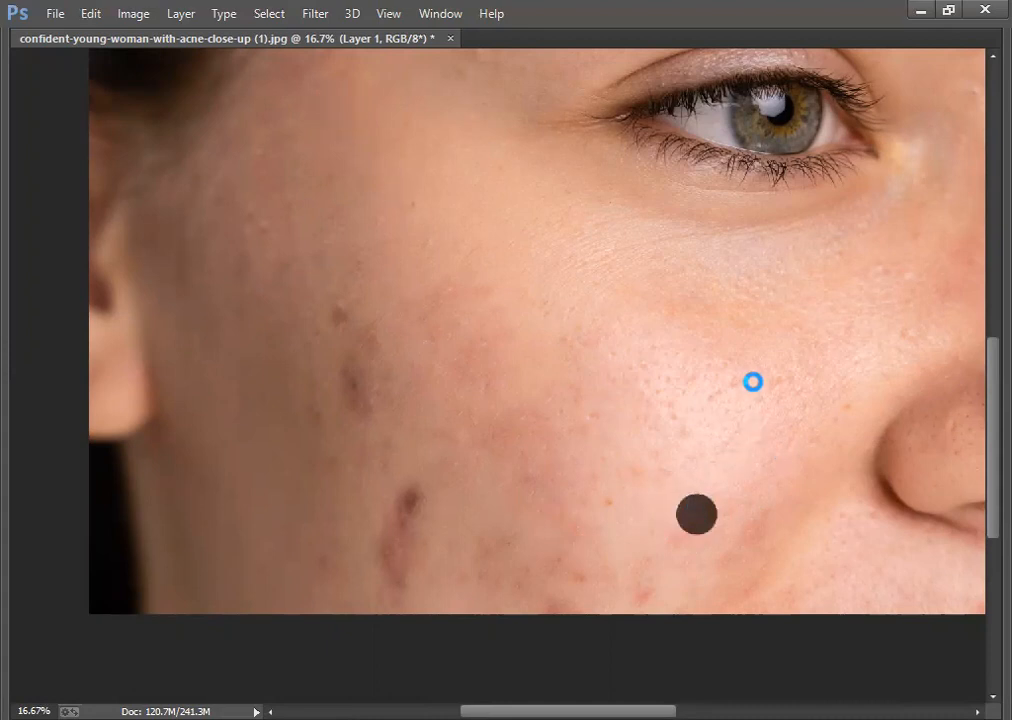
Step: Spot-heal the blemishes on the forehead above the near eyebrow and around the eyebrow's outer tail
mouse_move(813, 330)
mouse_down()
mouse_move(712, 369)
mouse_move(617, 524)
mouse_up()
click(395, 177)
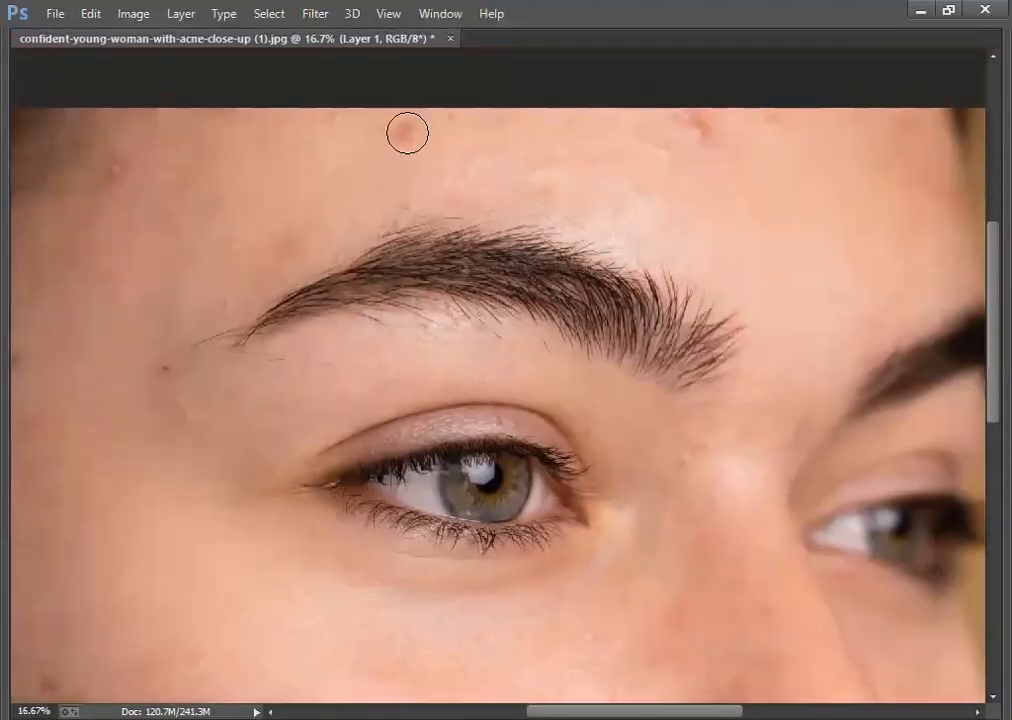
click(409, 131)
click(111, 175)
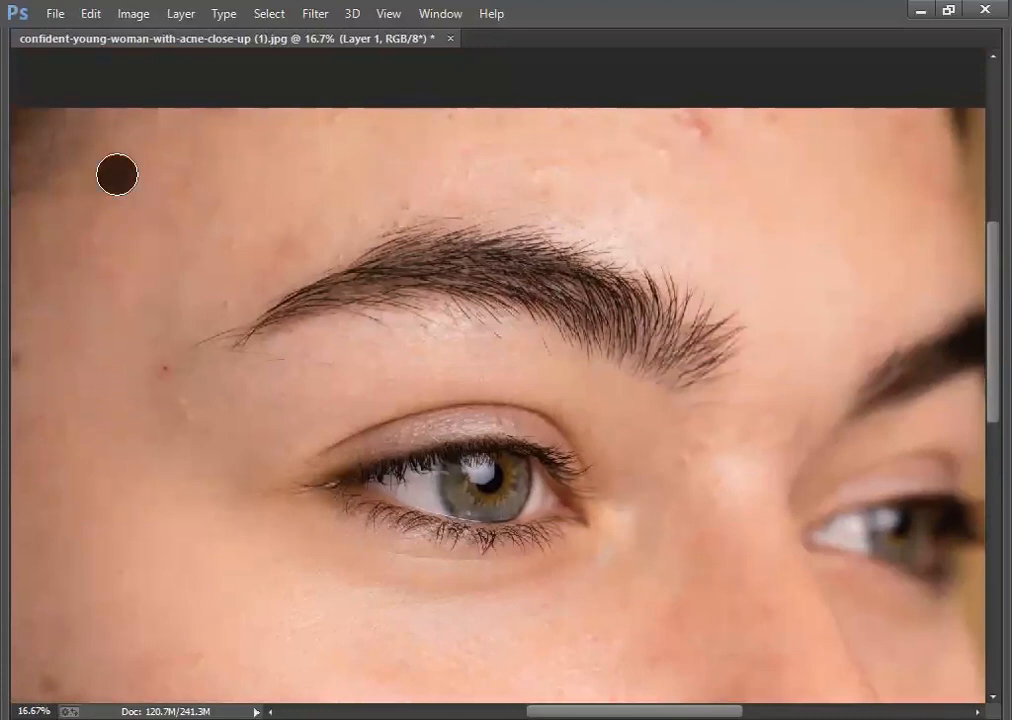
click(192, 190)
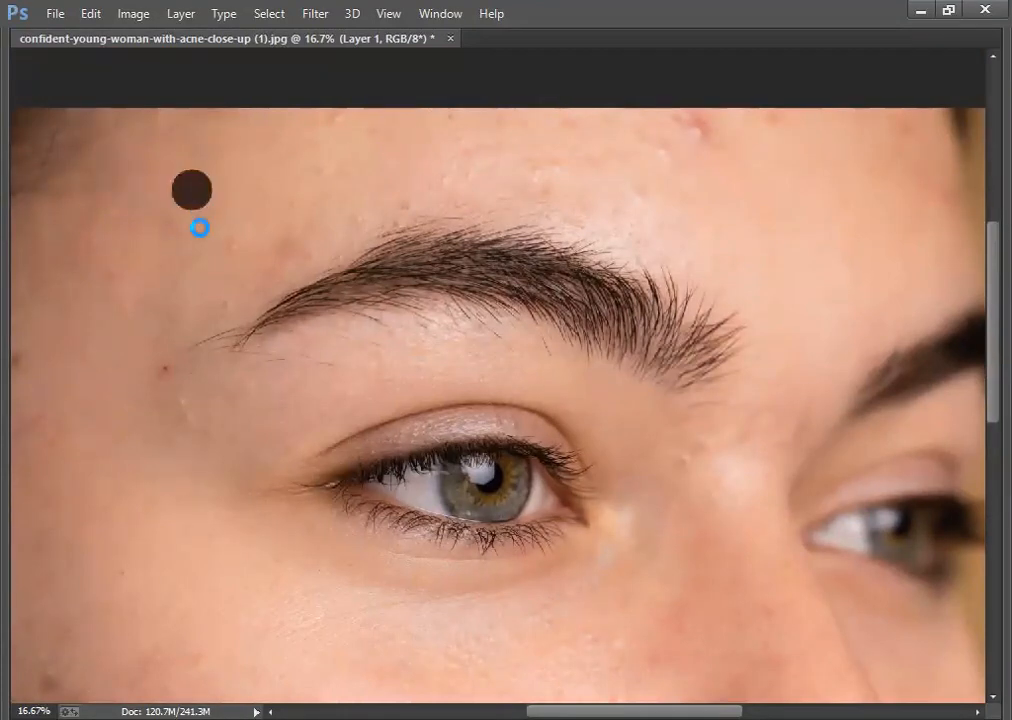
click(235, 247)
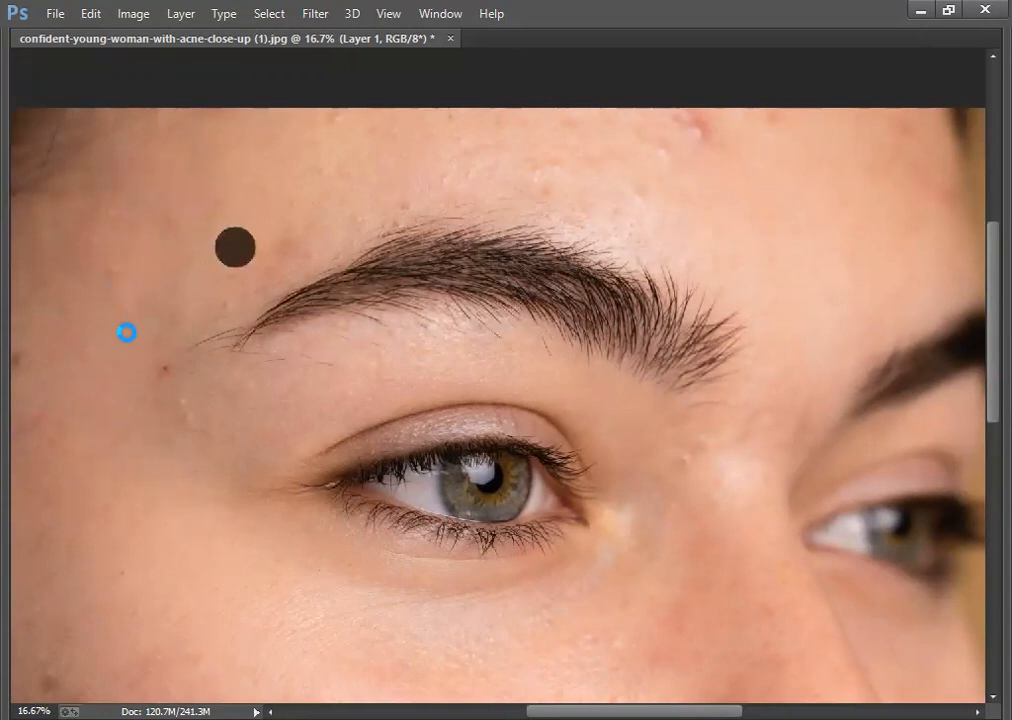
click(163, 367)
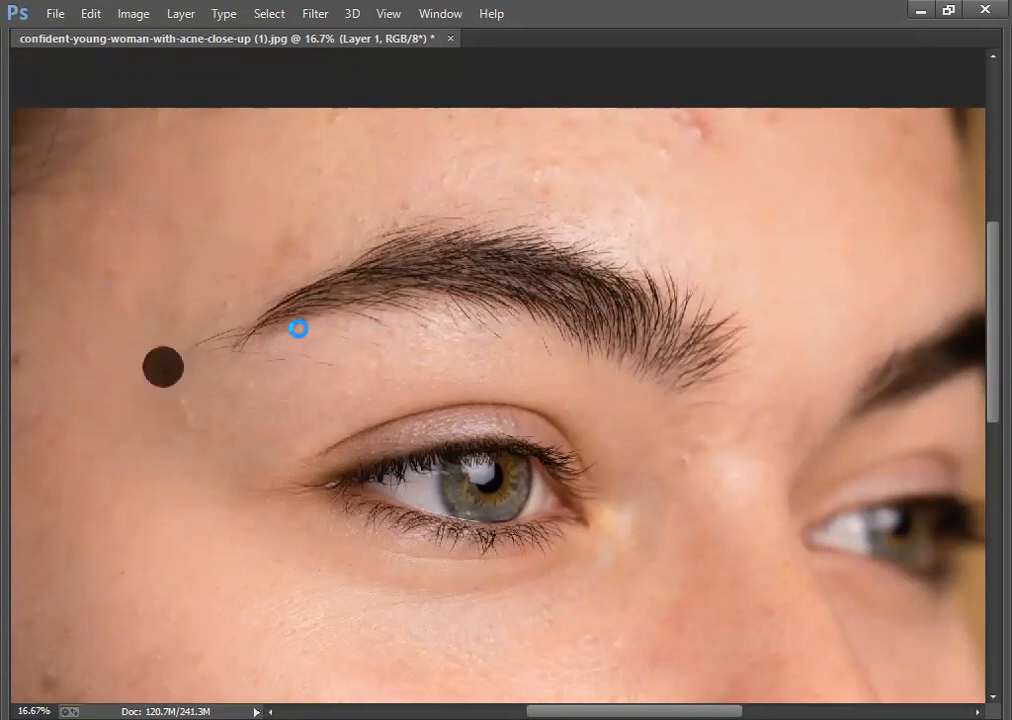
Step: Spot-heal the red mark and bumps on the forehead above the inner end of the near eyebrow
click(700, 133)
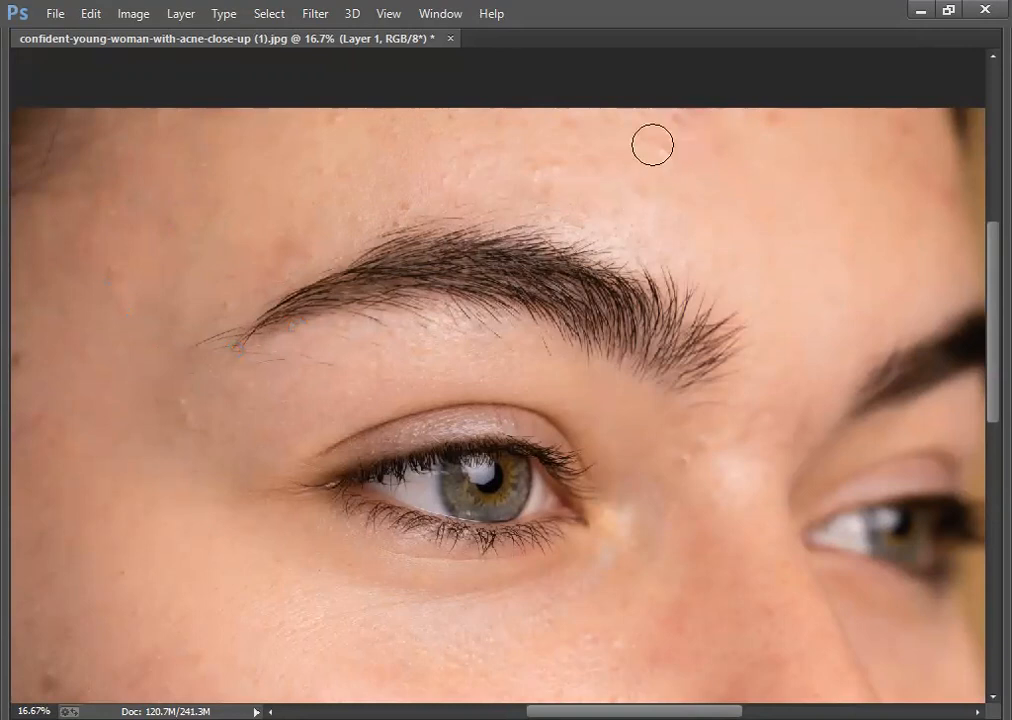
click(663, 153)
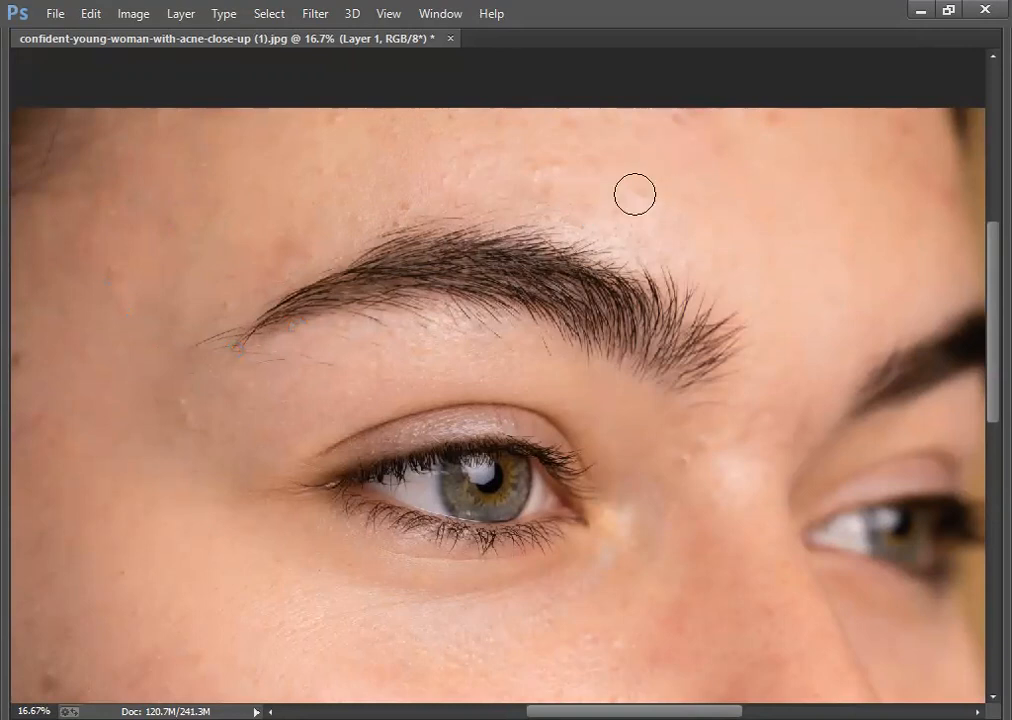
click(635, 194)
click(764, 123)
click(720, 147)
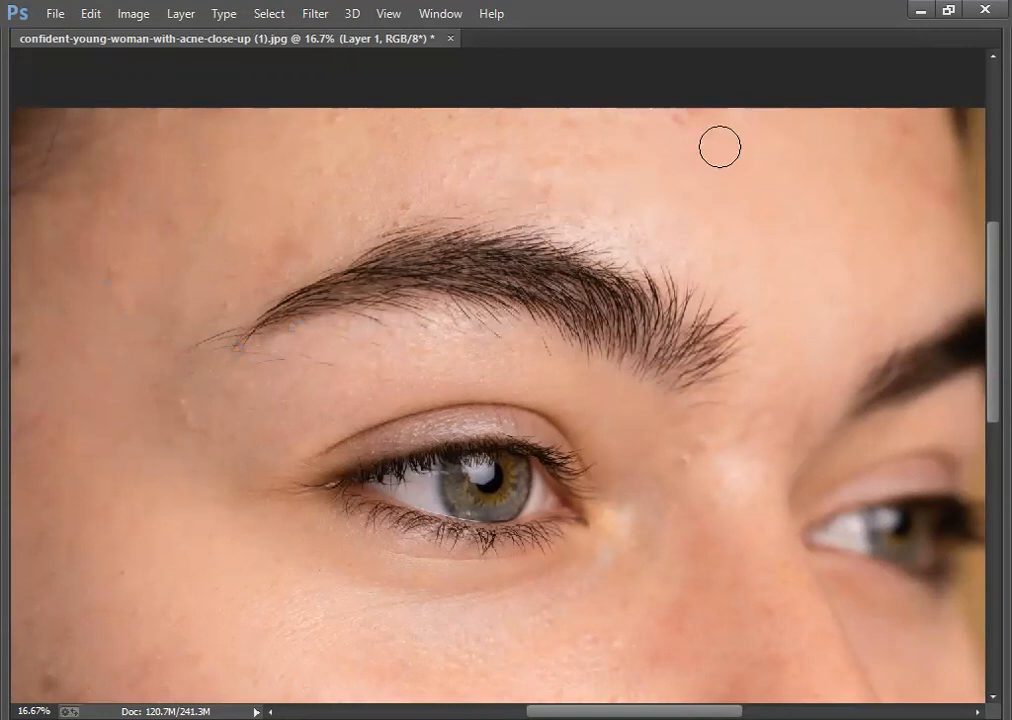
Step: Spot-heal the red blemish near the tip of the nose
scroll(682, 512, down, 4)
scroll(696, 511, down, 2)
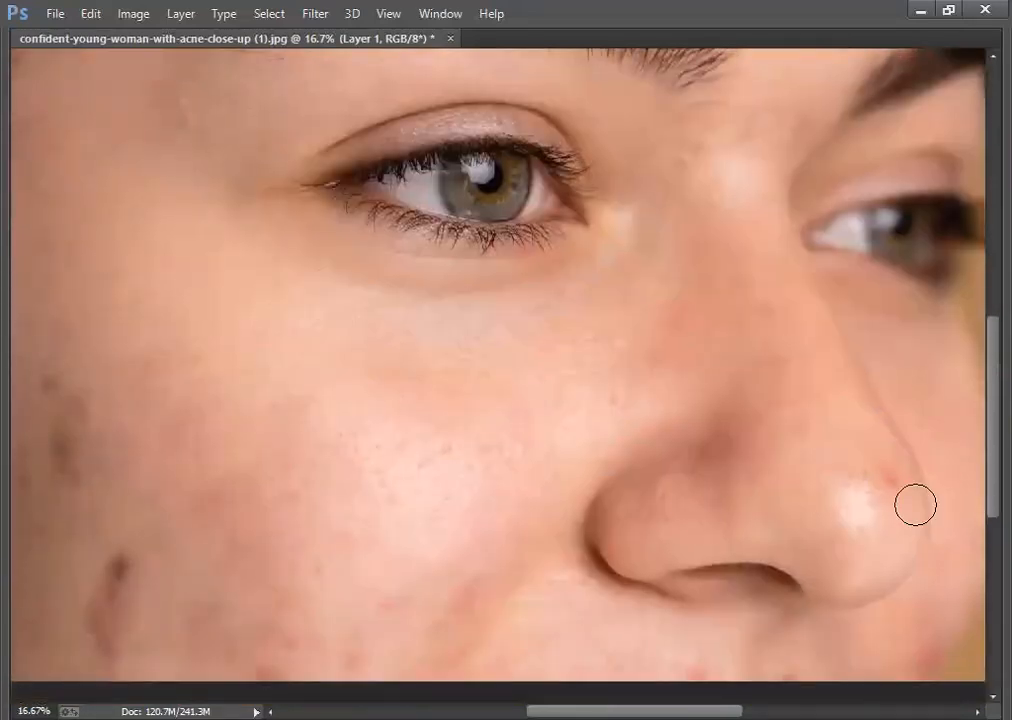
click(887, 481)
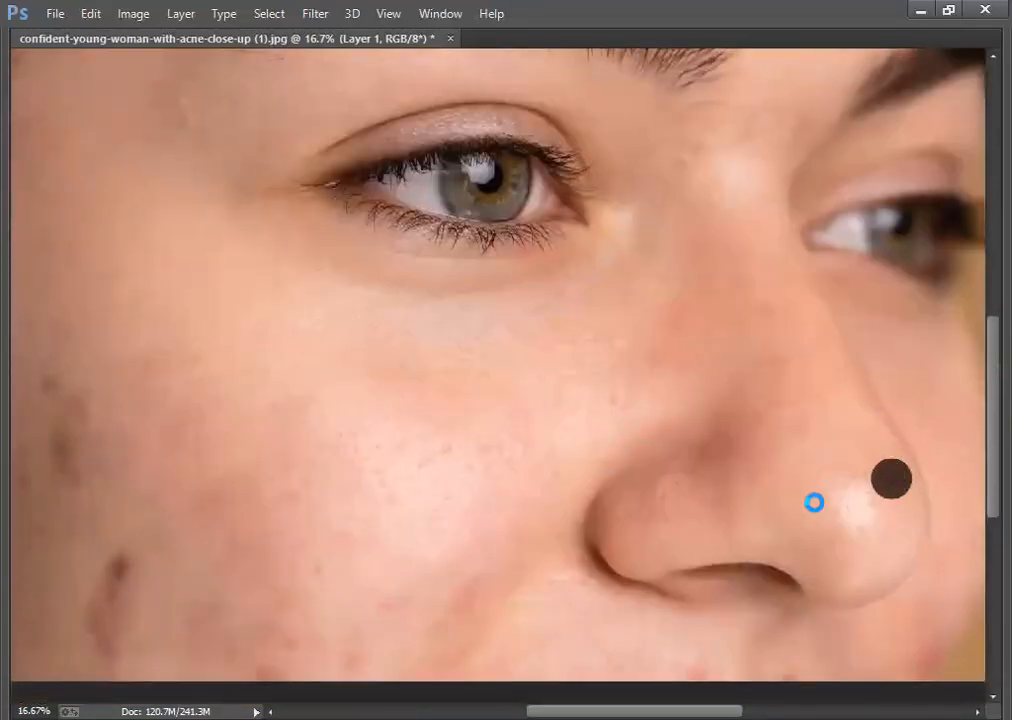
Step: Spot-heal the uneven skin on the upper temple and just below the eyebrow's outer tail
scroll(782, 487, up, 1)
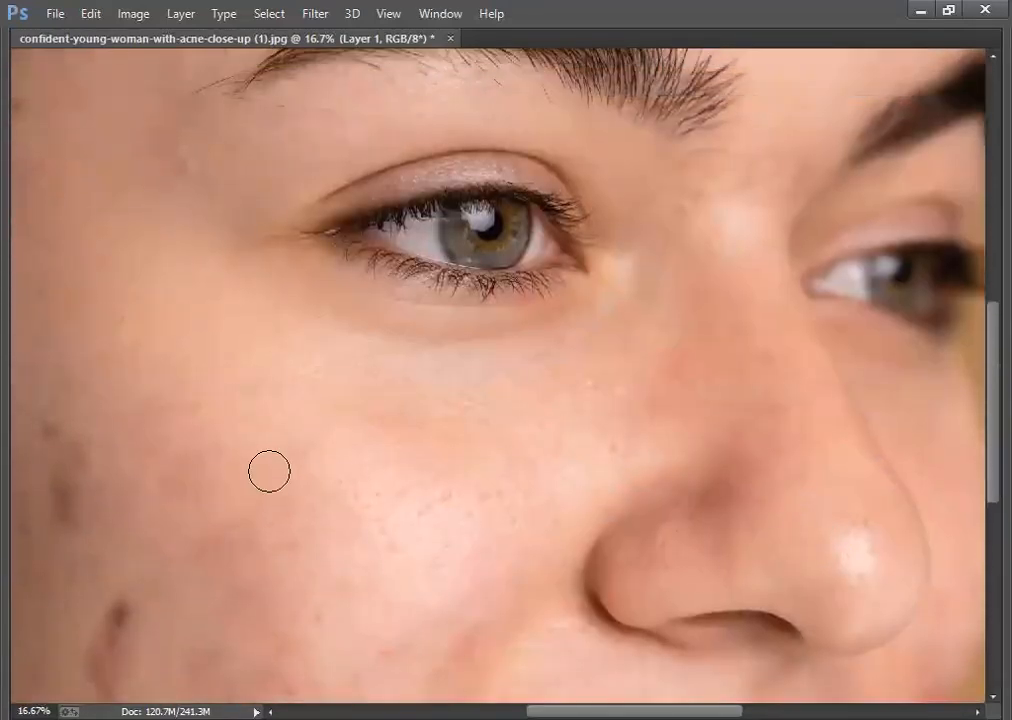
drag(65, 545, 280, 490)
mouse_move(655, 450)
mouse_down()
mouse_move(316, 392)
mouse_move(242, 350)
mouse_up()
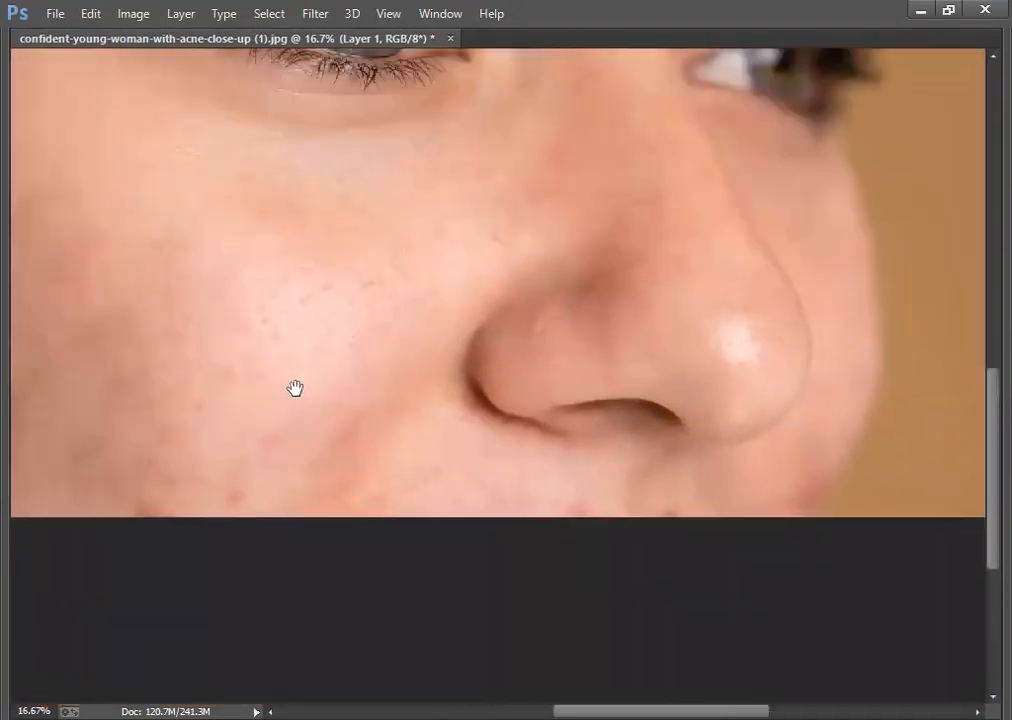
drag(149, 230, 300, 332)
drag(120, 240, 307, 375)
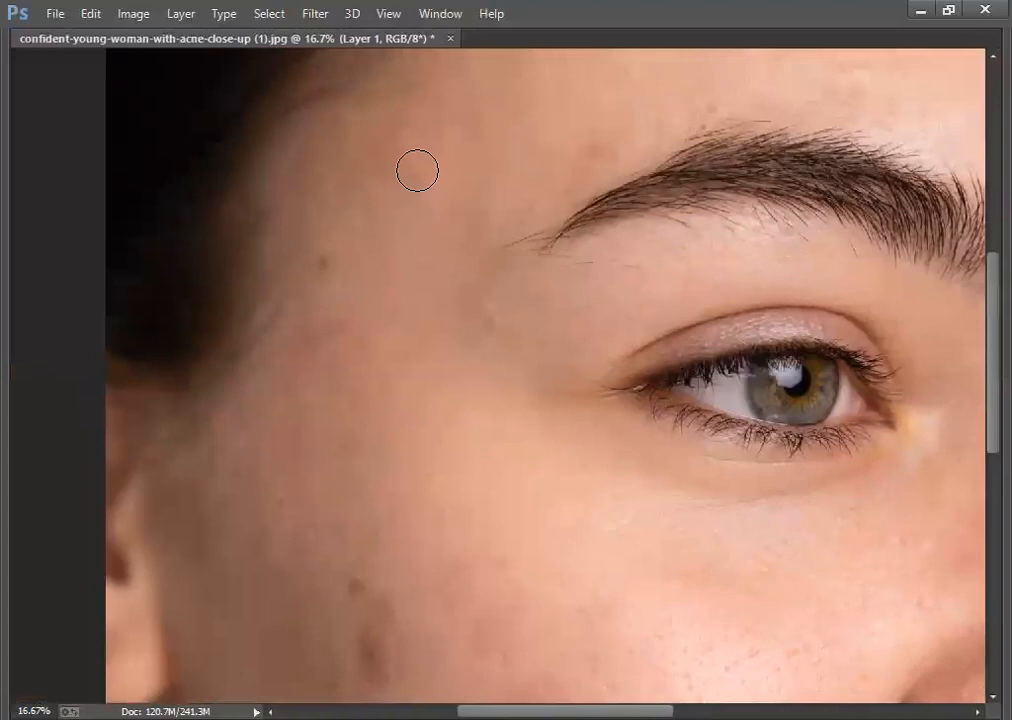
click(417, 170)
click(494, 315)
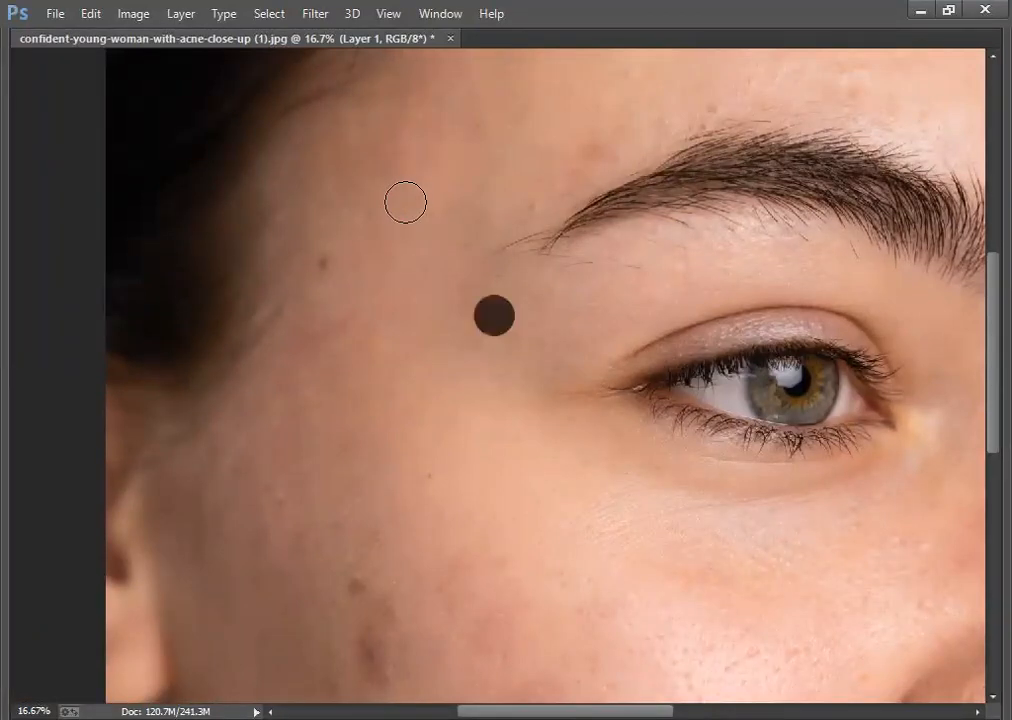
Step: Heal the mole on the temple and the small dark spot on the outer cheek with the Healing Brush Tool
key(Tab)
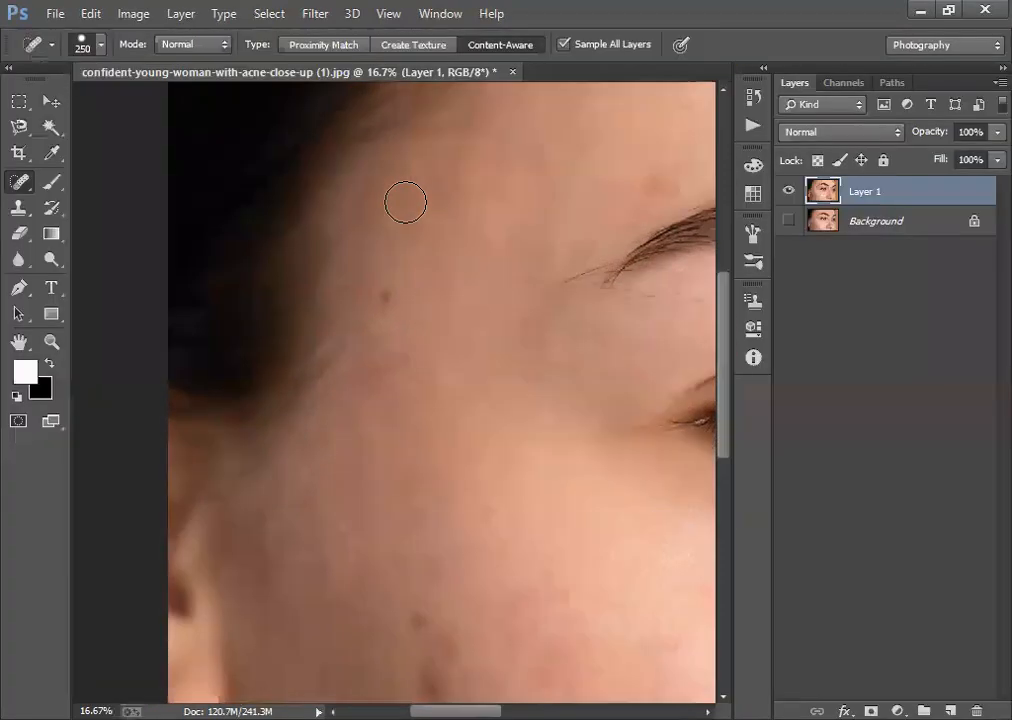
right_click(22, 186)
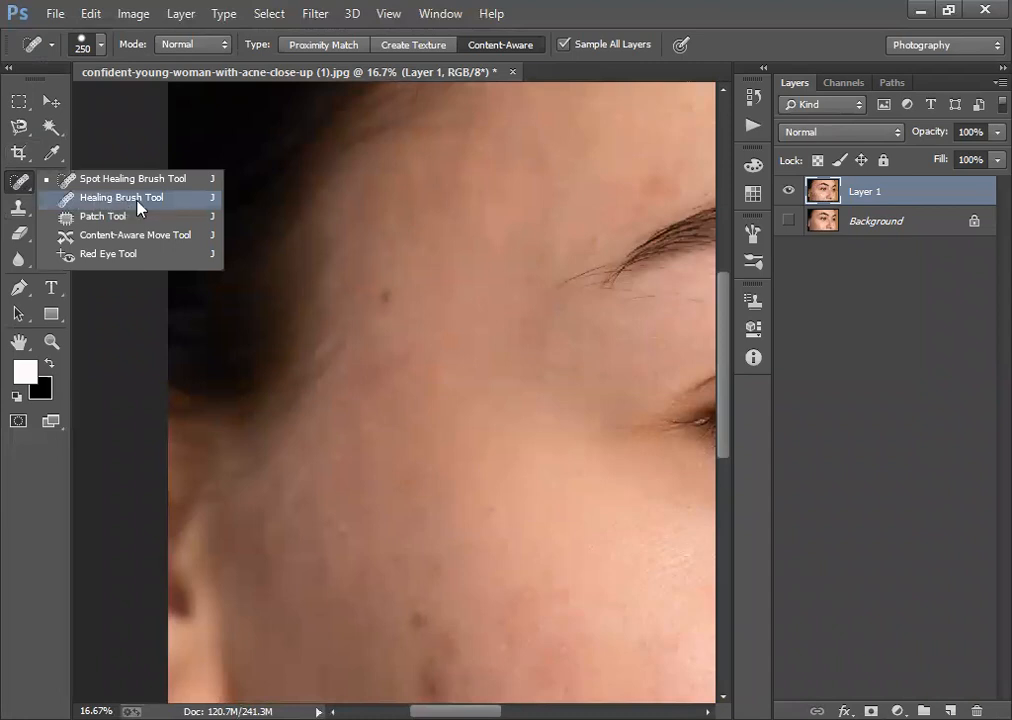
click(121, 198)
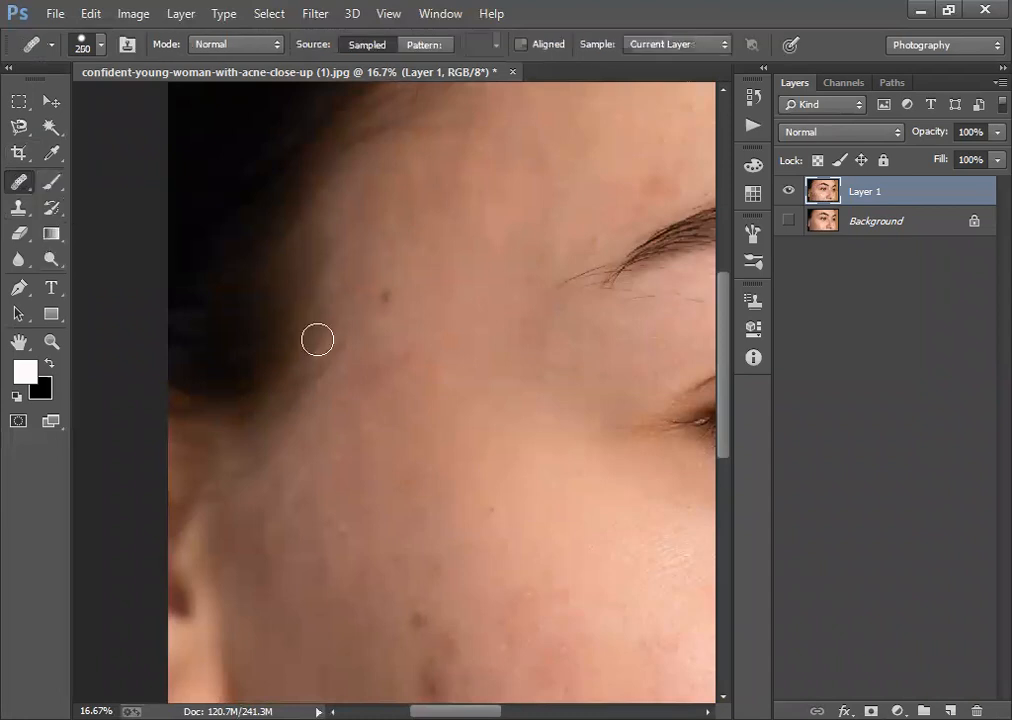
key(Tab)
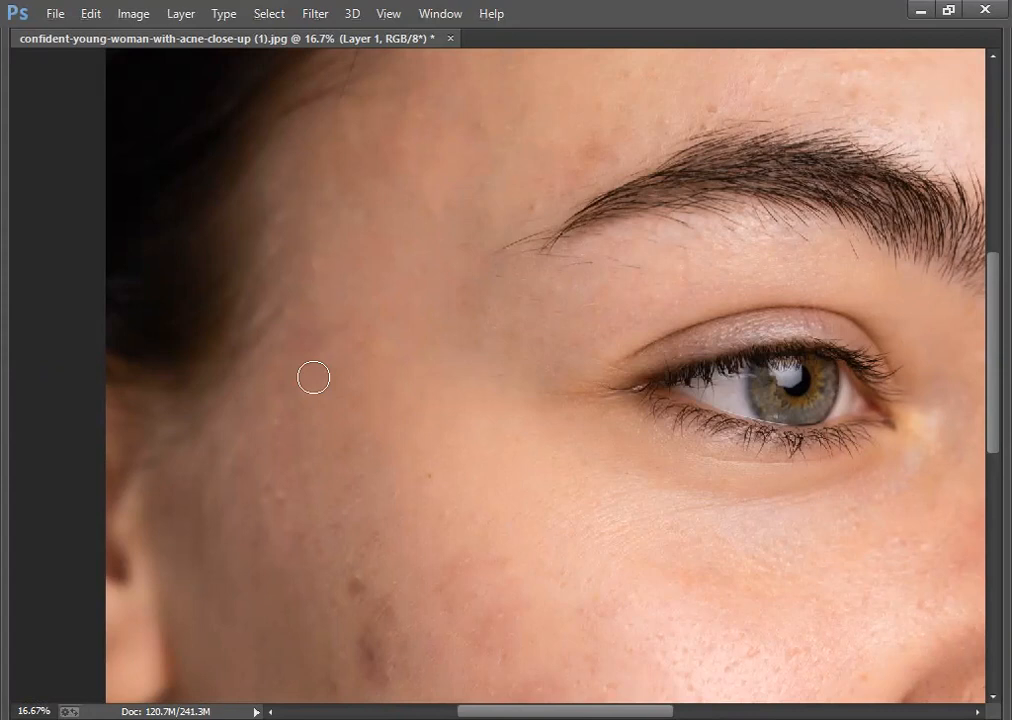
scroll(313, 377, down, 5)
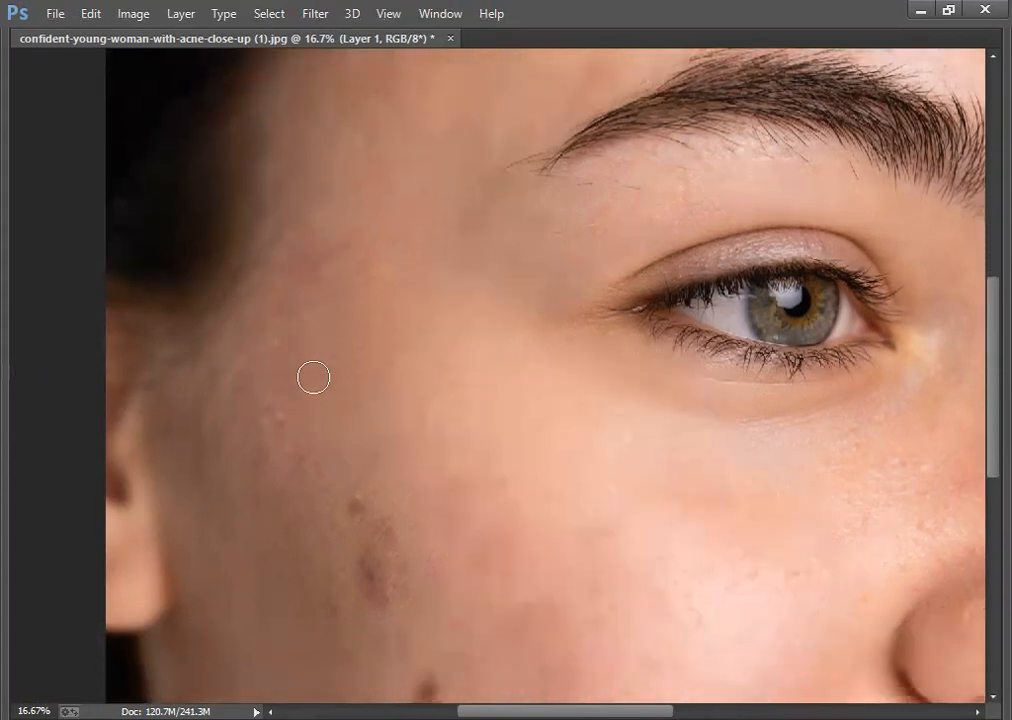
click(356, 351)
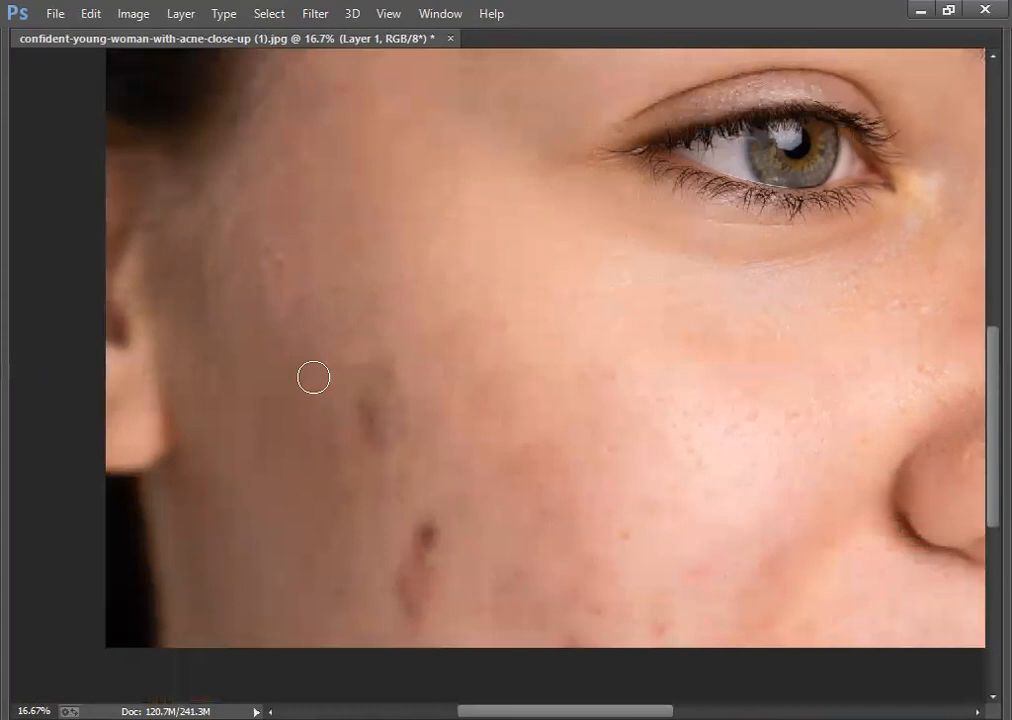
click(350, 371)
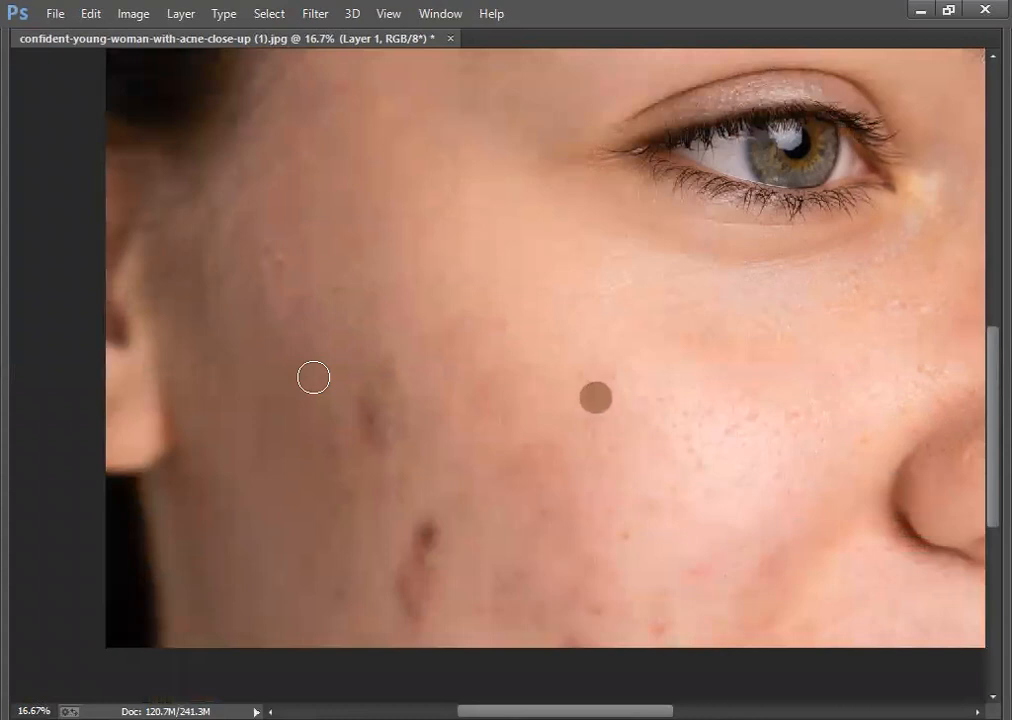
Step: Heal the dark spot at the upper end of the elongated red mark on the lower cheek near the jaw
scroll(552, 531, down, 2)
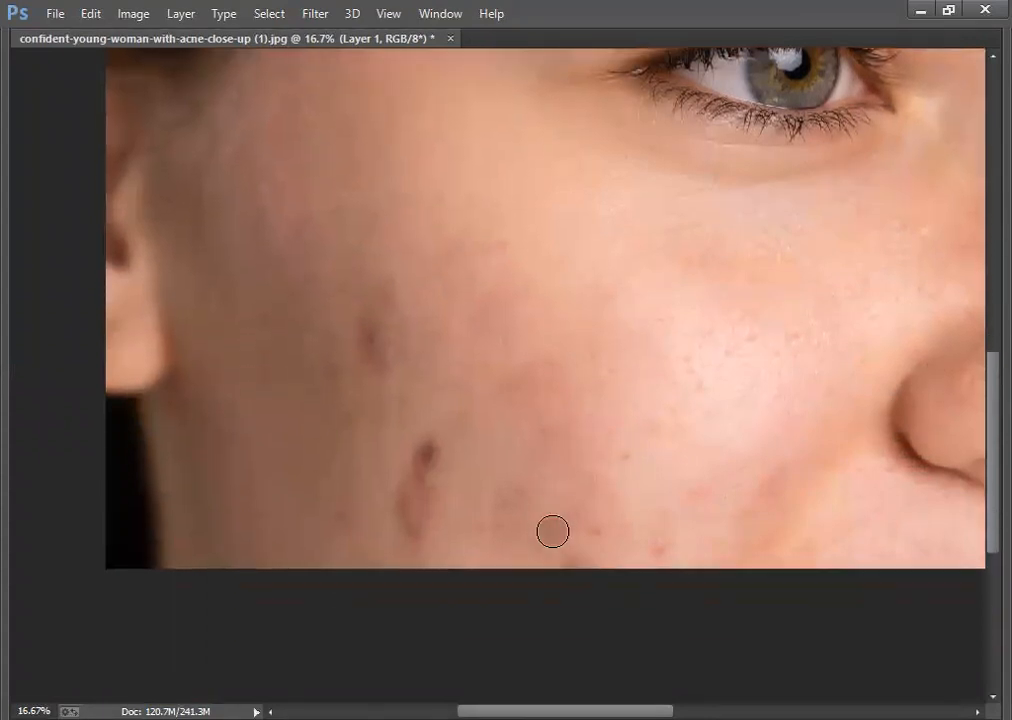
click(428, 456)
click(416, 500)
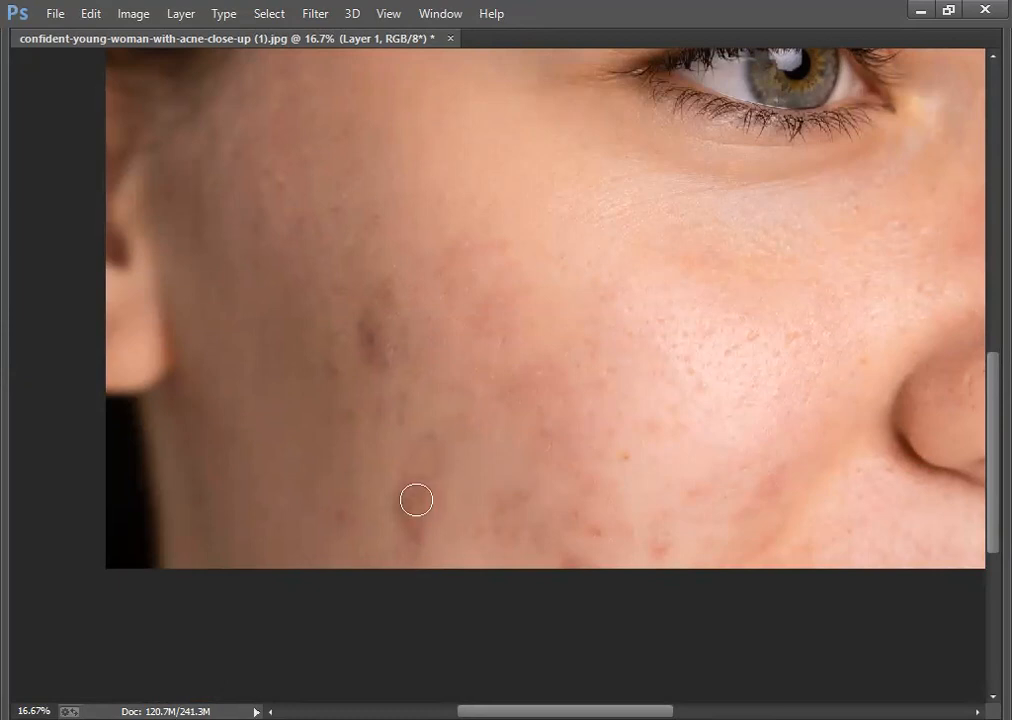
click(508, 510)
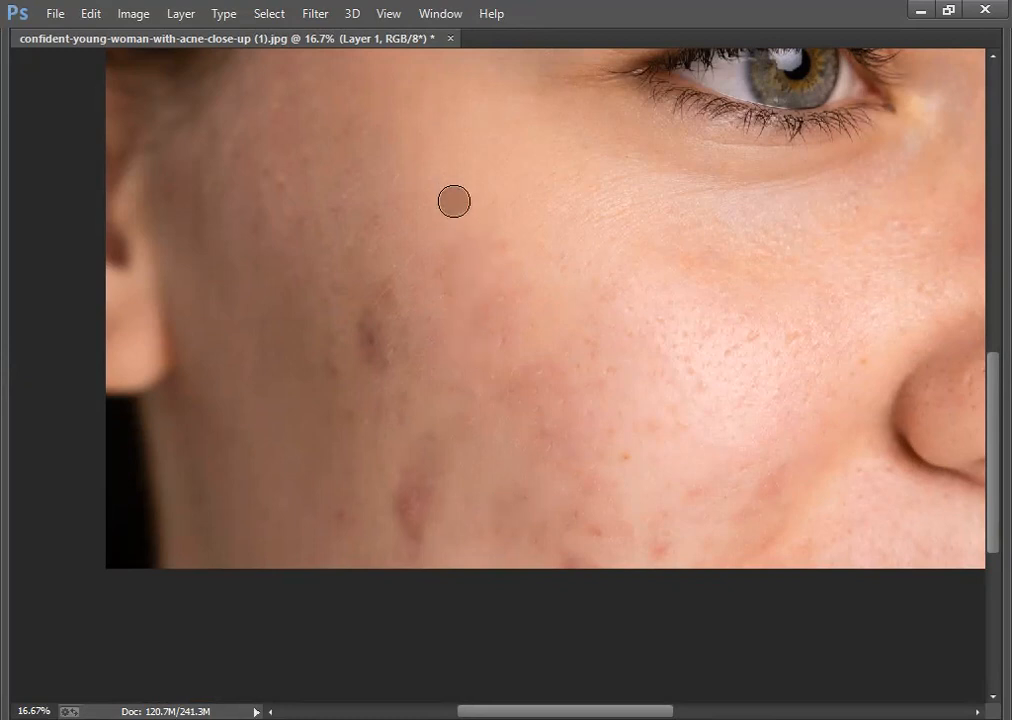
Step: Sample clear skin on the upper cheek and heal the purple mark on the outer cheek and the redness beside it
alt+click(454, 201)
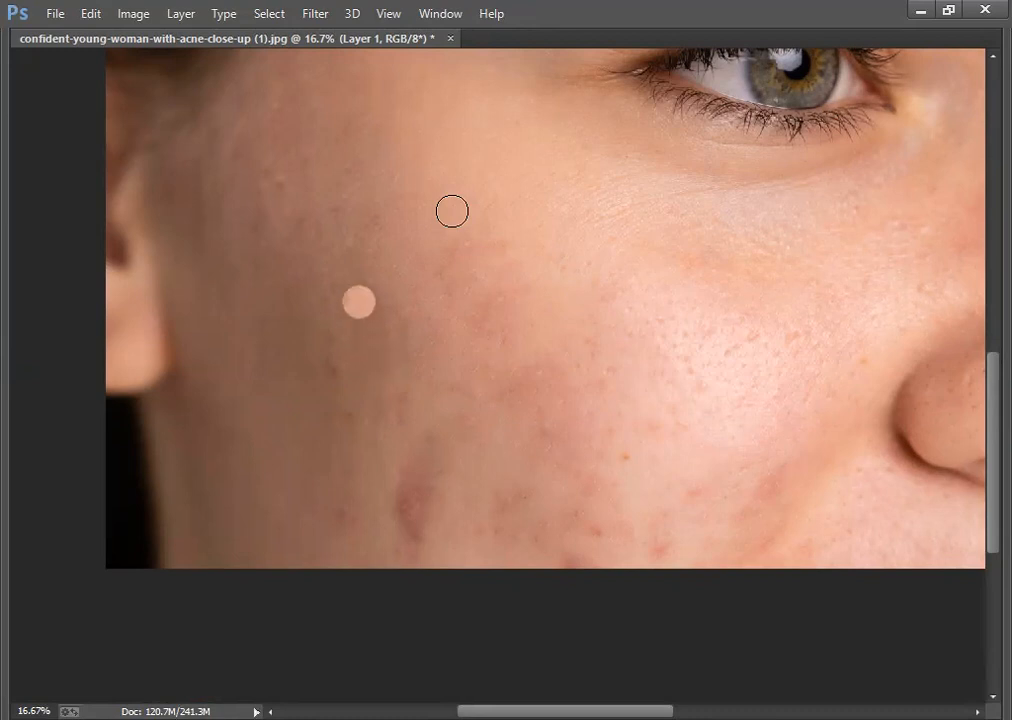
click(381, 356)
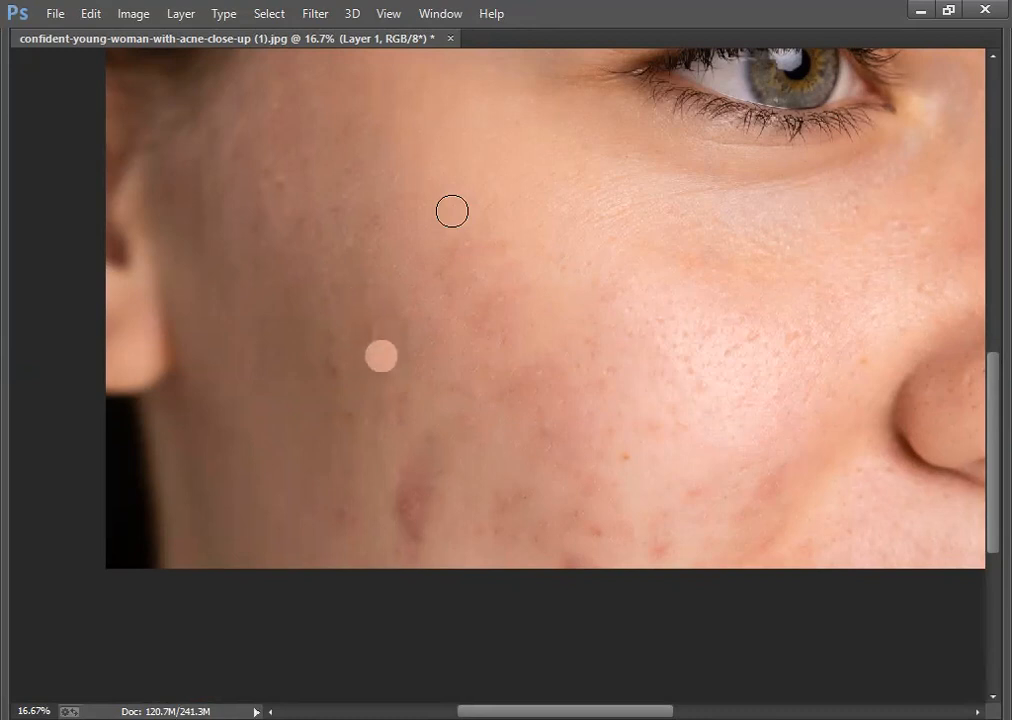
click(376, 332)
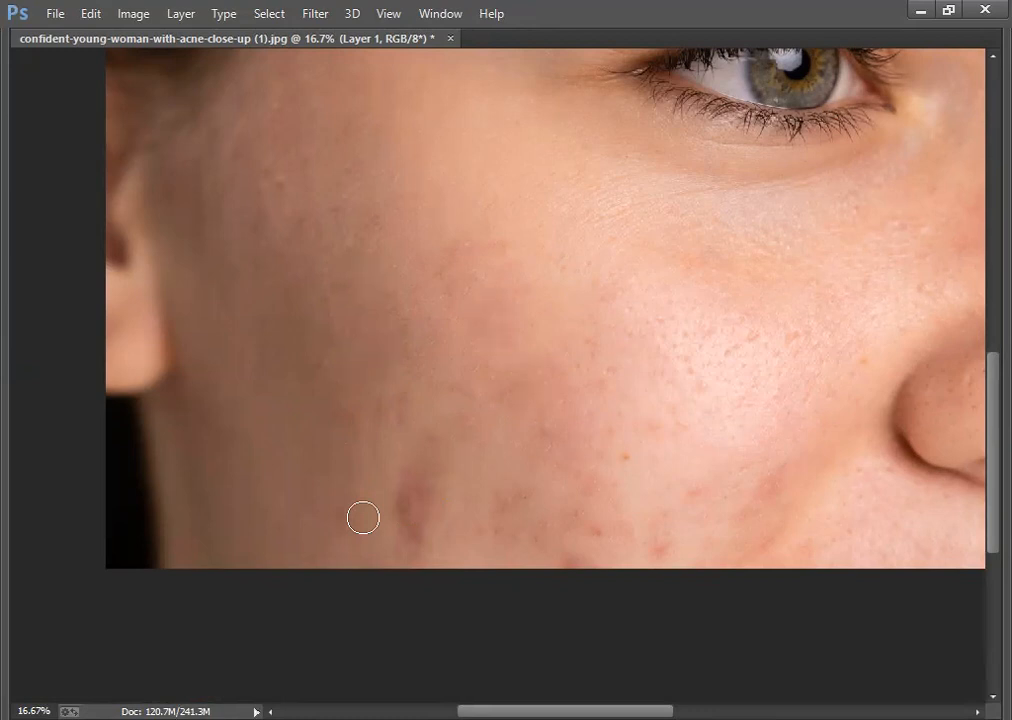
click(461, 251)
Step: Heal the bumps and red spots on the forehead above the near eyebrow, up to the photo's upper edge
scroll(363, 517, down, 2)
scroll(363, 517, right, 5)
scroll(363, 517, up, 10)
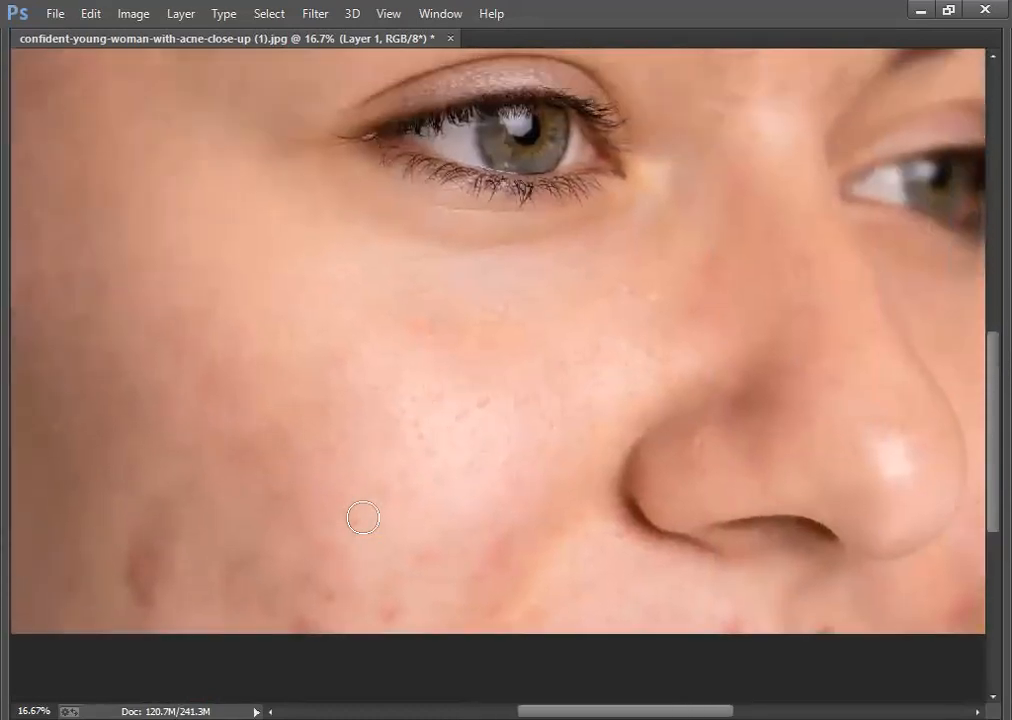
scroll(548, 190, up, 8)
scroll(548, 190, left, 1)
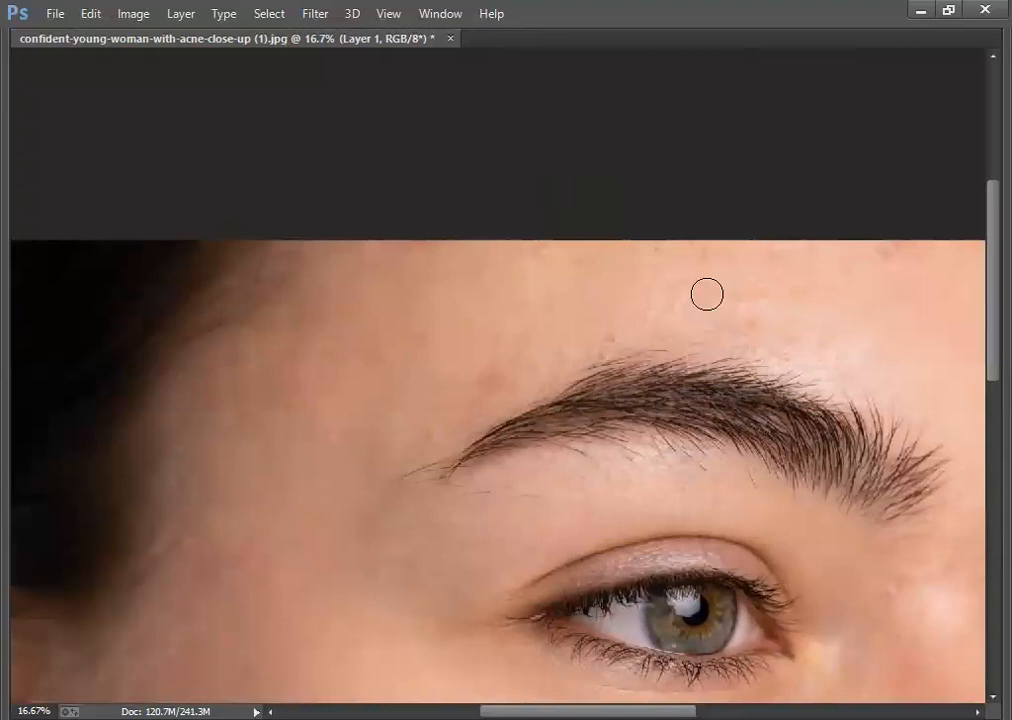
click(748, 300)
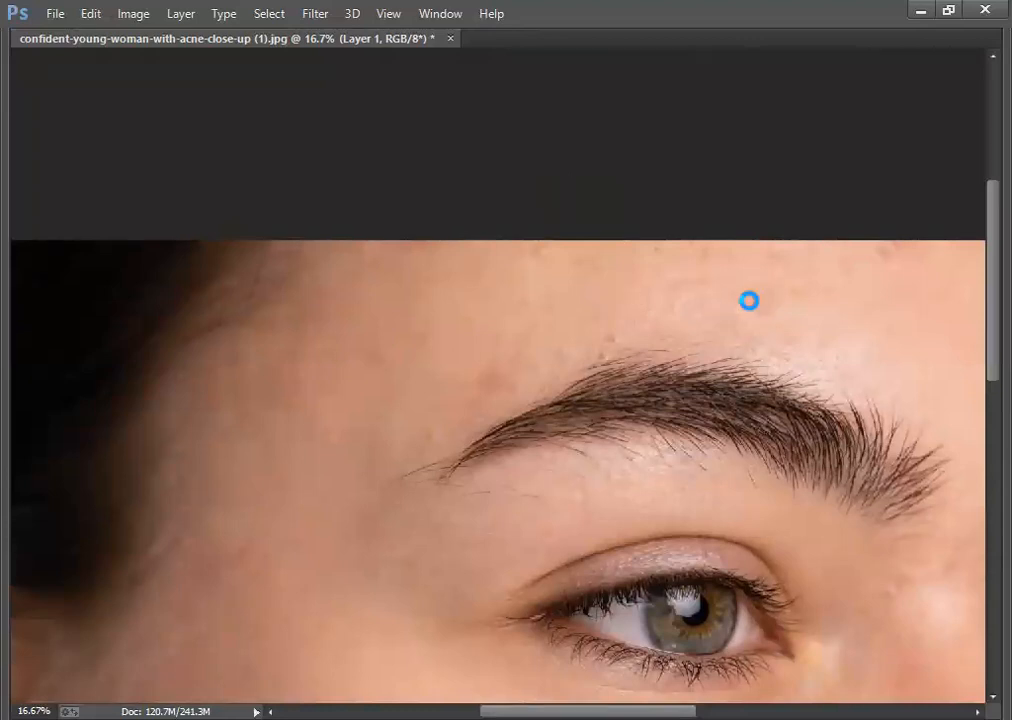
click(694, 301)
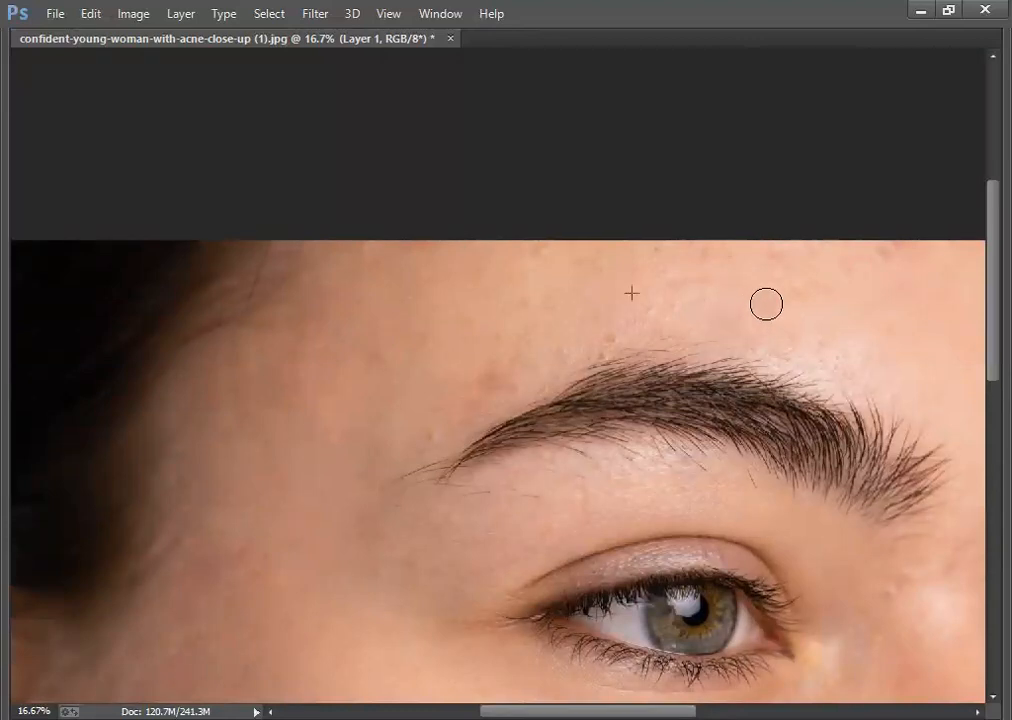
click(780, 259)
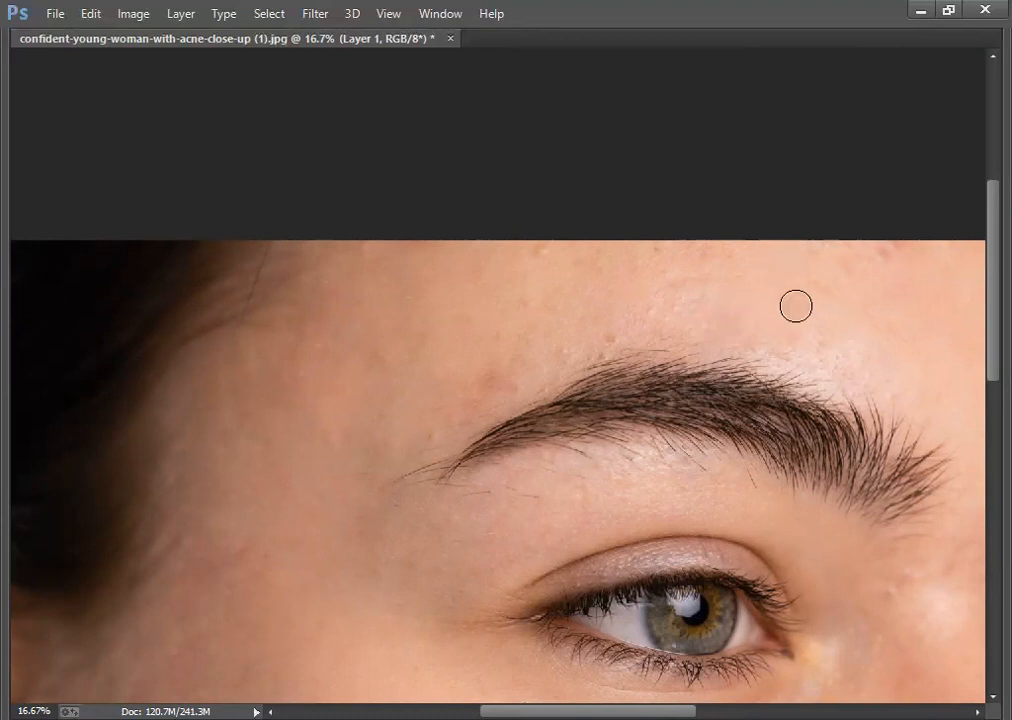
click(854, 273)
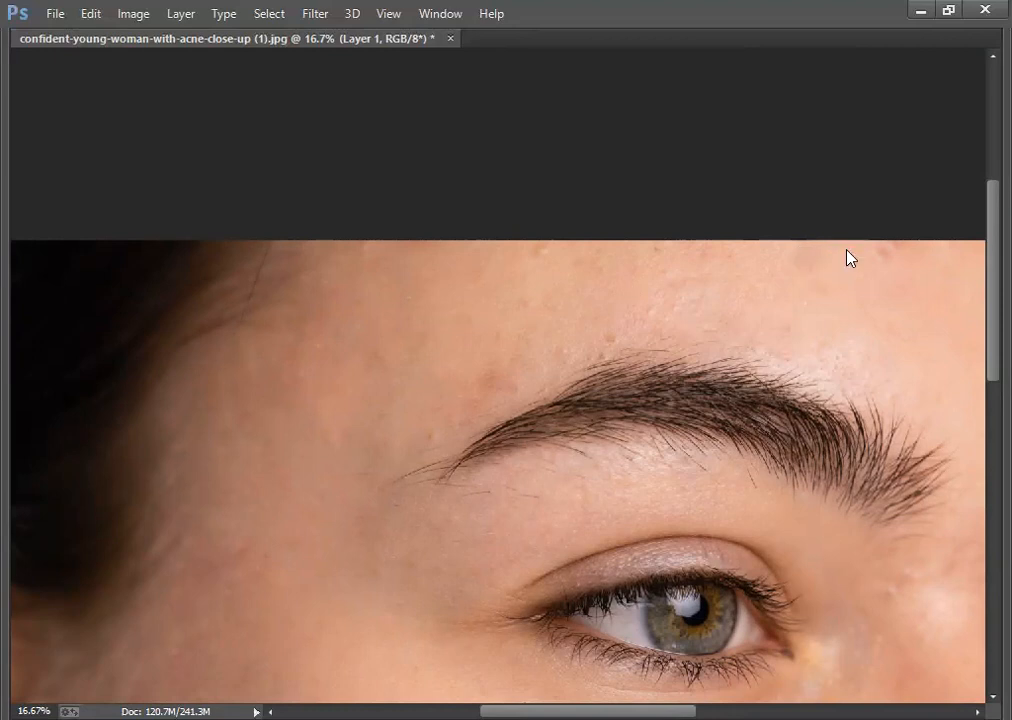
click(881, 259)
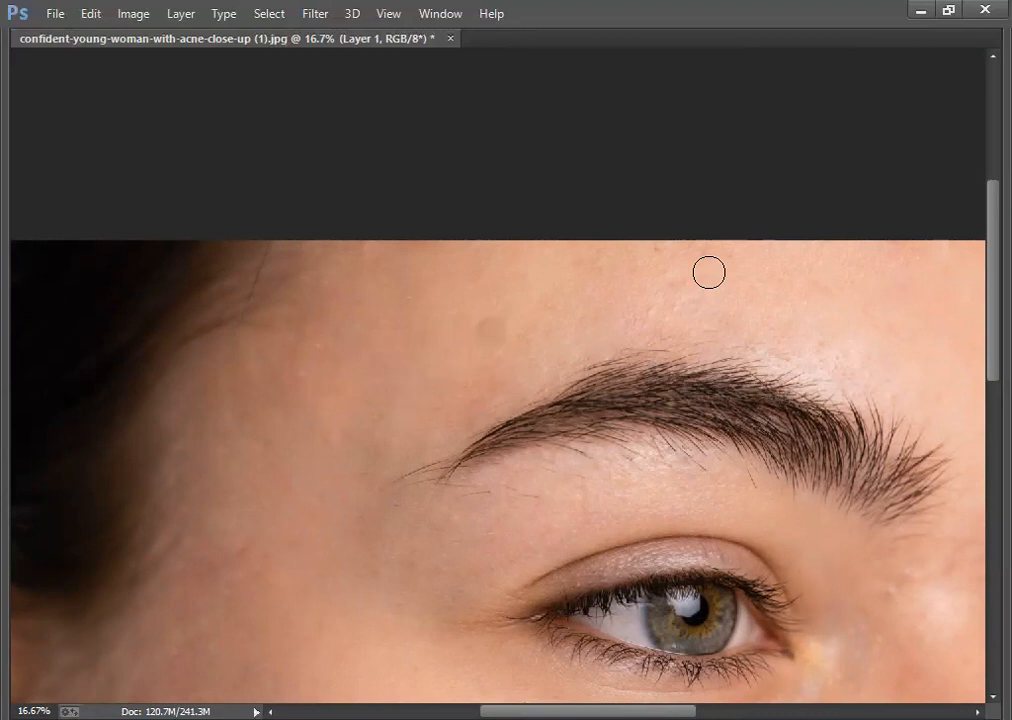
Step: Heal the uneven skin on the central forehead and on the far side above the blurred eyebrow
drag(709, 272, 704, 327)
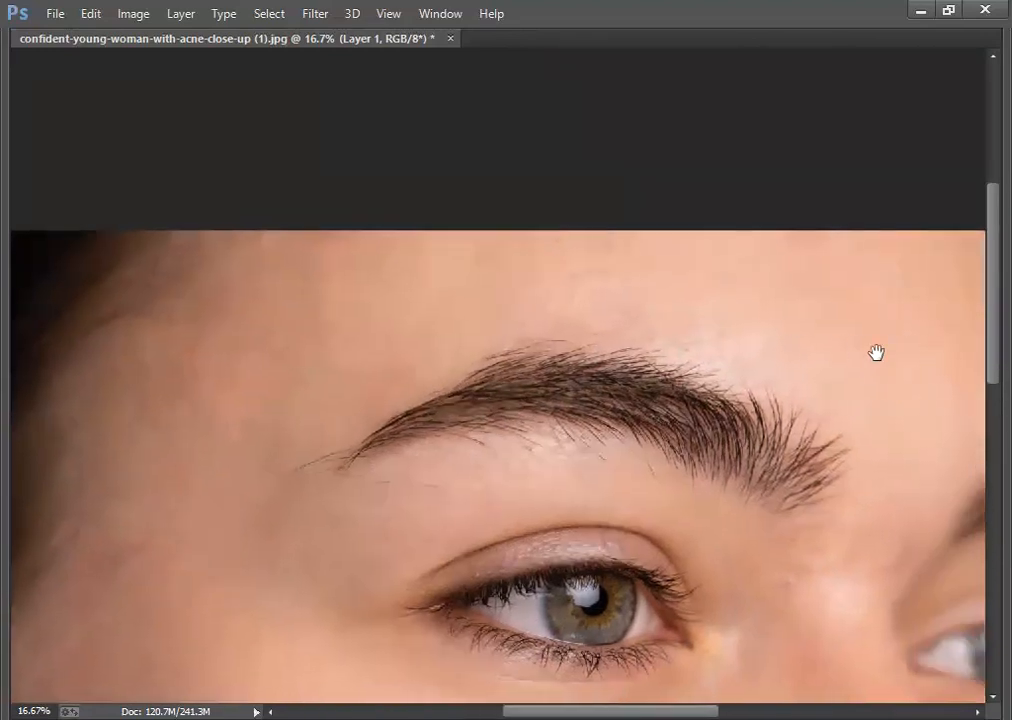
drag(876, 352, 727, 341)
click(665, 330)
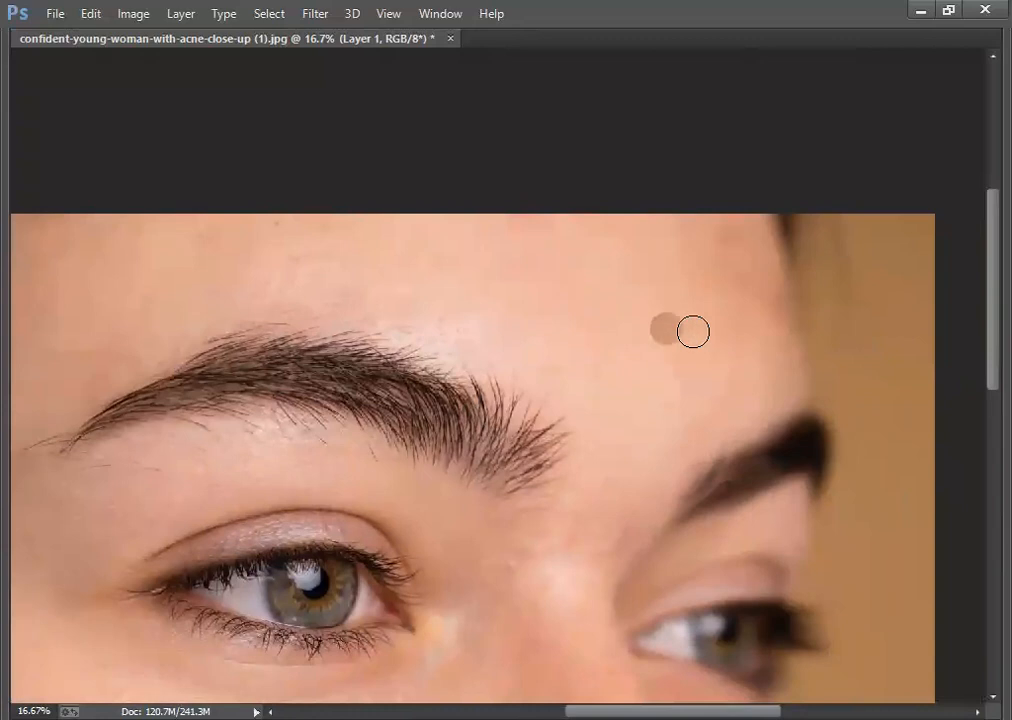
click(725, 251)
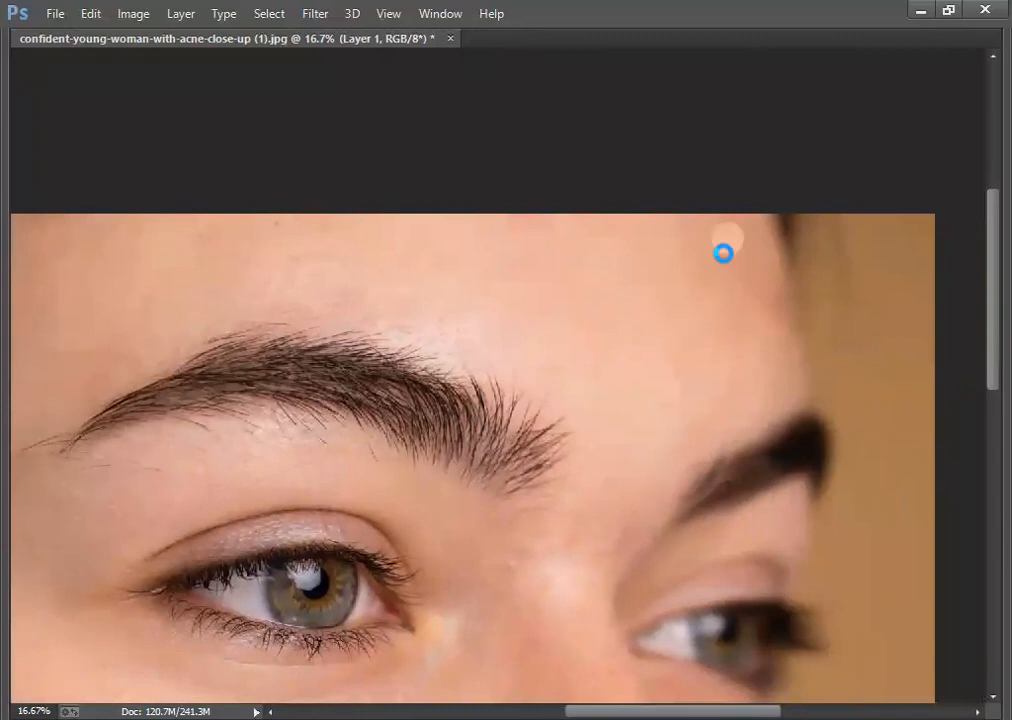
click(721, 273)
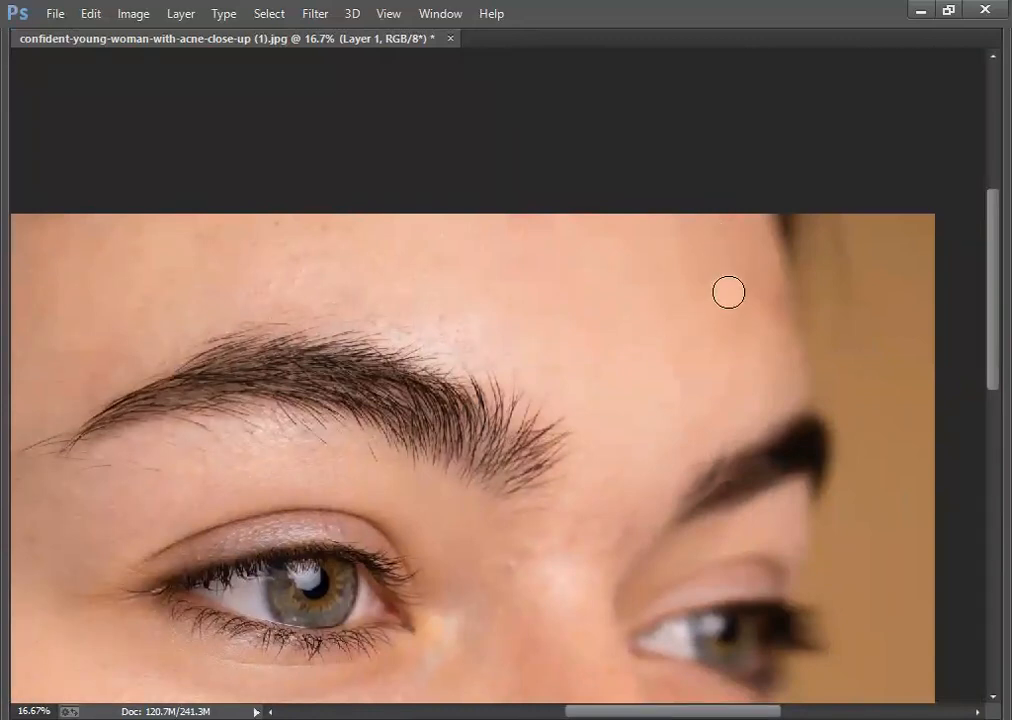
Step: Heal the reddish patches and spots on the lower cheek beside the crease running down from the nose
mouse_move(609, 334)
mouse_down()
mouse_move(755, 334)
mouse_move(854, 309)
mouse_up()
drag(743, 288, 832, 291)
drag(741, 289, 730, 266)
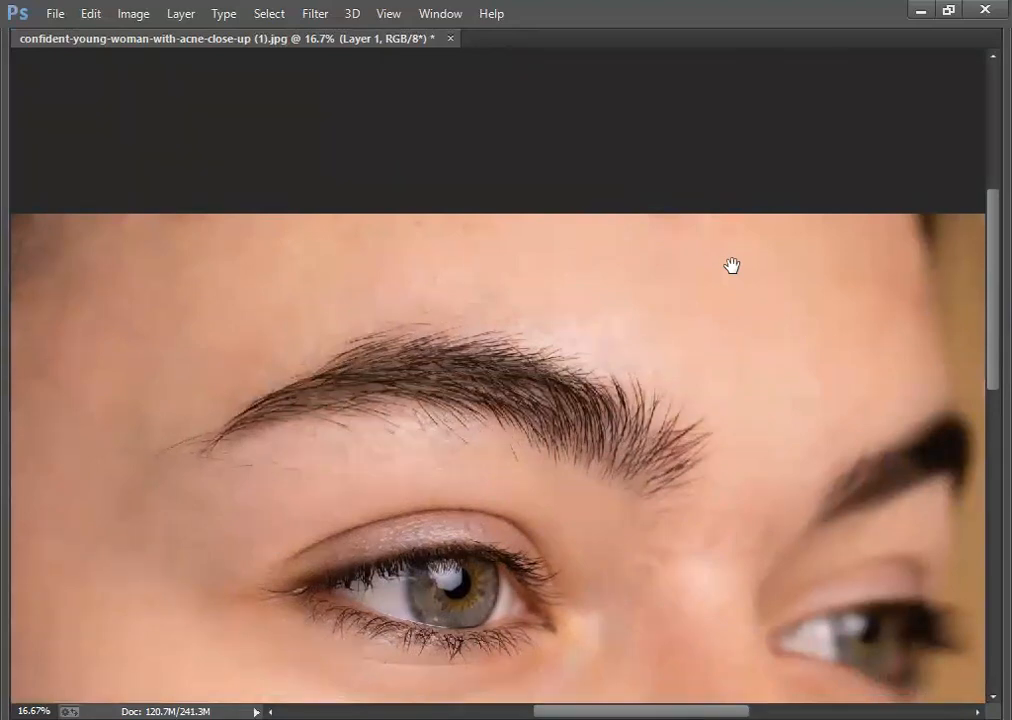
drag(240, 288, 311, 283)
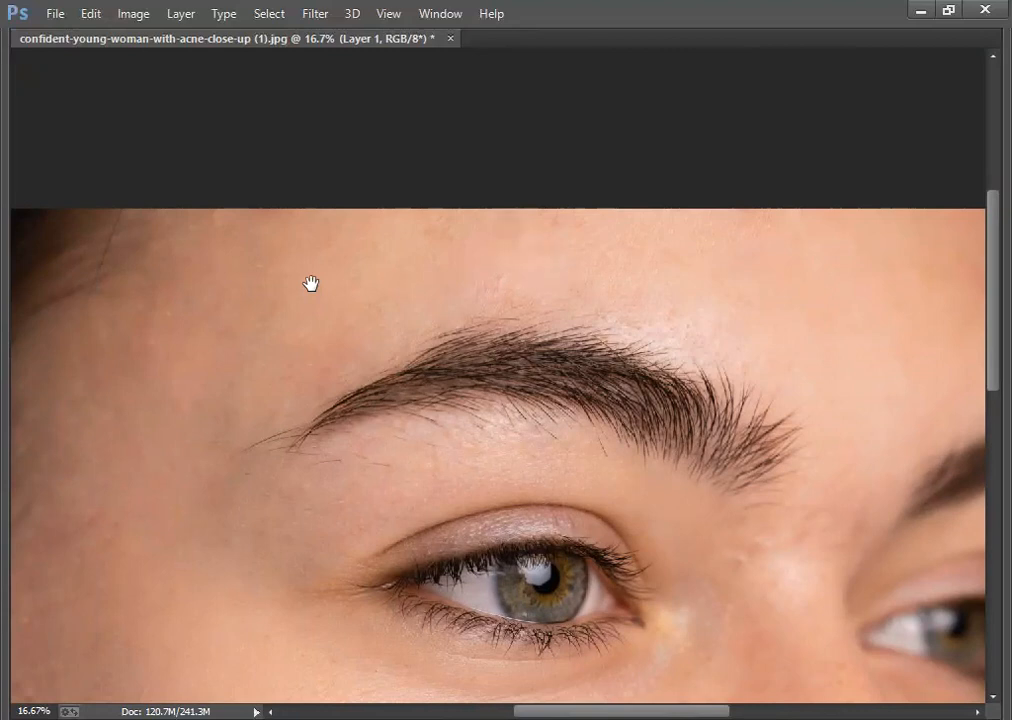
drag(309, 282, 703, 318)
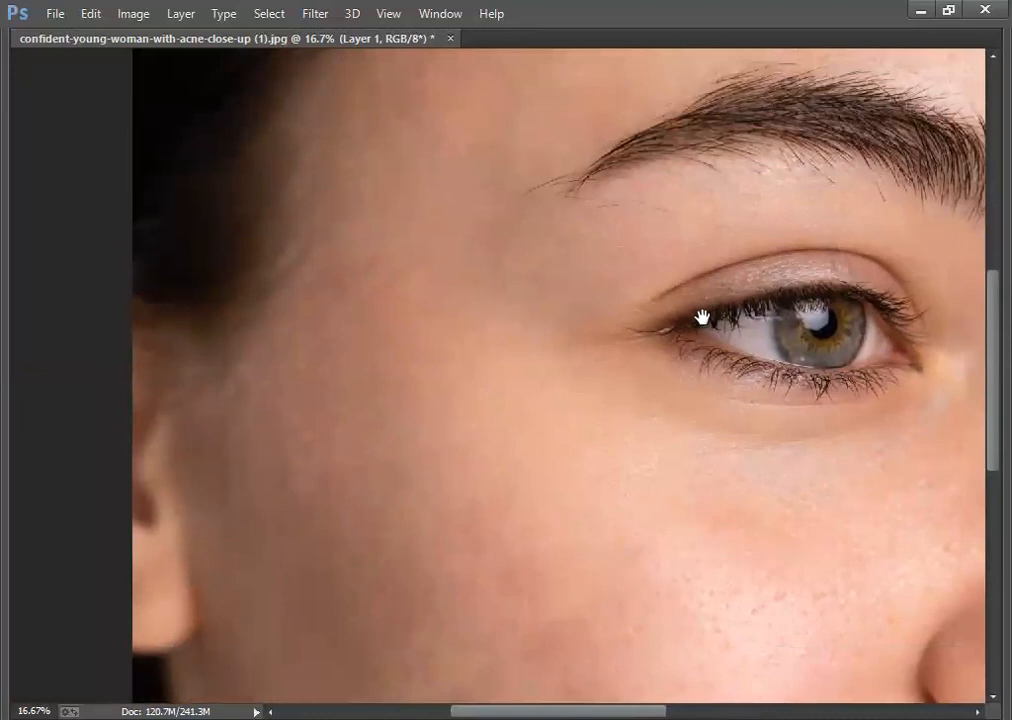
scroll(702, 317, down, 2)
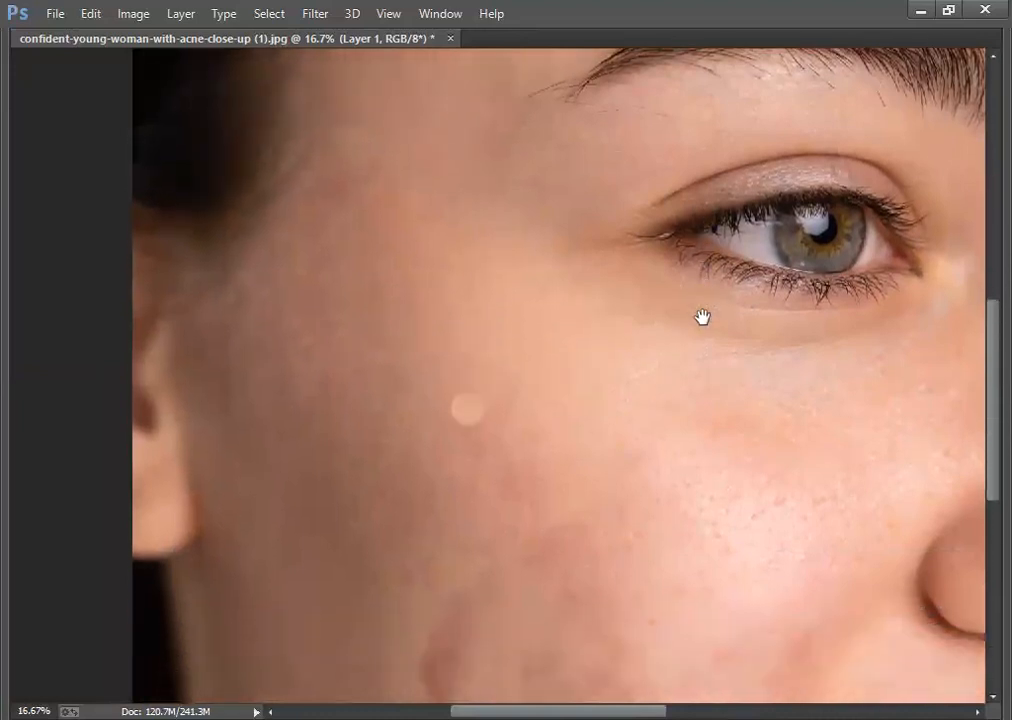
scroll(702, 317, down, 3)
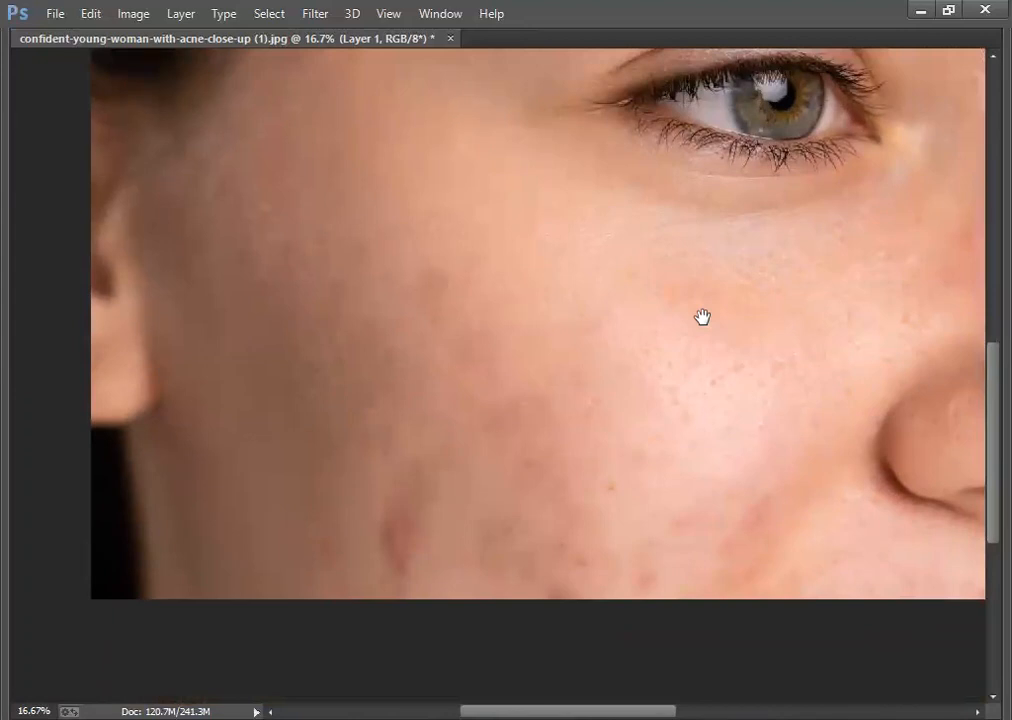
drag(702, 317, 729, 363)
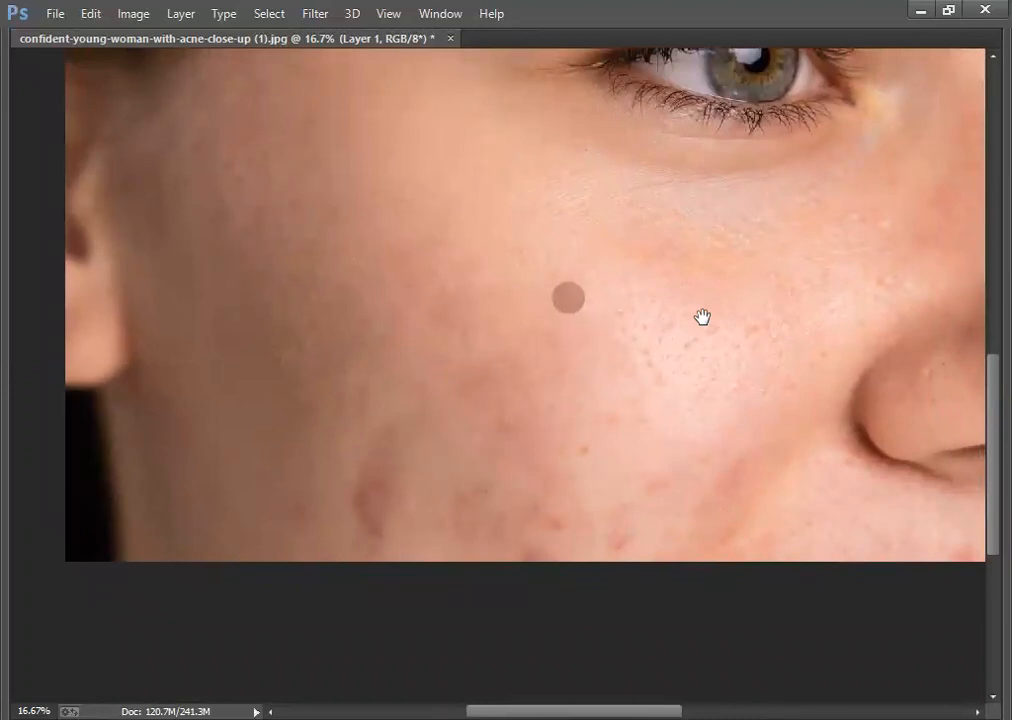
click(691, 337)
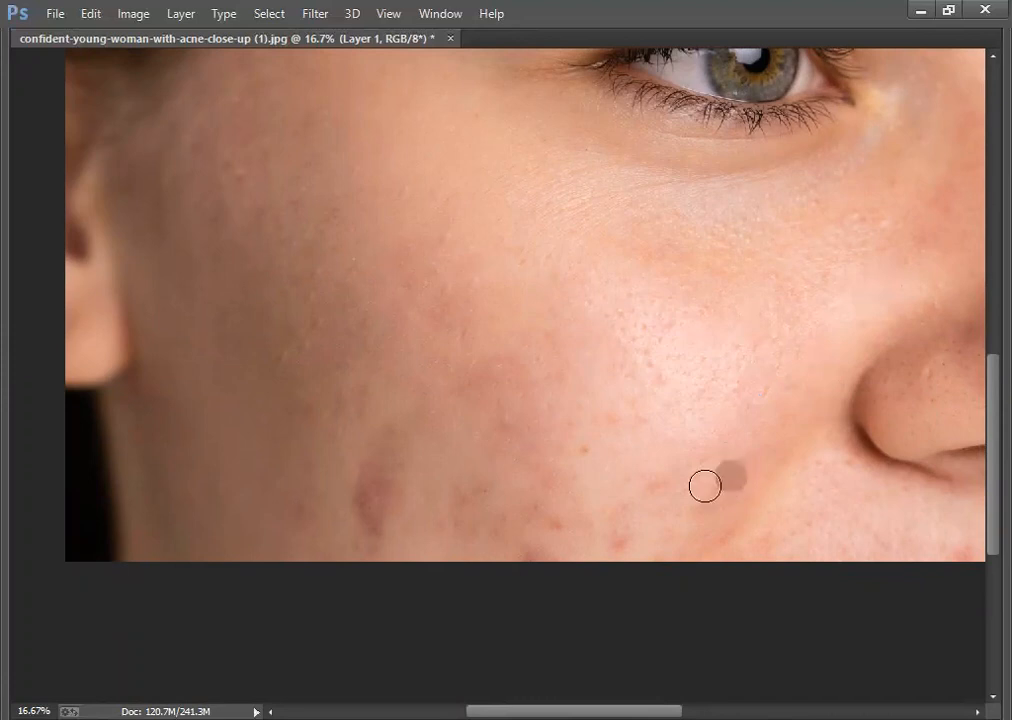
click(648, 502)
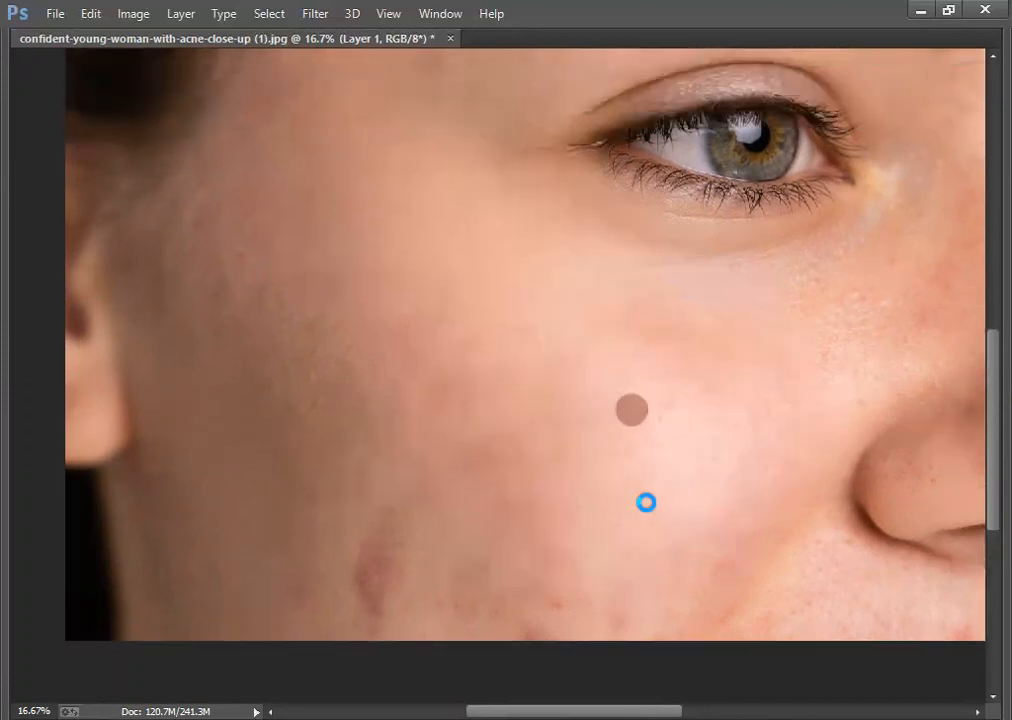
Step: Heal the remaining small red spots on the lower cheek near the photo's bottom edge
scroll(646, 502, down, 3)
click(568, 525)
click(635, 535)
click(626, 508)
click(620, 409)
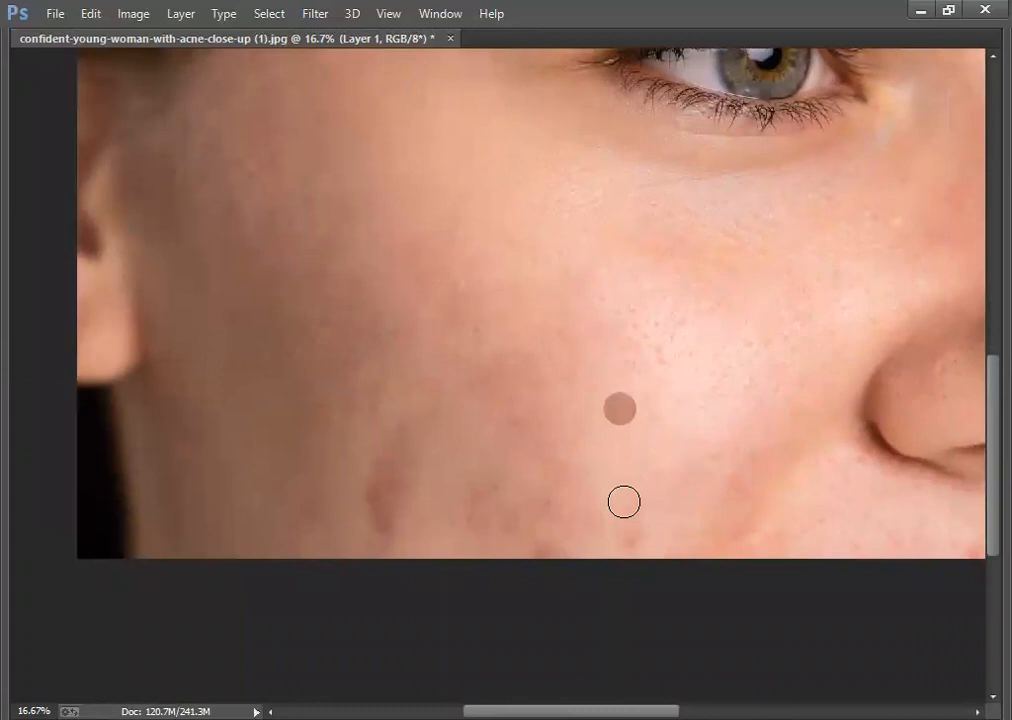
click(636, 526)
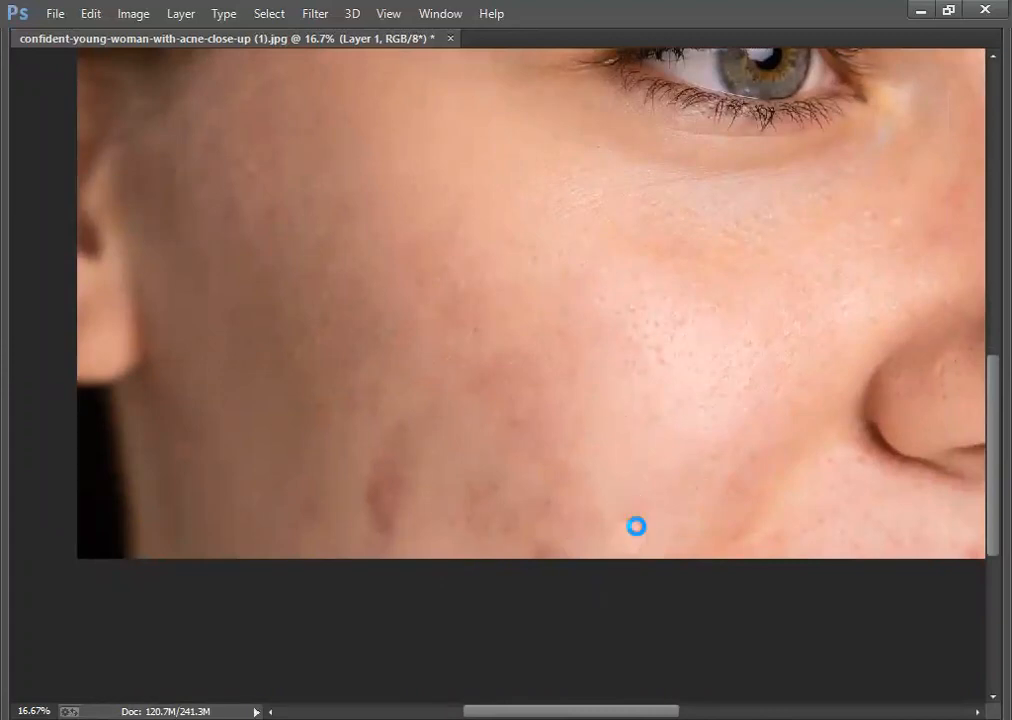
click(666, 517)
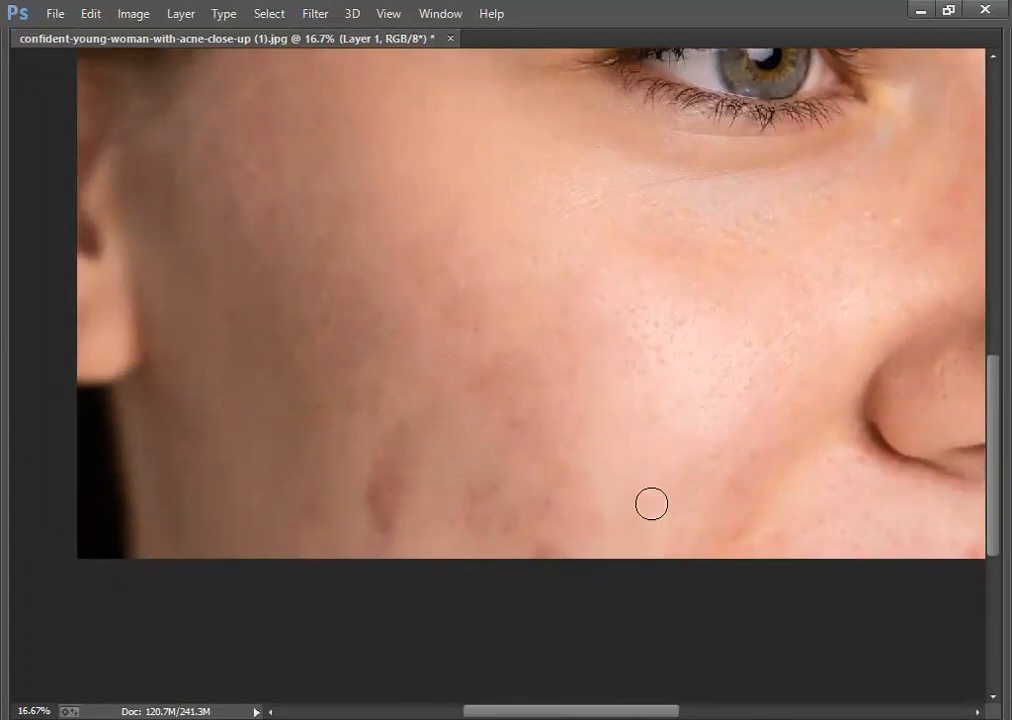
Step: Heal the reddish patches and dark spots on the lower middle of the cheek, just above the photo's bottom edge
click(558, 498)
click(557, 502)
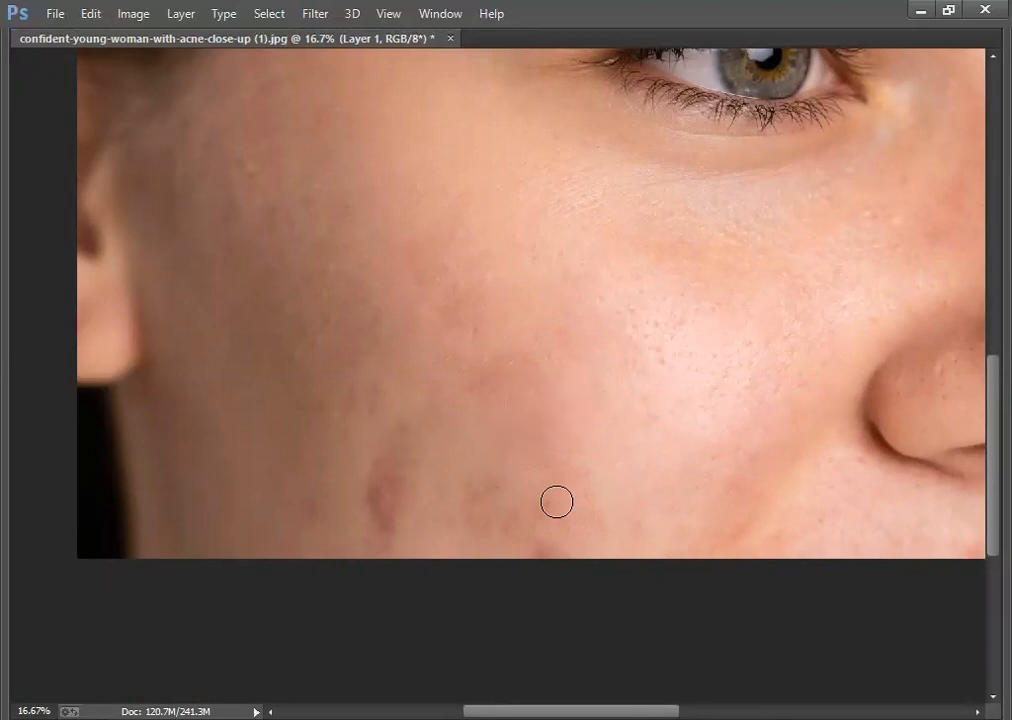
click(557, 502)
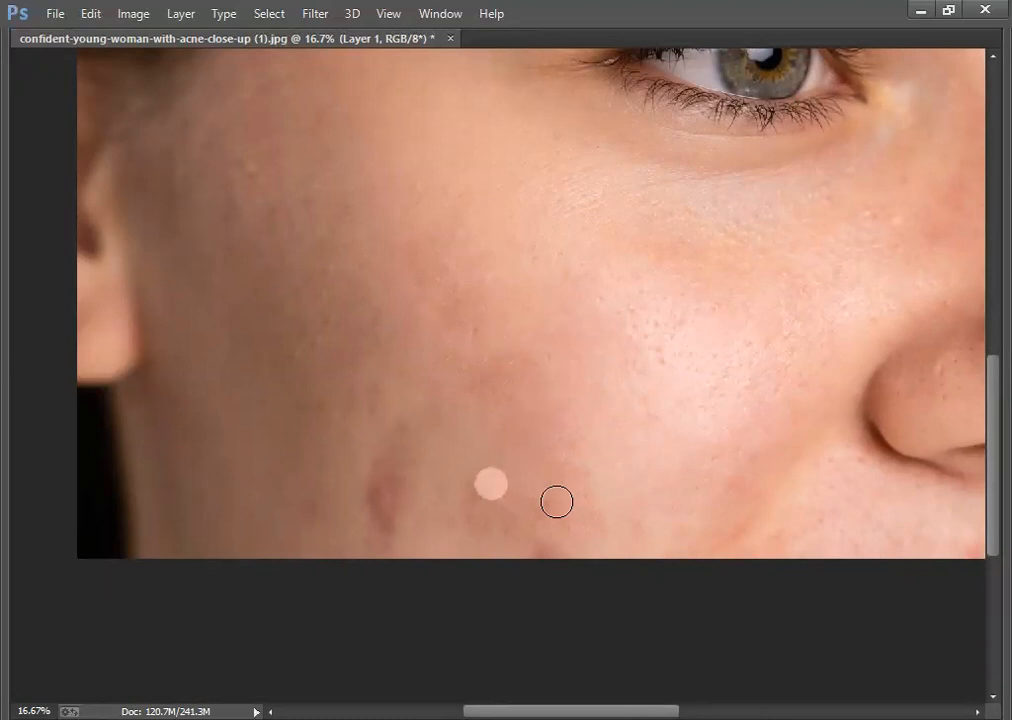
click(477, 493)
click(549, 526)
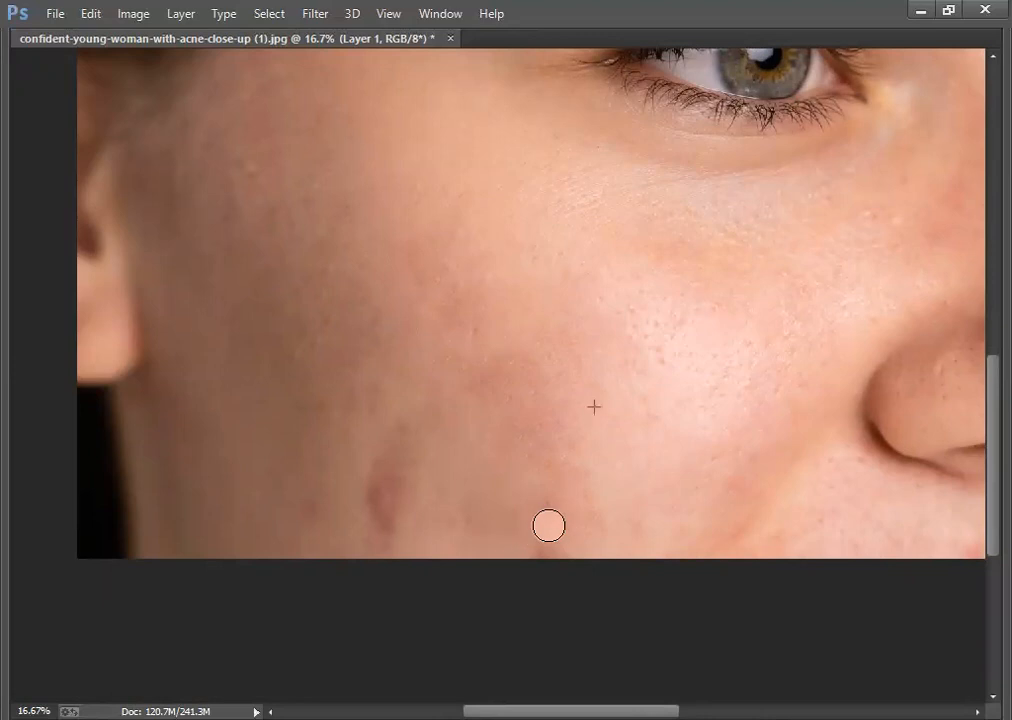
click(549, 508)
click(499, 529)
click(472, 515)
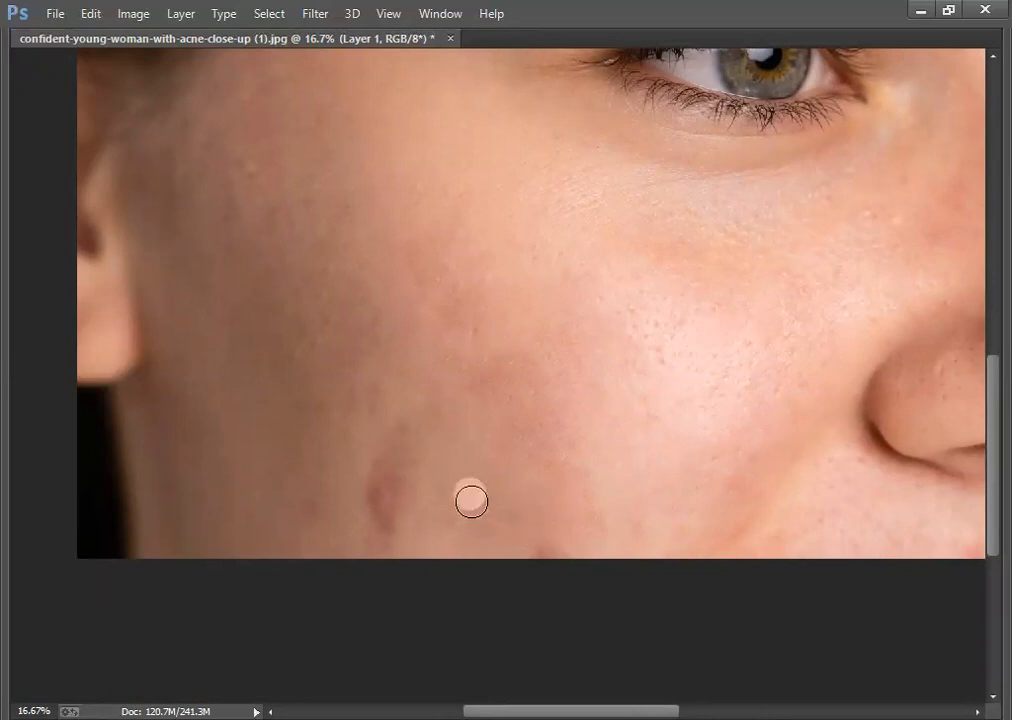
click(448, 500)
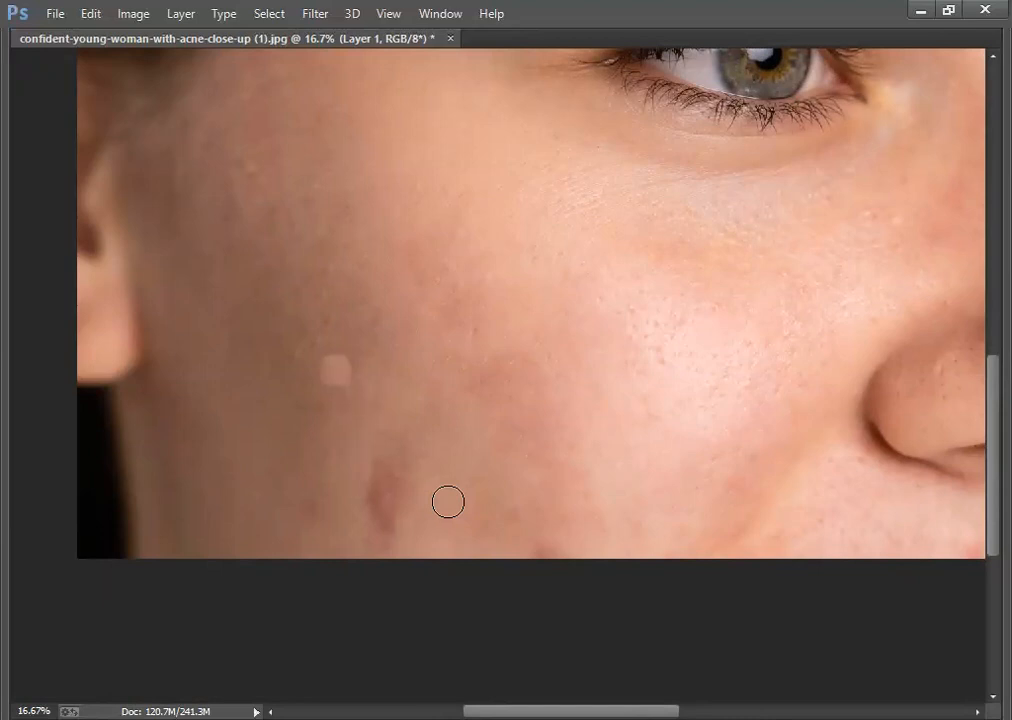
Step: Heal the dark elongated mark on the lower cheek towards the jaw and the small spots around it
click(459, 361)
mouse_move(459, 361)
mouse_down()
mouse_move(459, 331)
mouse_move(490, 376)
mouse_up()
click(474, 368)
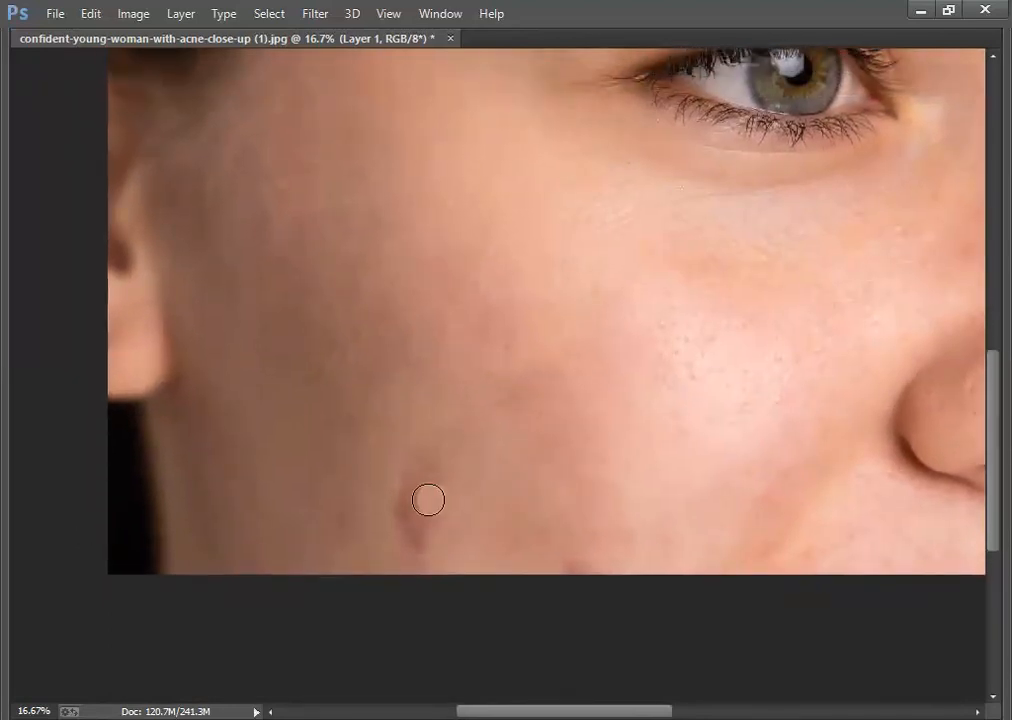
click(414, 485)
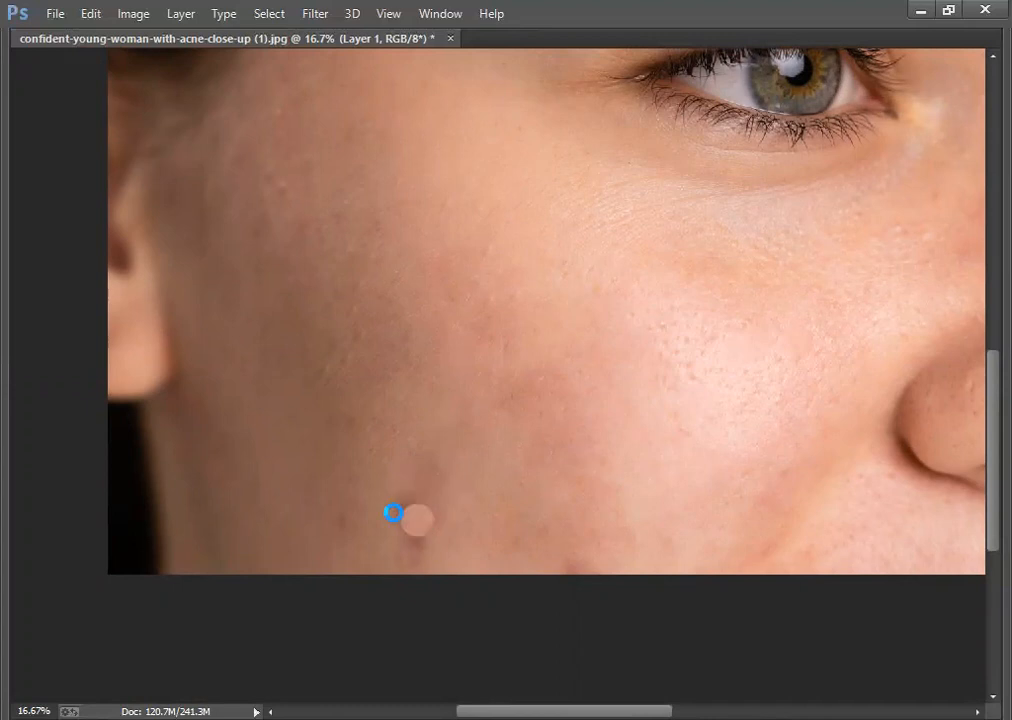
click(405, 505)
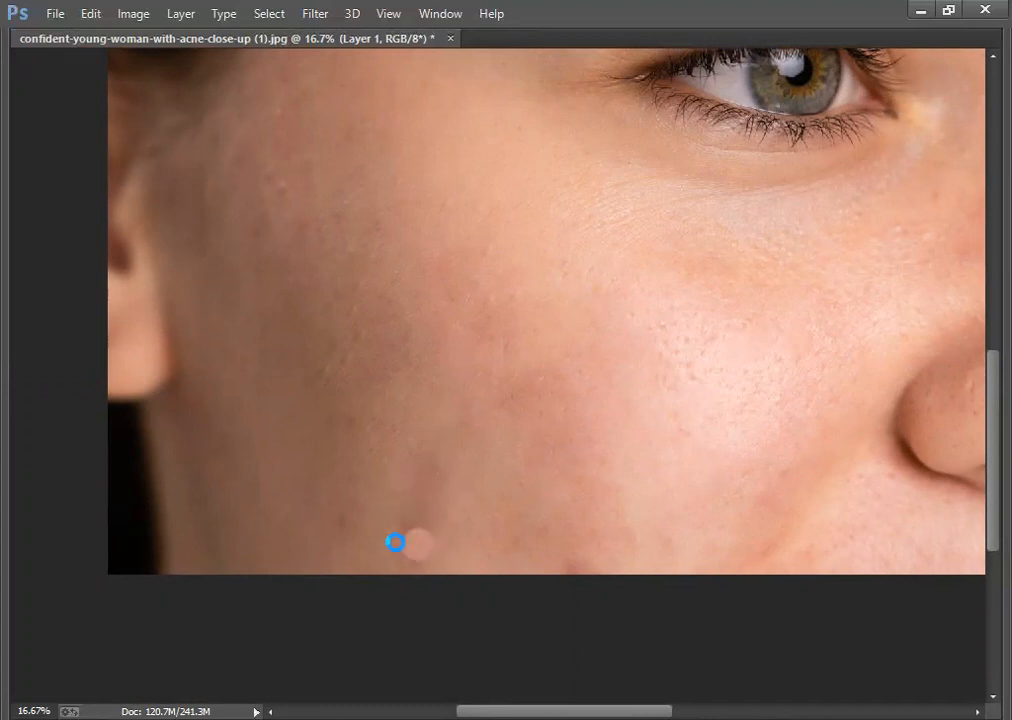
click(400, 533)
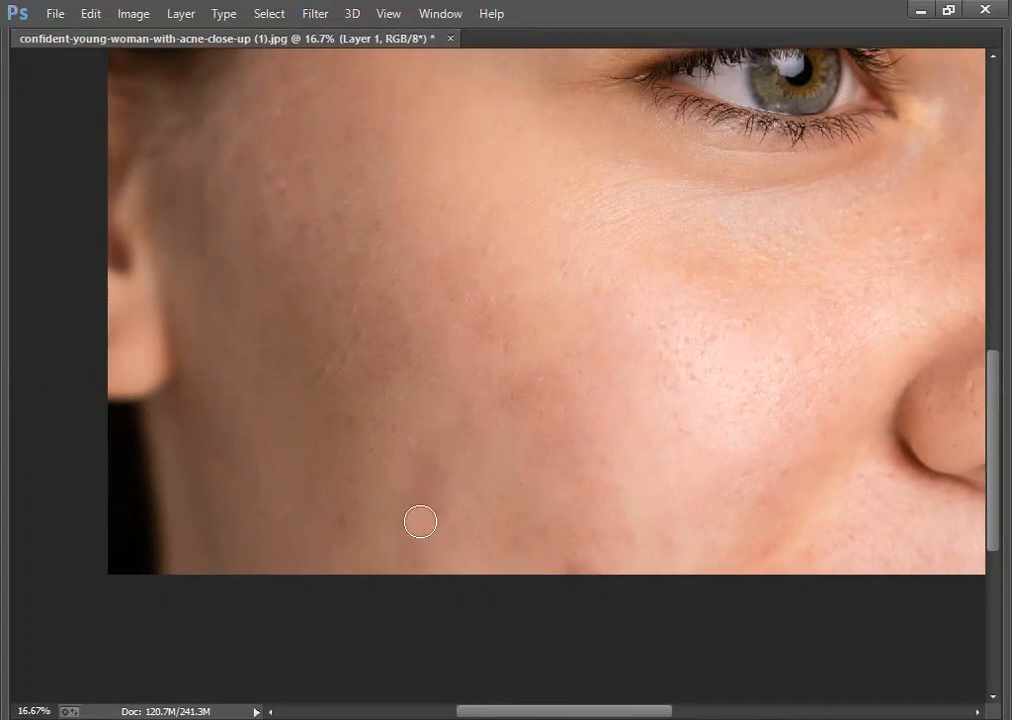
click(398, 519)
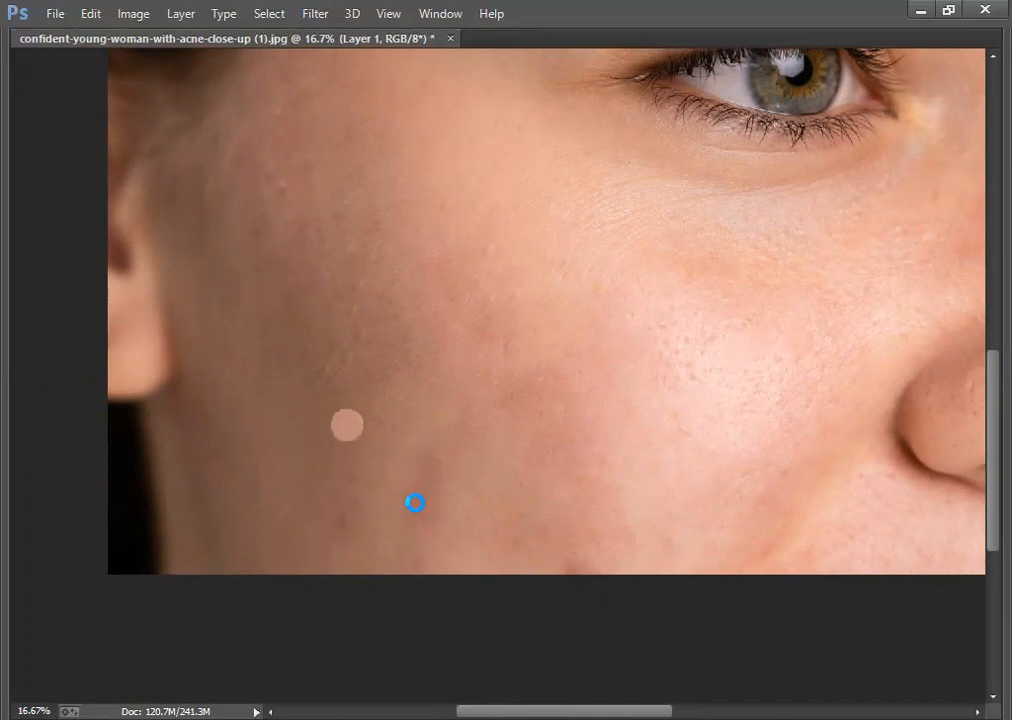
click(339, 520)
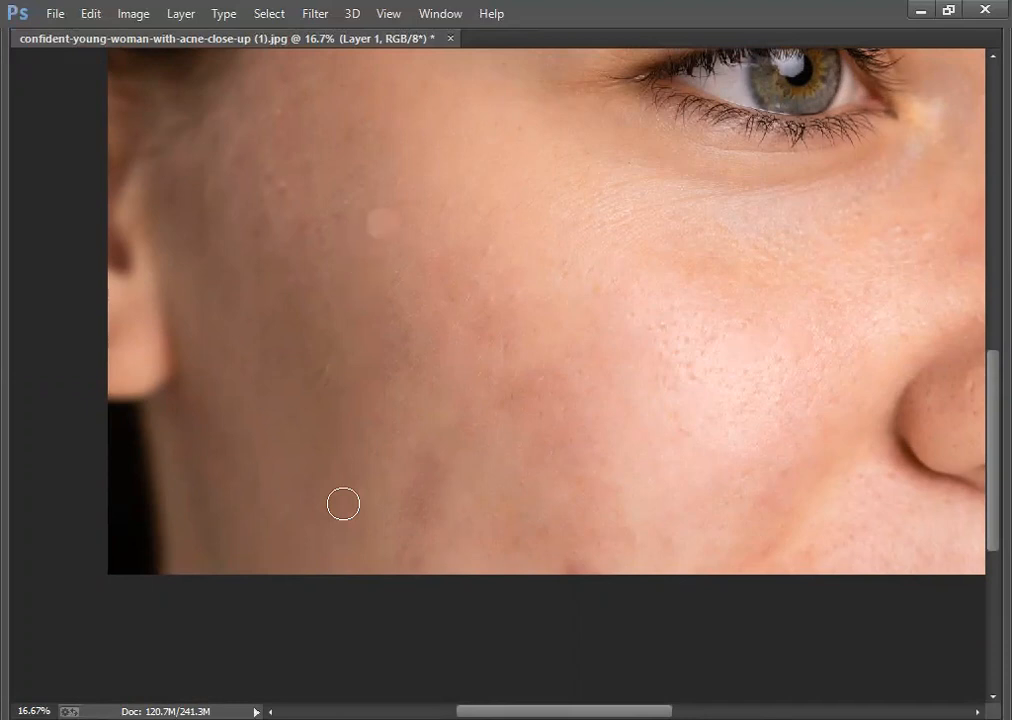
Step: Heal the small remaining spots on the shaded side of the cheek near the ear
scroll(343, 504, up, 5)
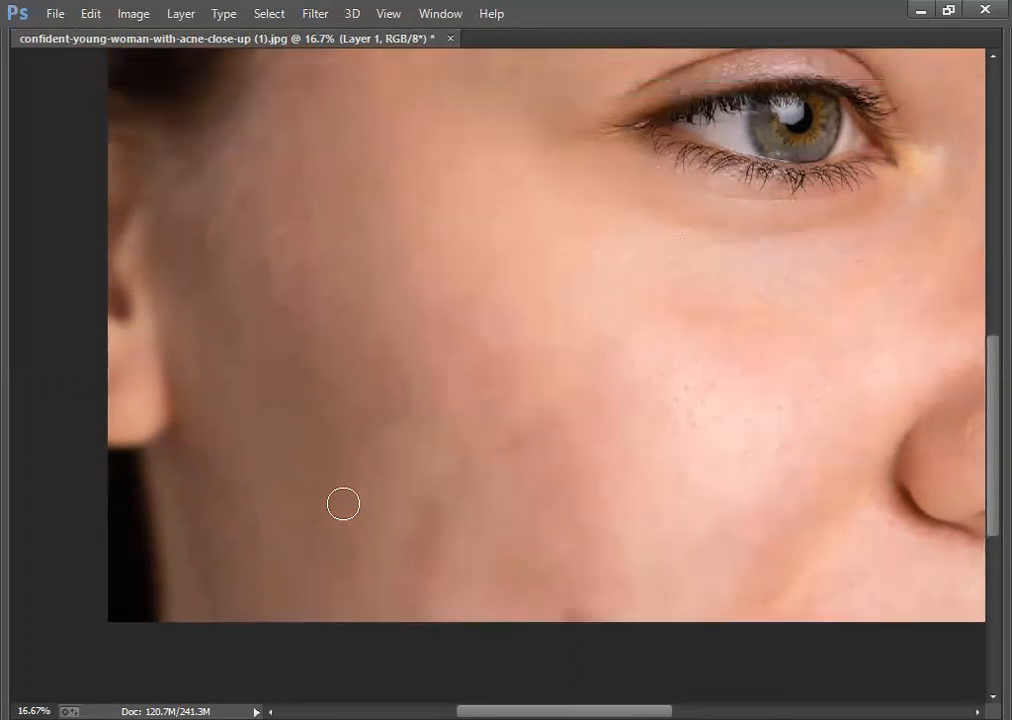
scroll(343, 504, left, 5)
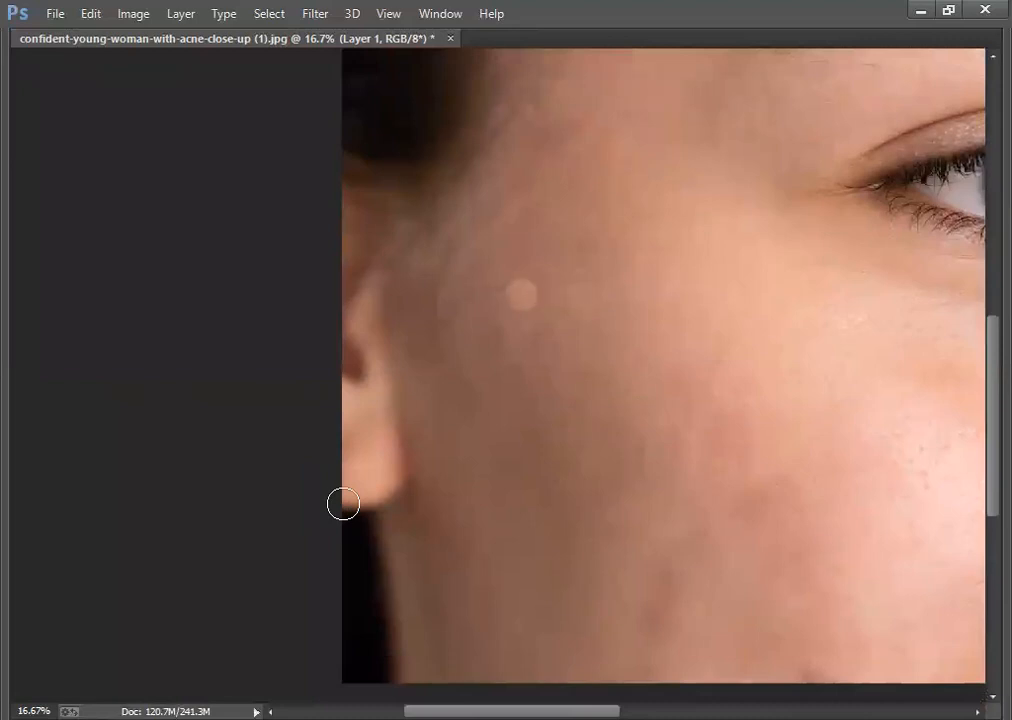
click(563, 500)
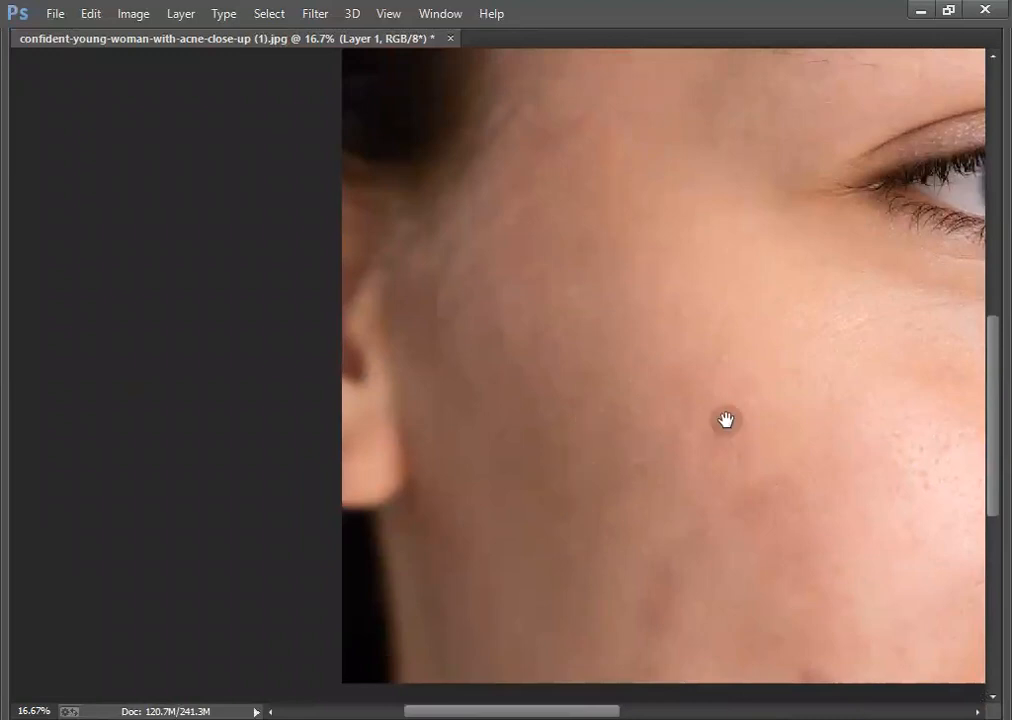
drag(725, 418, 696, 407)
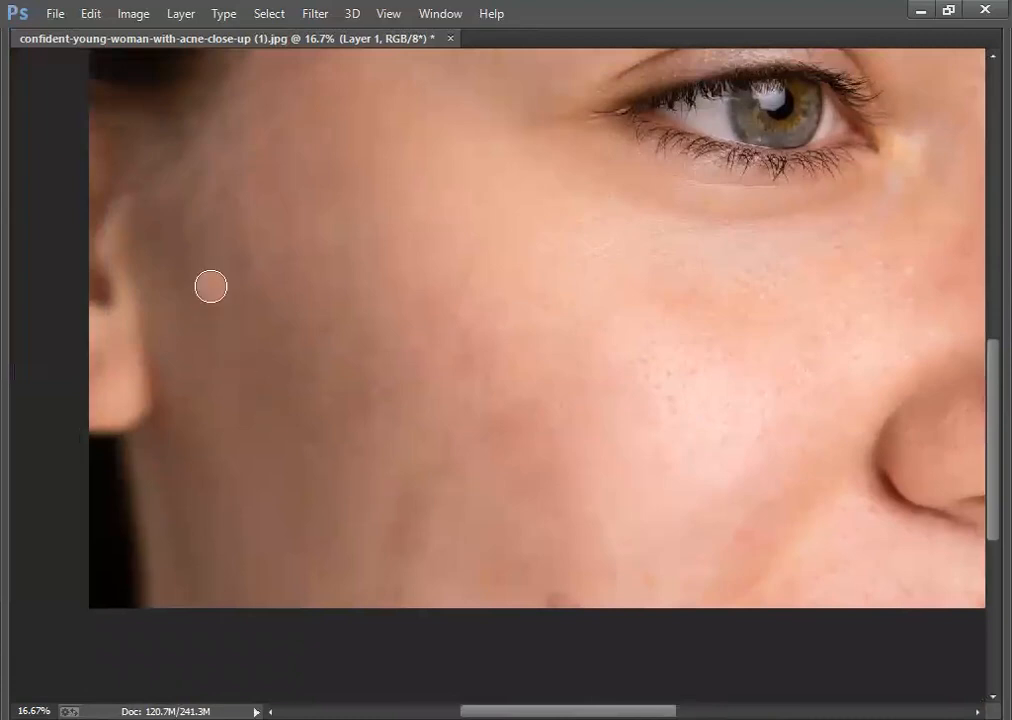
Step: With the Patch tool, replace the reddish area on the middle of the cheek with clearer skin nearer the nose, then deselect
key(Tab)
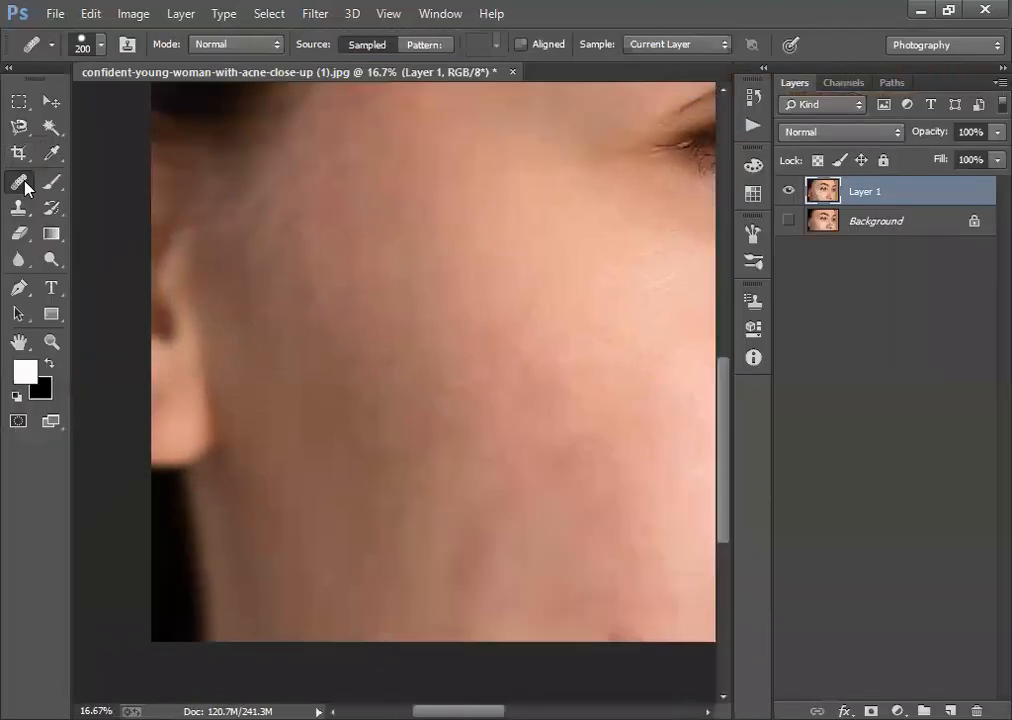
right_click(23, 187)
click(106, 222)
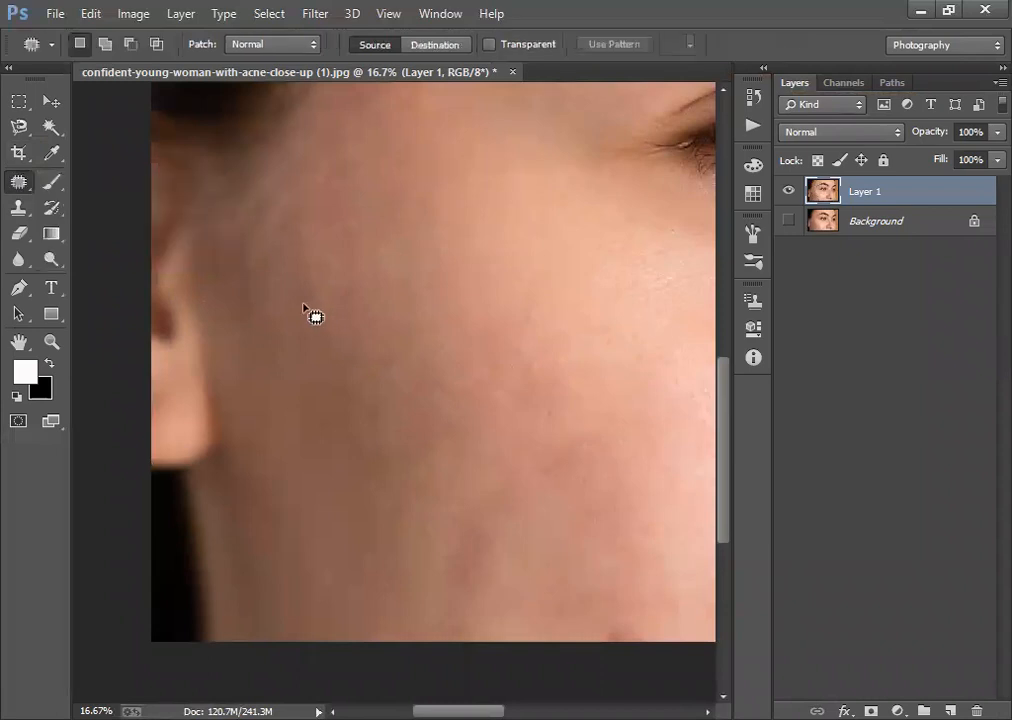
drag(488, 392, 260, 314)
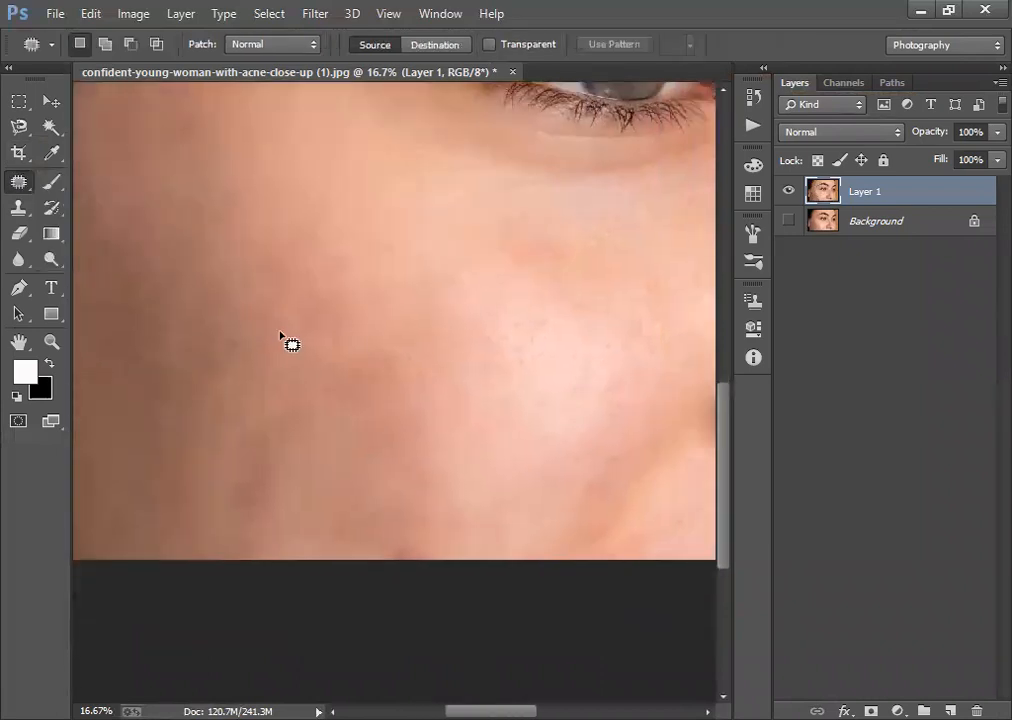
alt+click(303, 347)
alt+click(303, 347)
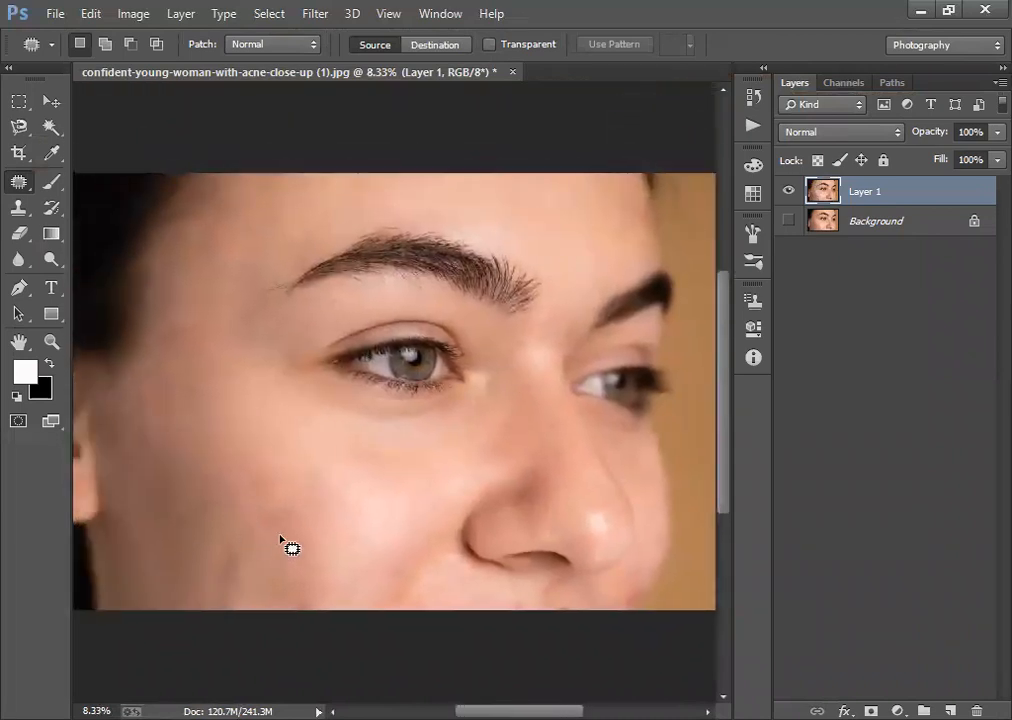
ctrl+click(314, 549)
drag(205, 536, 305, 489)
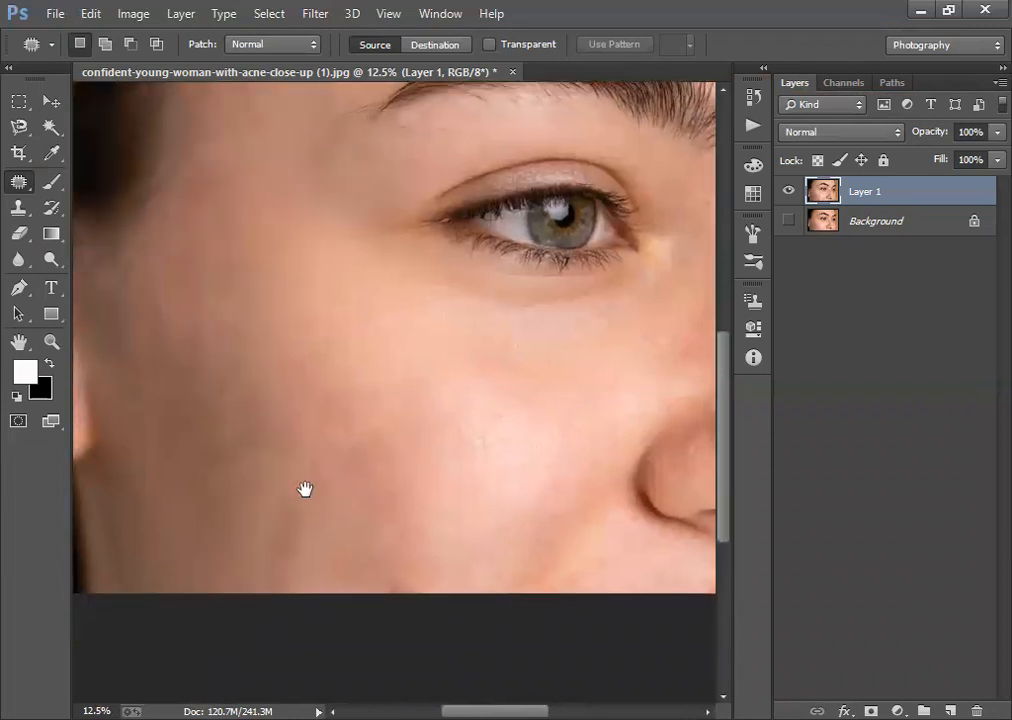
scroll(305, 489, down, 2)
key(Tab)
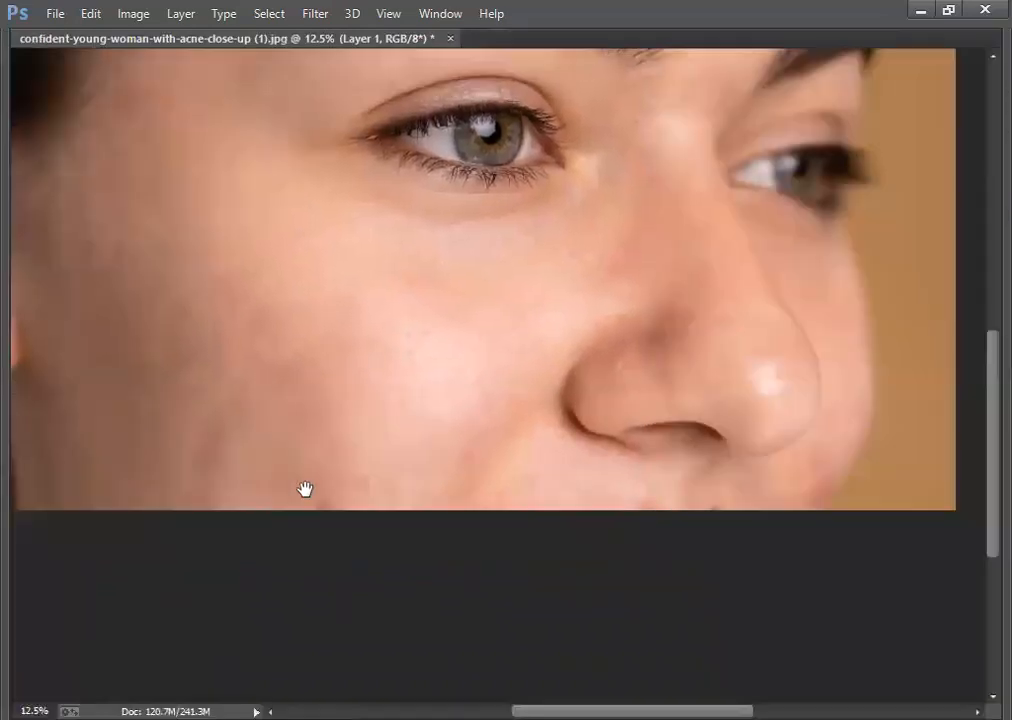
key(j)
mouse_move(220, 306)
mouse_down()
mouse_move(250, 347)
mouse_move(280, 351)
mouse_move(304, 324)
mouse_move(294, 263)
mouse_move(237, 273)
mouse_move(216, 296)
mouse_move(313, 310)
mouse_up()
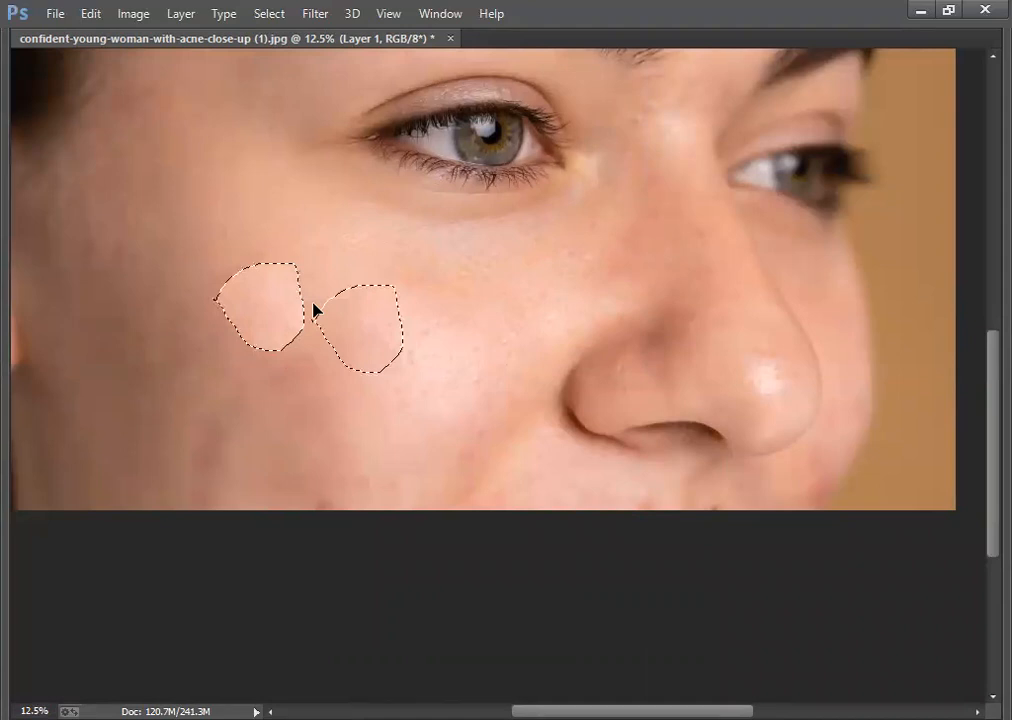
drag(313, 310, 313, 310)
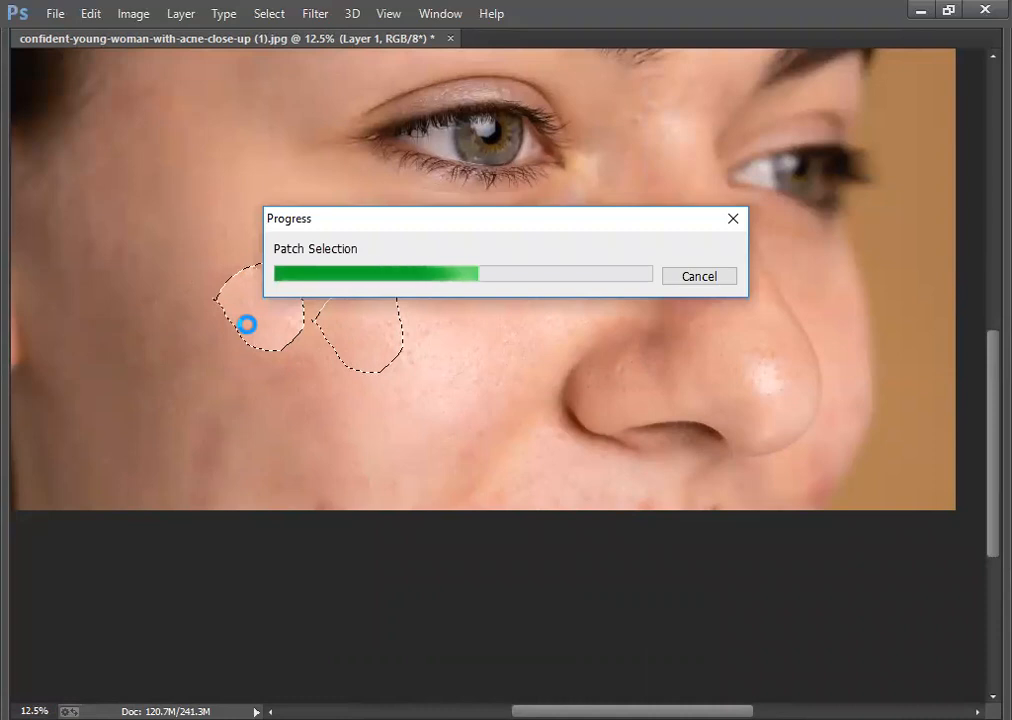
key(ctrl+d)
Step: Patch the uneven area on the outer cheek and the dark mark on the lower cheek with clean skin from above each
mouse_move(204, 276)
mouse_down()
mouse_move(206, 331)
mouse_move(257, 323)
mouse_move(256, 272)
mouse_move(204, 270)
mouse_move(211, 211)
mouse_up()
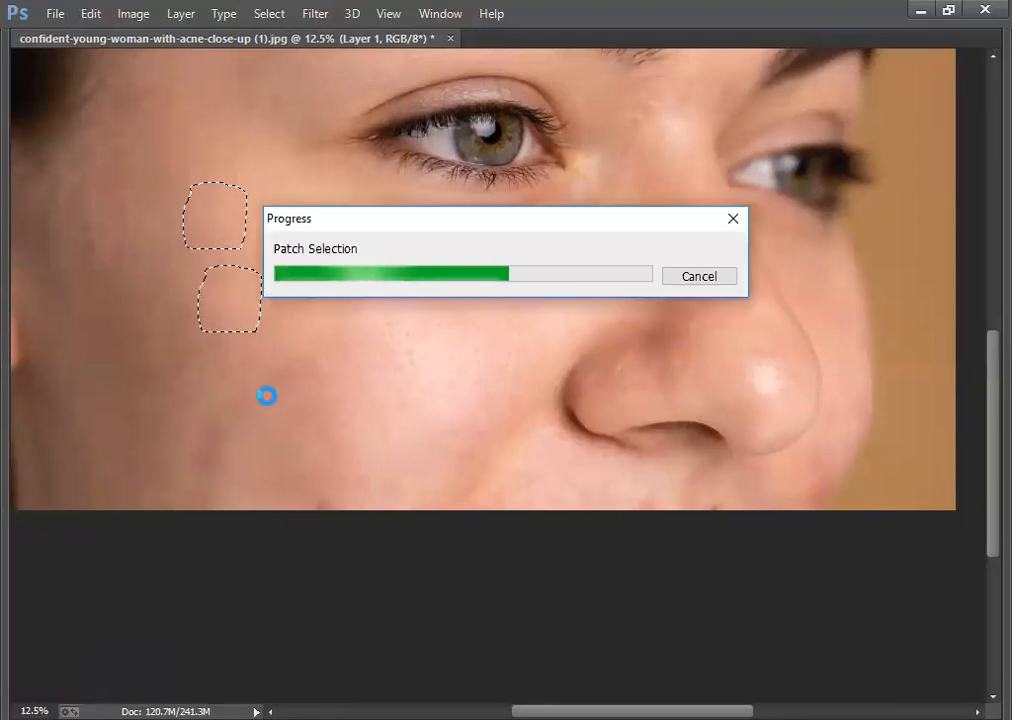
key(ctrl+d)
mouse_move(188, 424)
mouse_down()
mouse_move(198, 474)
mouse_move(218, 473)
mouse_move(248, 426)
mouse_move(244, 373)
mouse_move(185, 425)
mouse_move(219, 366)
mouse_move(210, 286)
mouse_up()
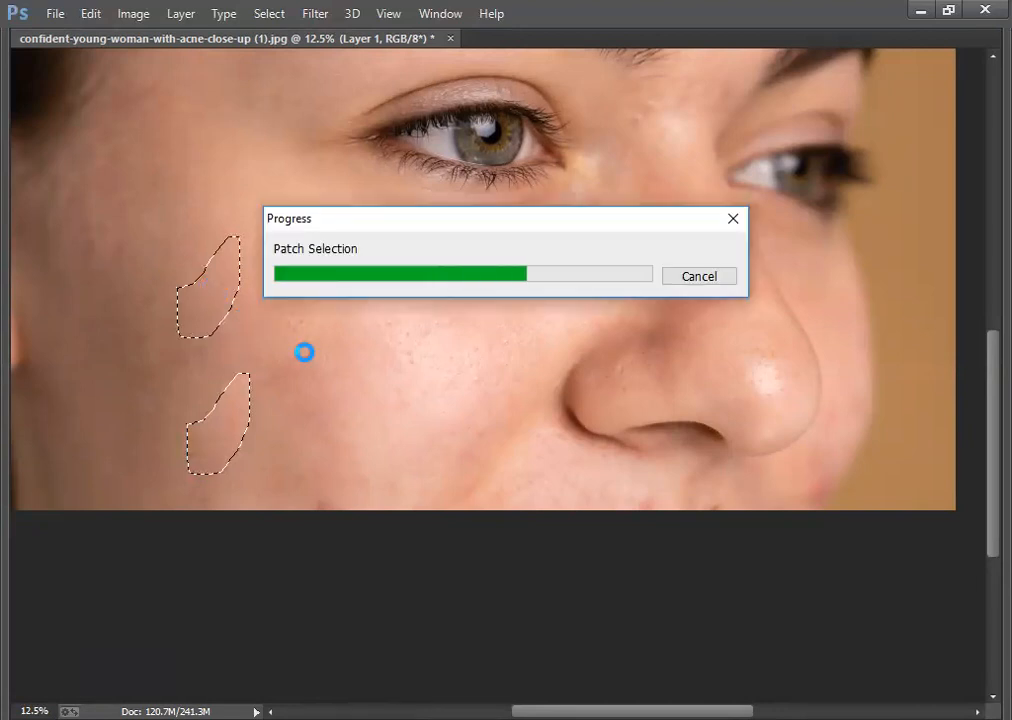
key(ctrl+d)
Step: Patch the large reddish area on the lower cheek and the narrow strip above it with even skin from the ear side
mouse_move(296, 339)
mouse_down()
mouse_move(246, 360)
mouse_move(270, 425)
mouse_move(311, 455)
mouse_move(358, 448)
mouse_move(350, 400)
mouse_move(312, 341)
mouse_move(181, 356)
mouse_move(169, 342)
mouse_move(167, 290)
mouse_up()
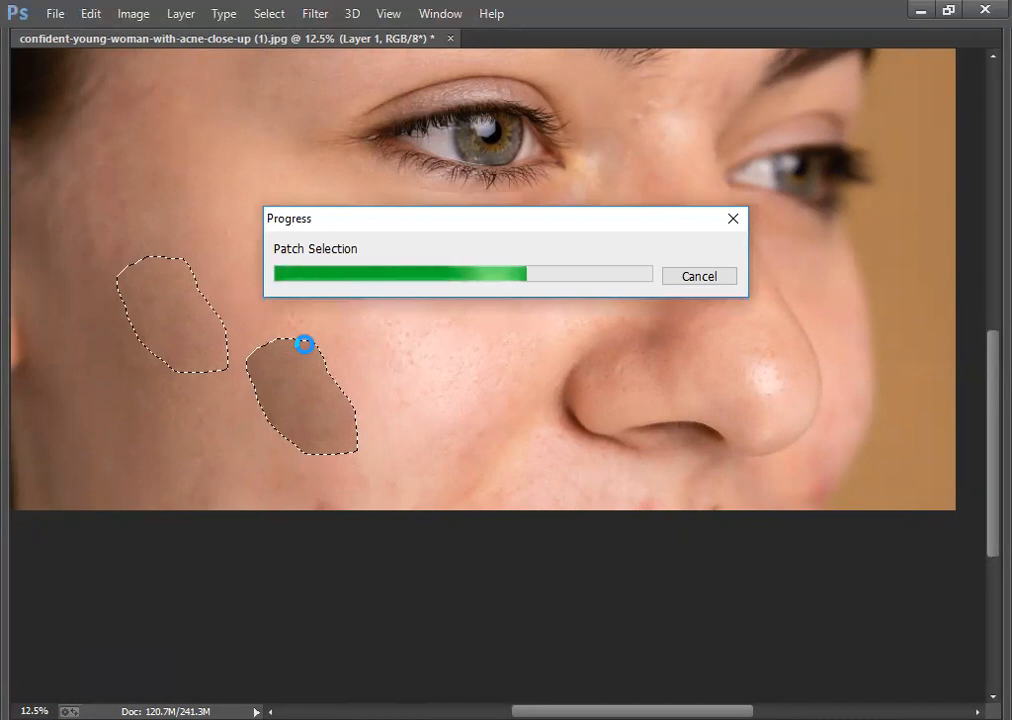
key(ctrl+d)
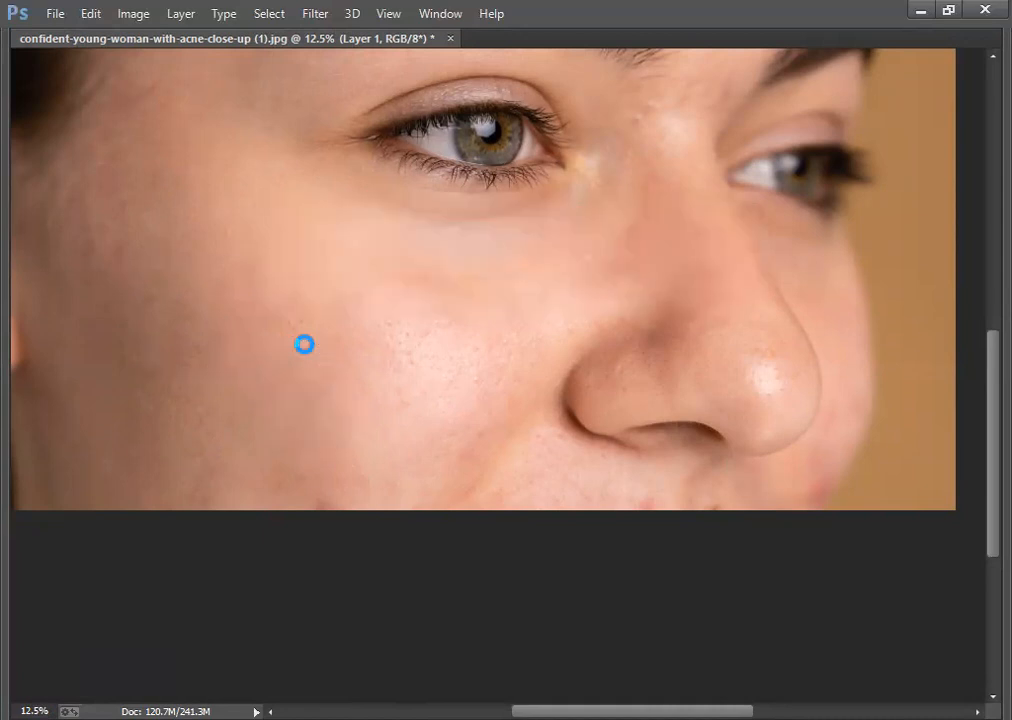
mouse_move(271, 271)
mouse_down()
mouse_move(268, 323)
mouse_move(296, 343)
mouse_move(305, 323)
mouse_move(296, 281)
mouse_move(272, 271)
mouse_move(278, 297)
mouse_move(224, 280)
mouse_up()
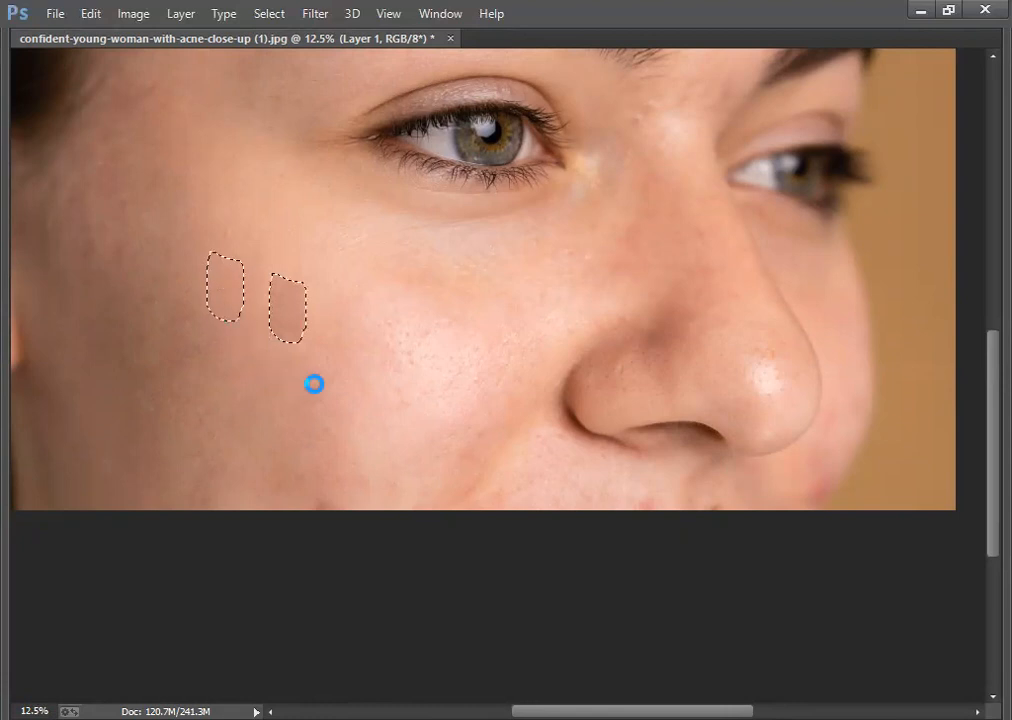
key(ctrl+d)
Step: Patch the small uneven area near the tip of the nose with smoother skin from just above it, then deselect
scroll(289, 338, up, 5)
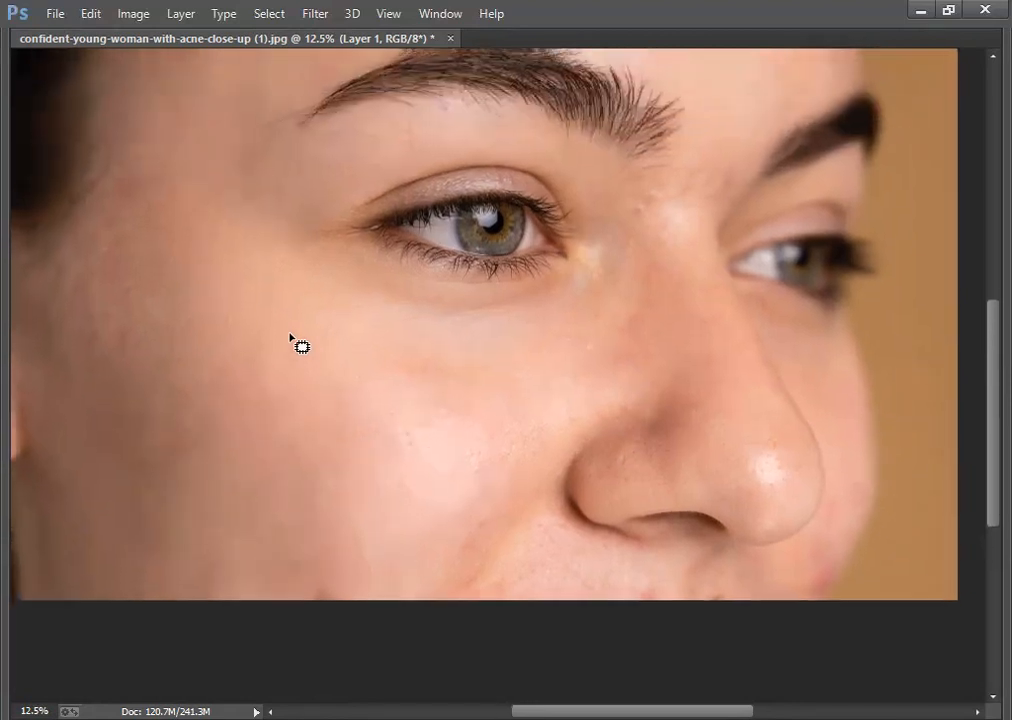
scroll(289, 338, left, 2)
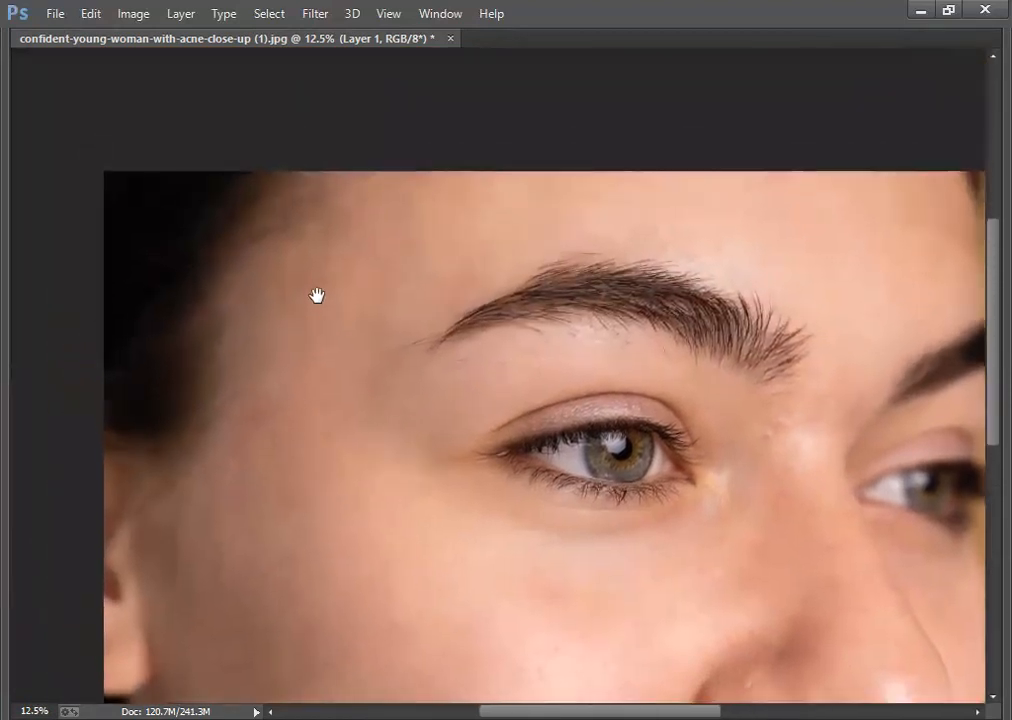
scroll(317, 295, down, 1)
scroll(317, 295, right, 1)
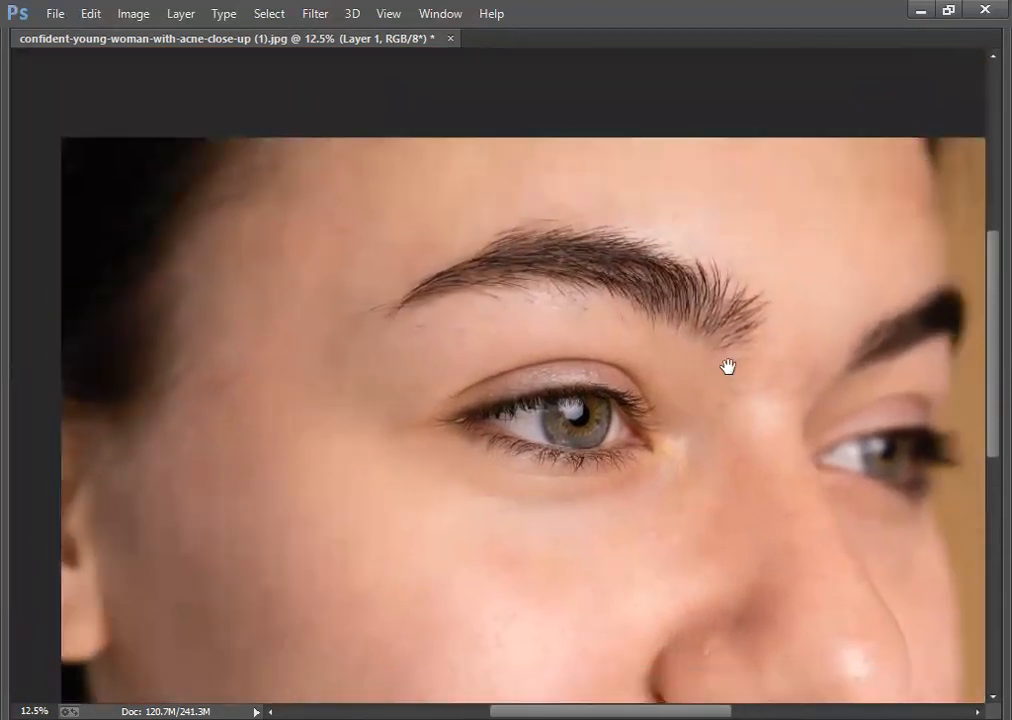
scroll(728, 367, down, 10)
scroll(728, 367, right, 6)
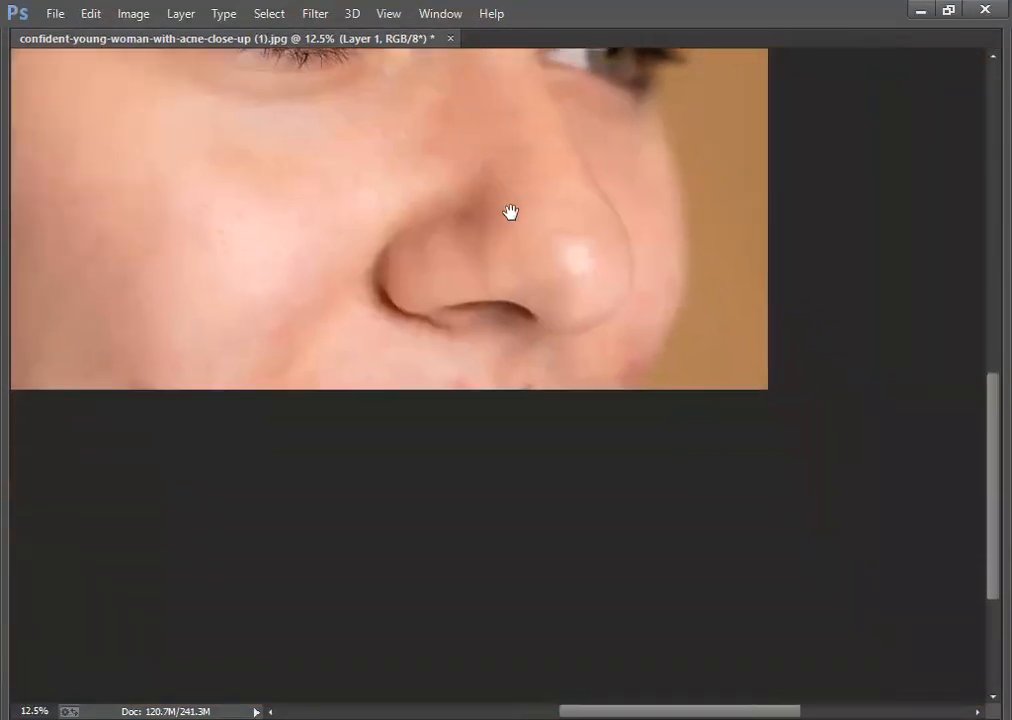
drag(510, 212, 531, 201)
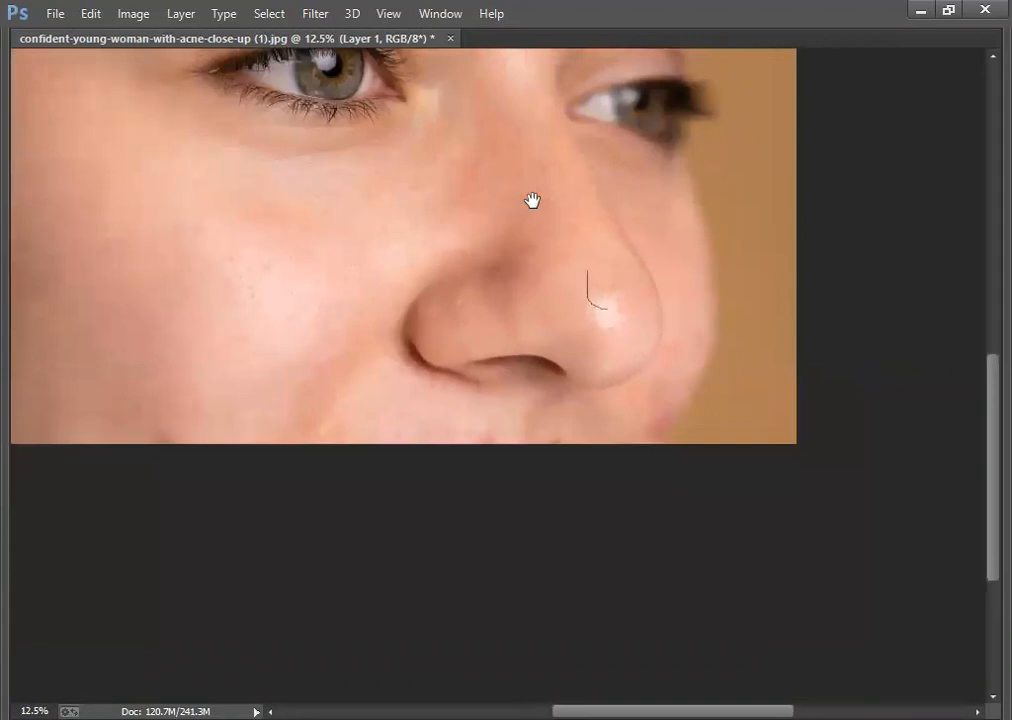
drag(604, 287, 580, 240)
click(267, 255)
drag(283, 237, 332, 427)
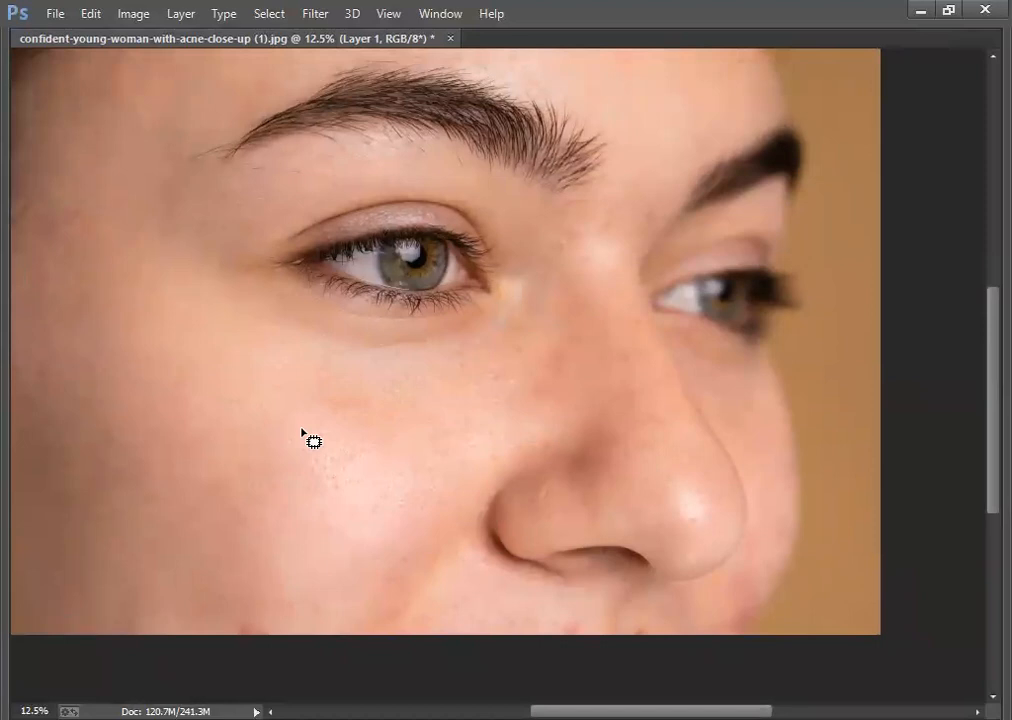
key(Tab)
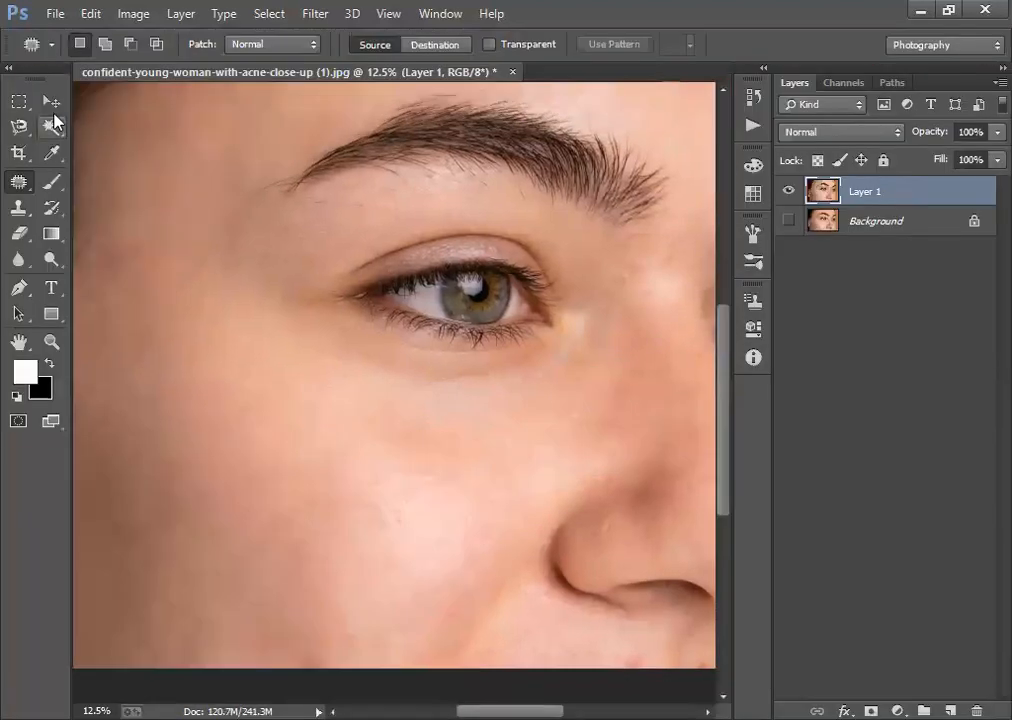
Step: Add a Brightness/Contrast adjustment layer above the retouched layer with Brightness -7 and Contrast -6
click(52, 103)
key(space)
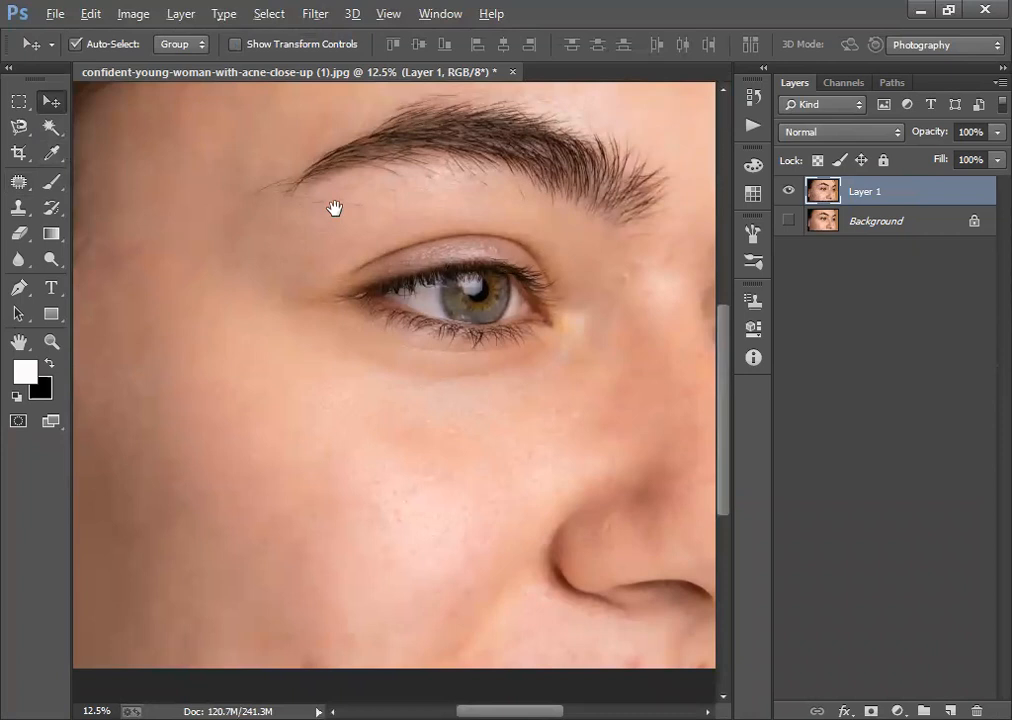
key(ctrl+minus)
drag(334, 208, 284, 202)
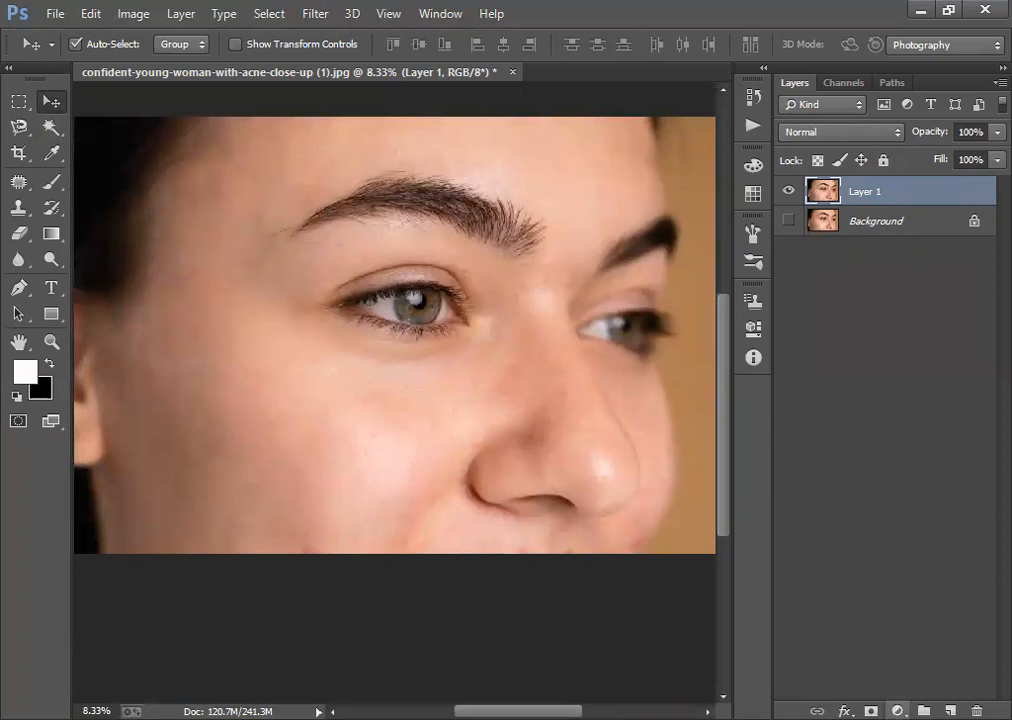
click(897, 711)
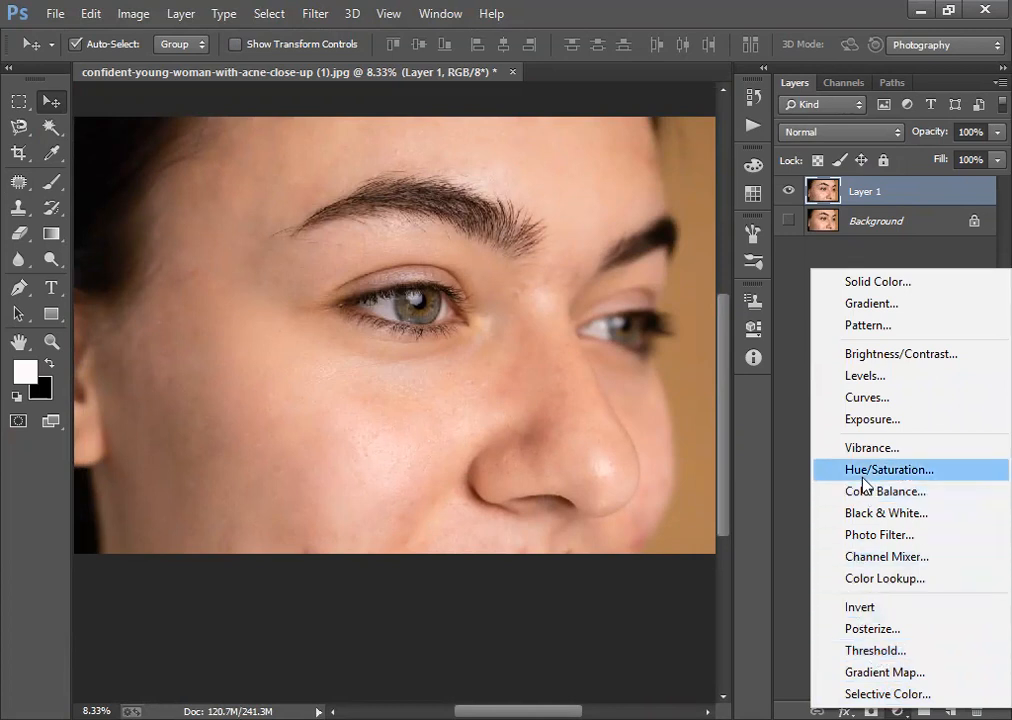
click(879, 362)
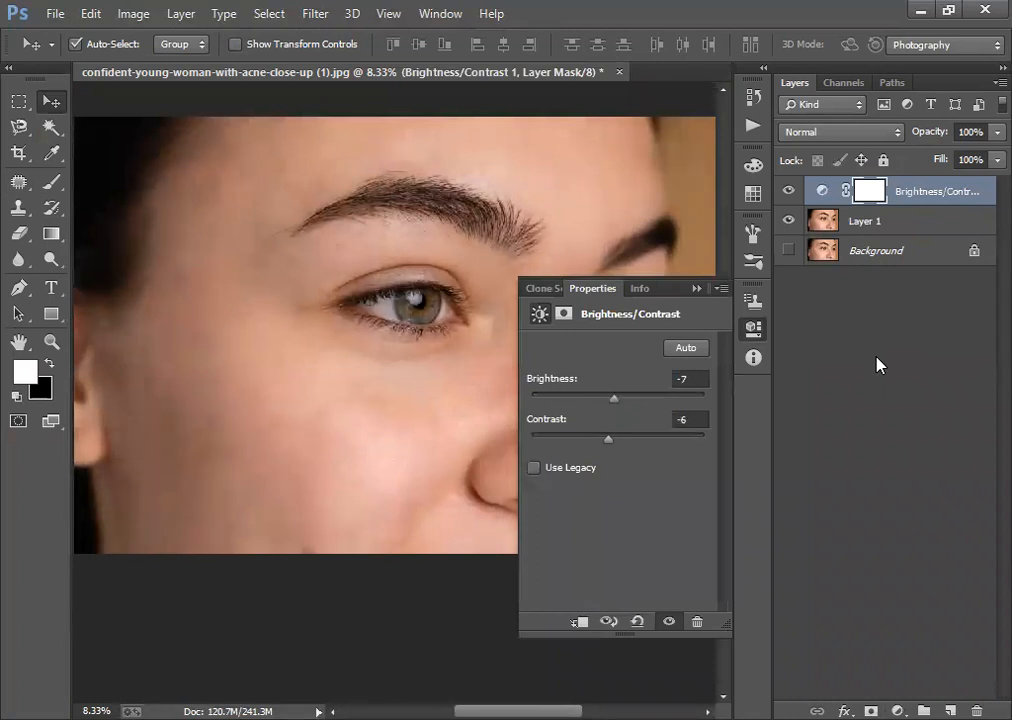
click(695, 289)
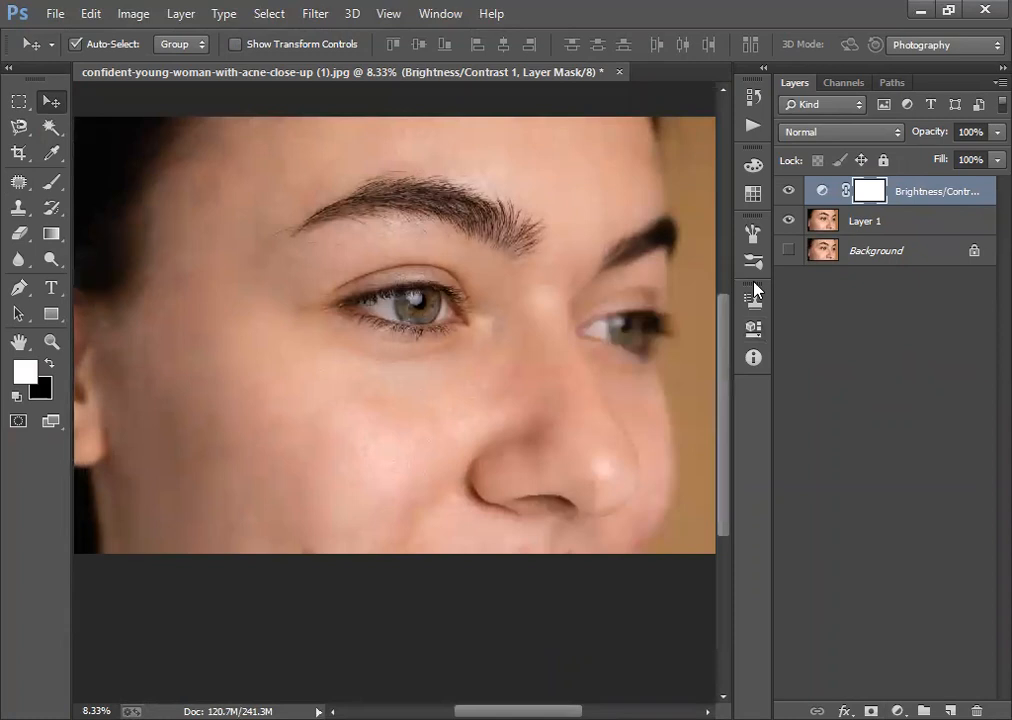
Step: Add a Hue/Saturation adjustment layer directly above Layer 1 and set the master Saturation to -9
click(908, 222)
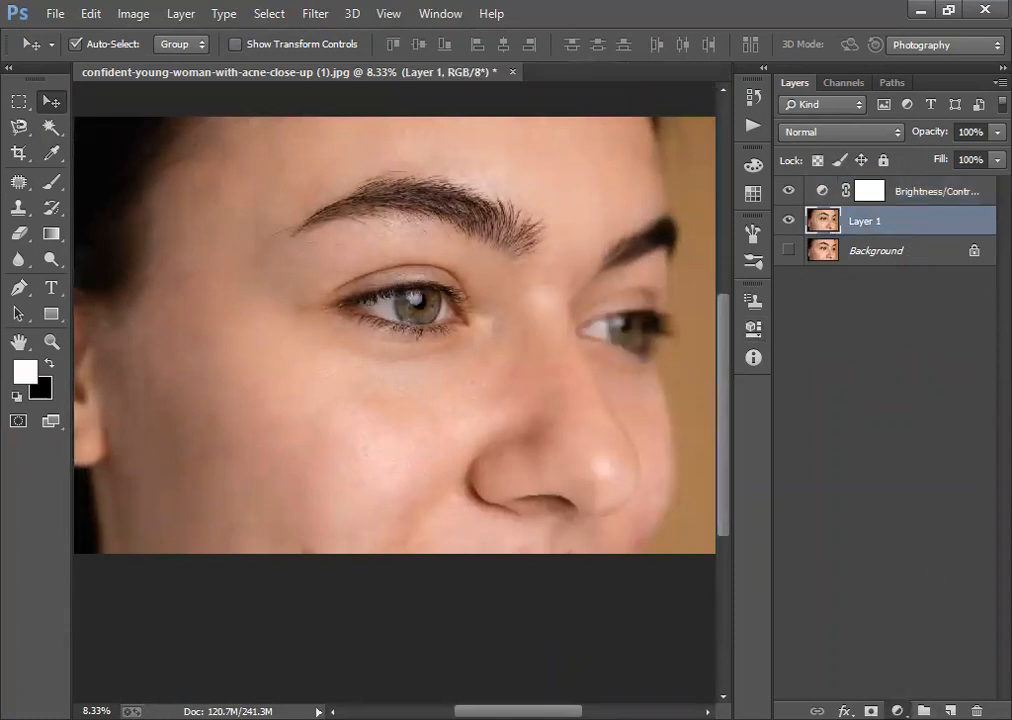
click(897, 711)
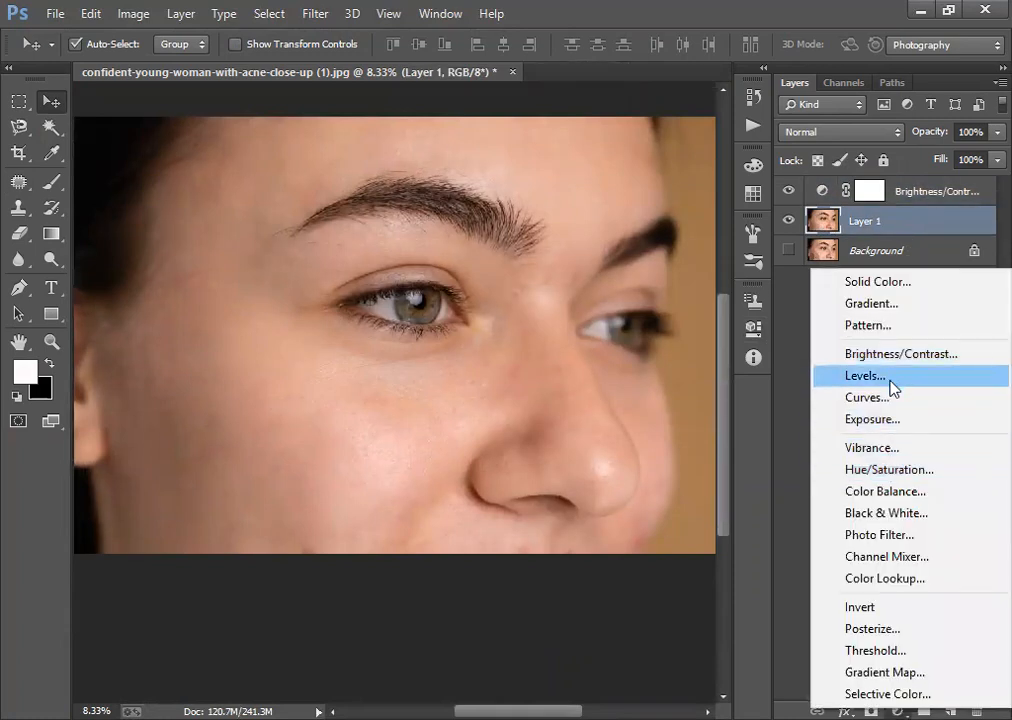
click(897, 470)
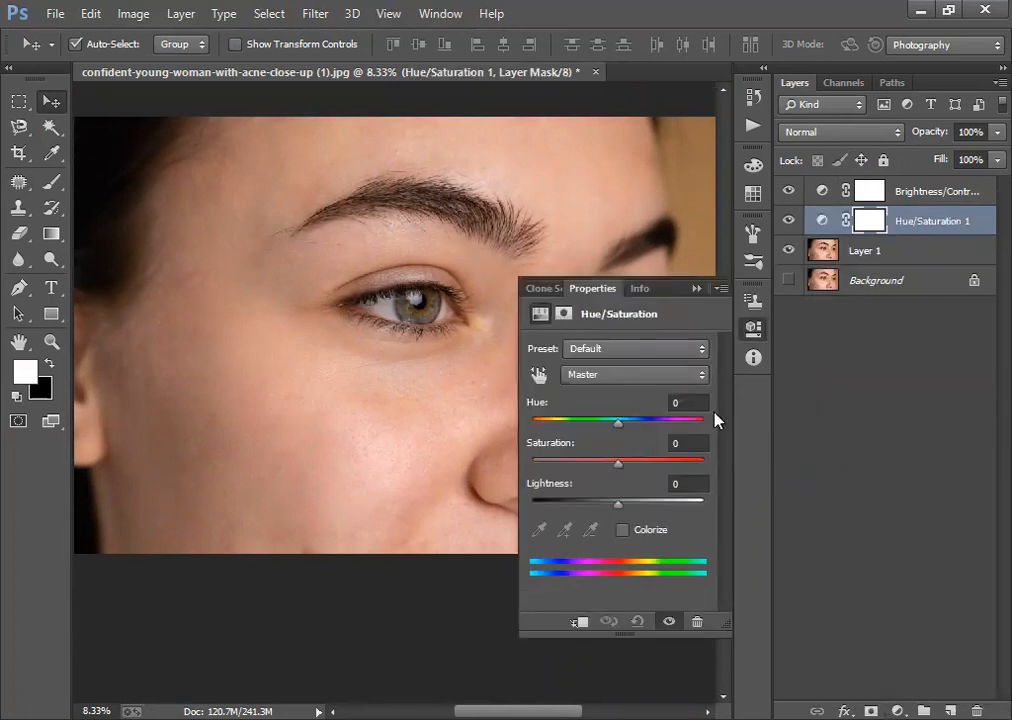
key(Down)
key(Down)
key(Down)
key(Down)
key(Down)
key(Down)
key(Down)
key(Down)
key(Down)
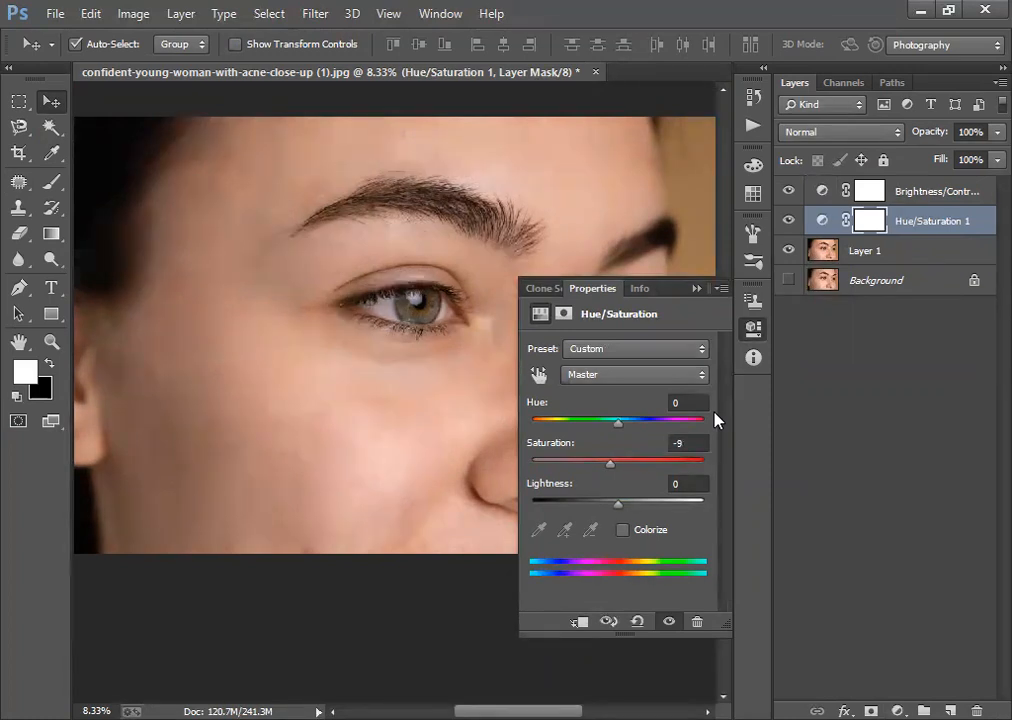
click(697, 288)
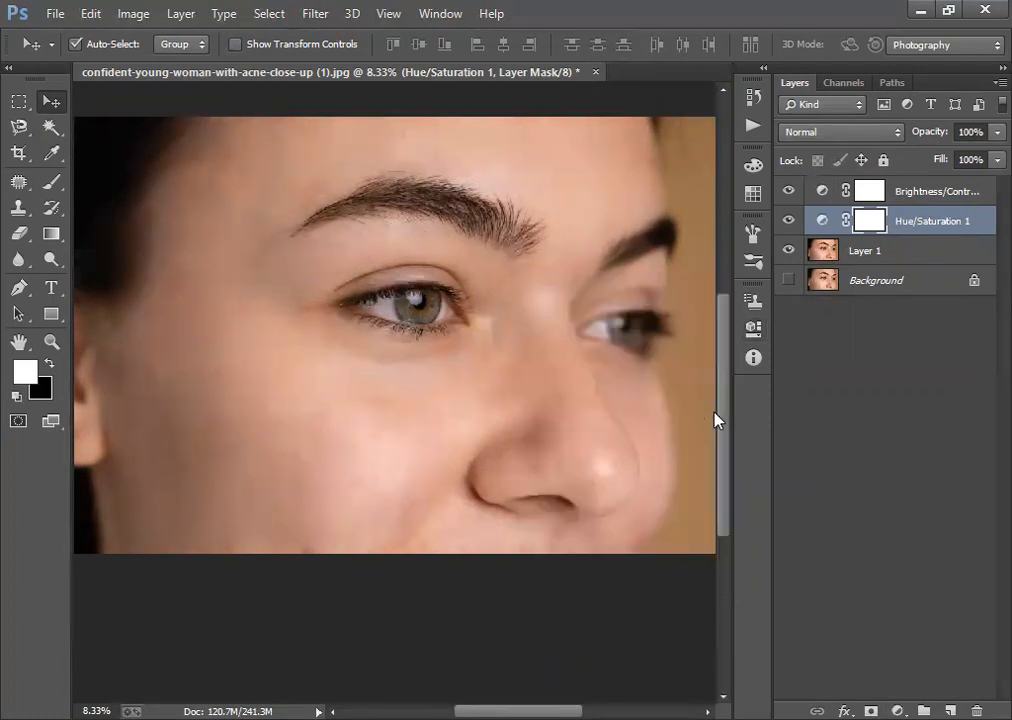
Step: Add a Levels adjustment layer directly above Layer 1 with the RGB black input at 3 and the white input at 248
click(896, 256)
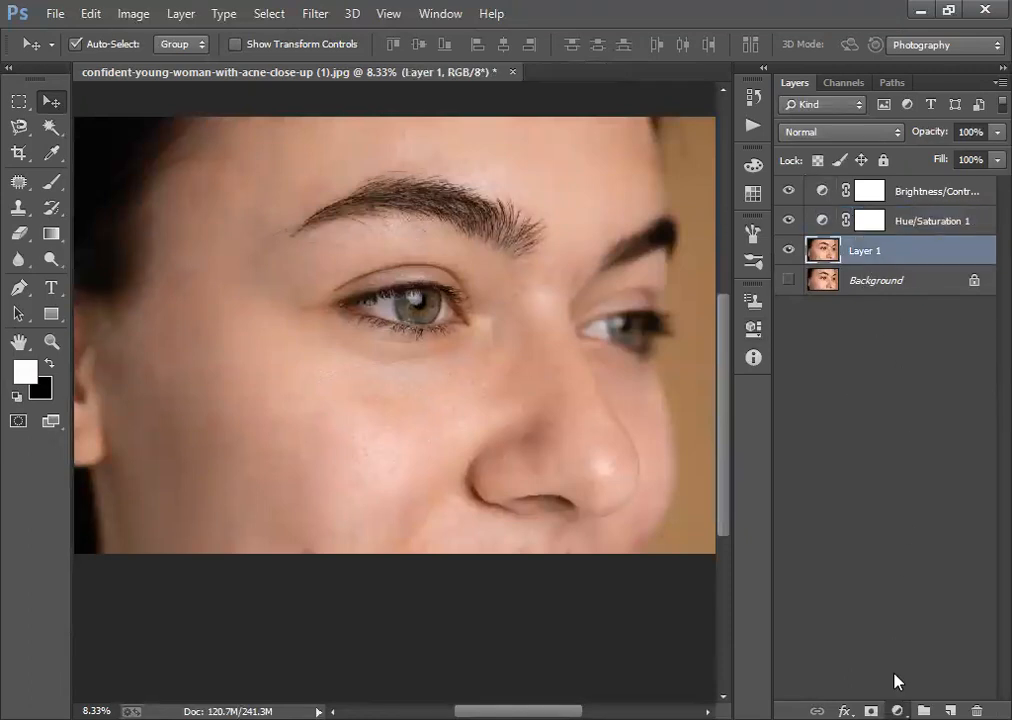
click(897, 710)
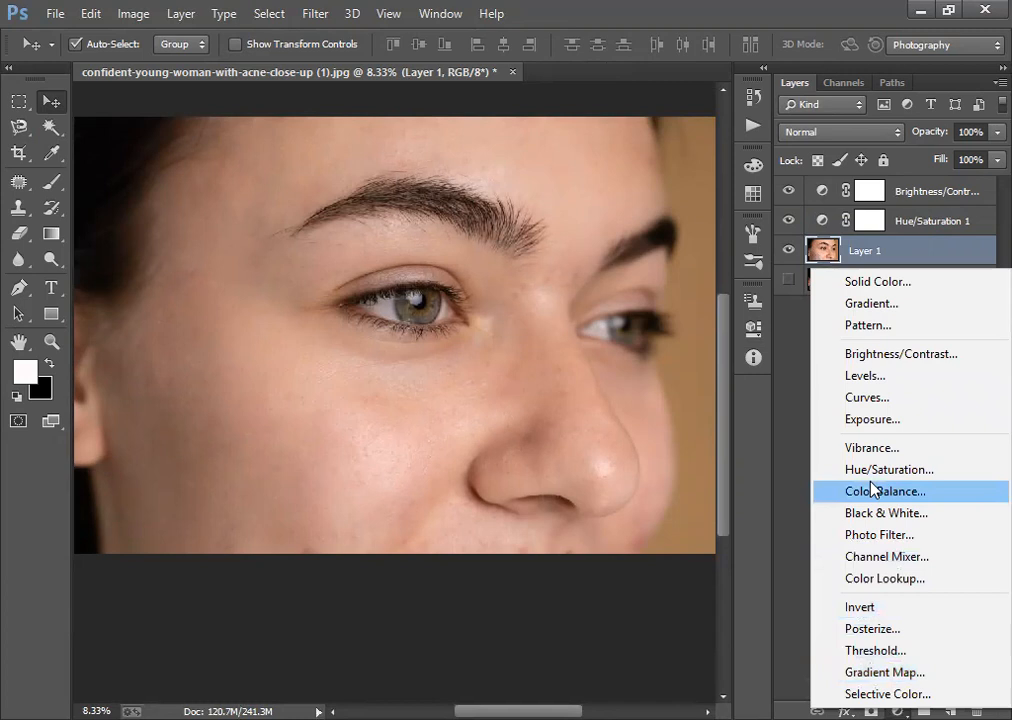
click(890, 380)
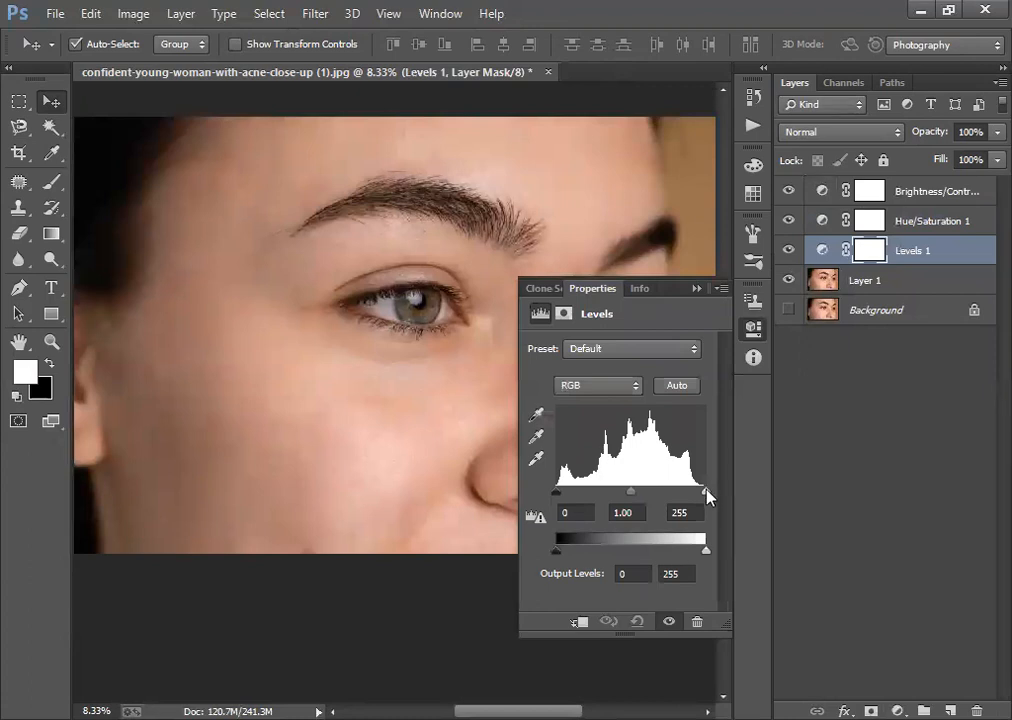
drag(707, 495, 703, 495)
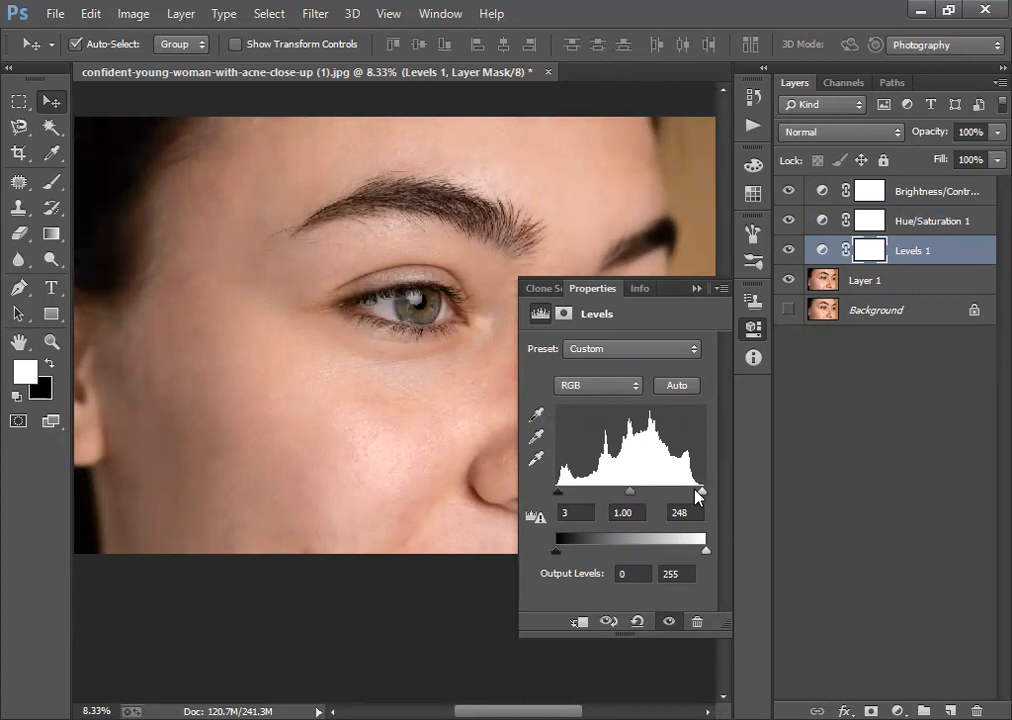
click(697, 288)
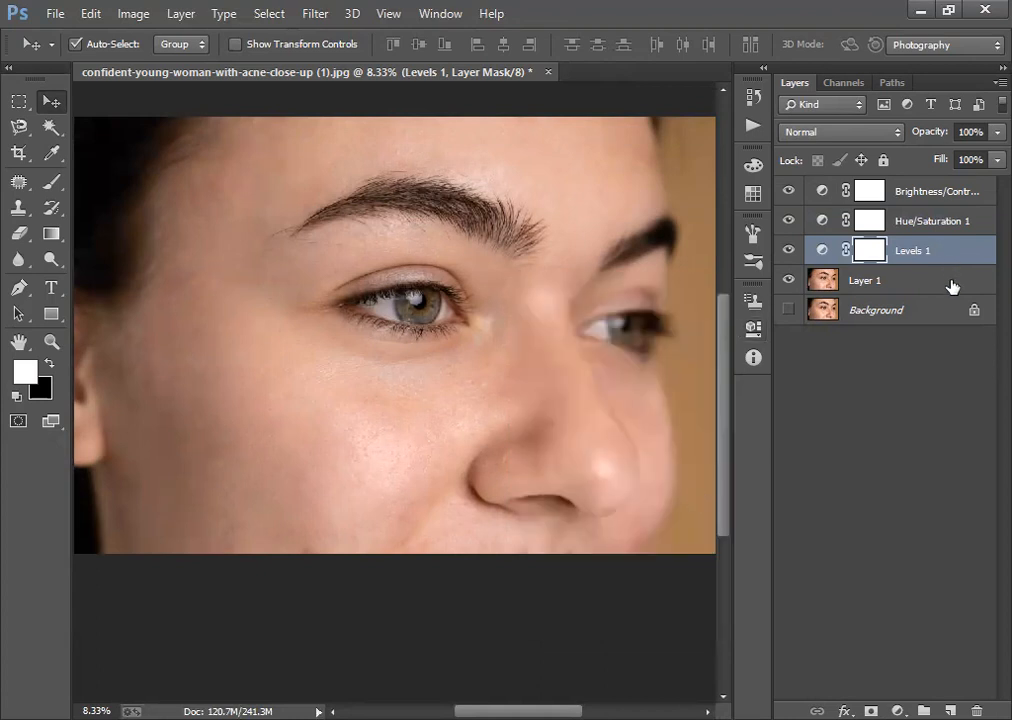
Step: Add a Curves adjustment layer directly above Layer 1 with RGB curve points at inputs 190 and 51, then deselect all layers
click(950, 283)
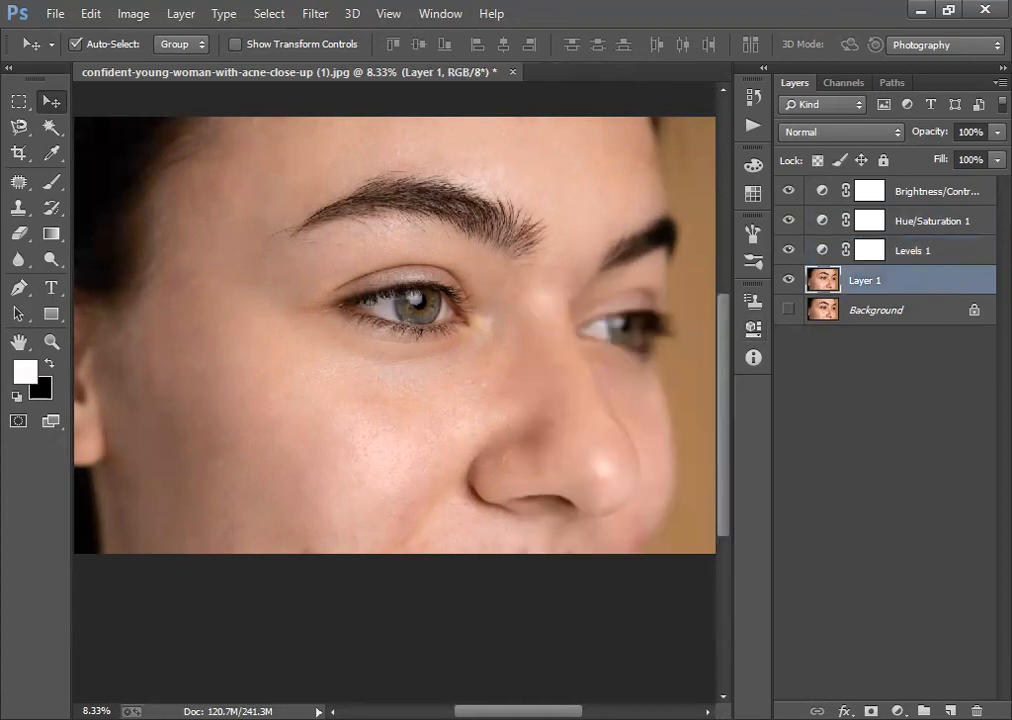
click(897, 711)
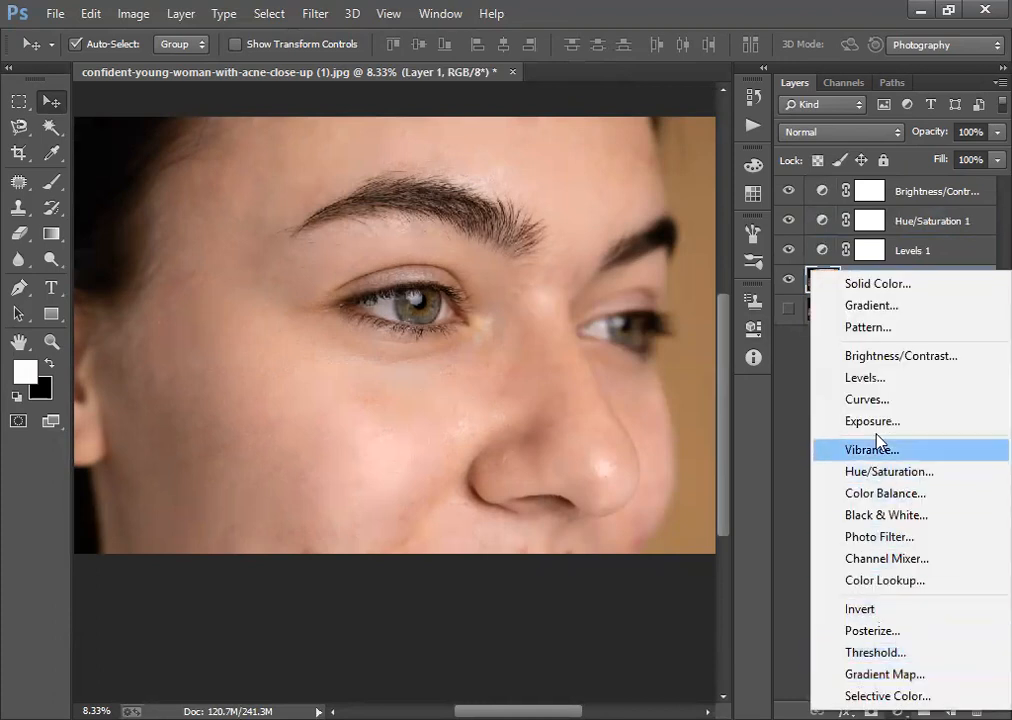
click(888, 400)
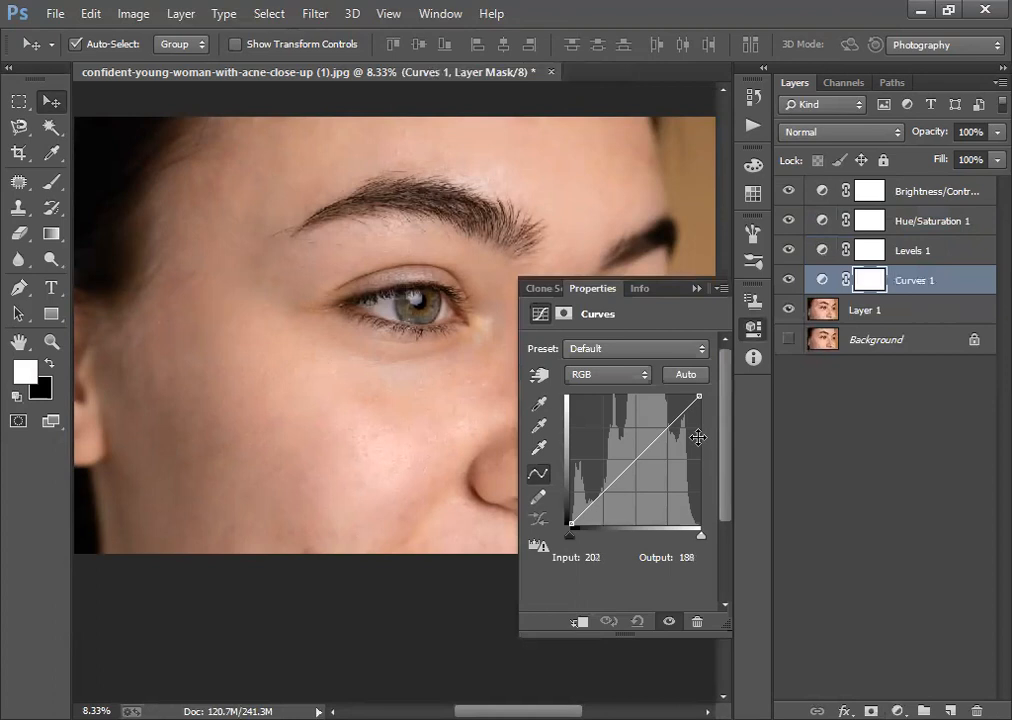
click(698, 437)
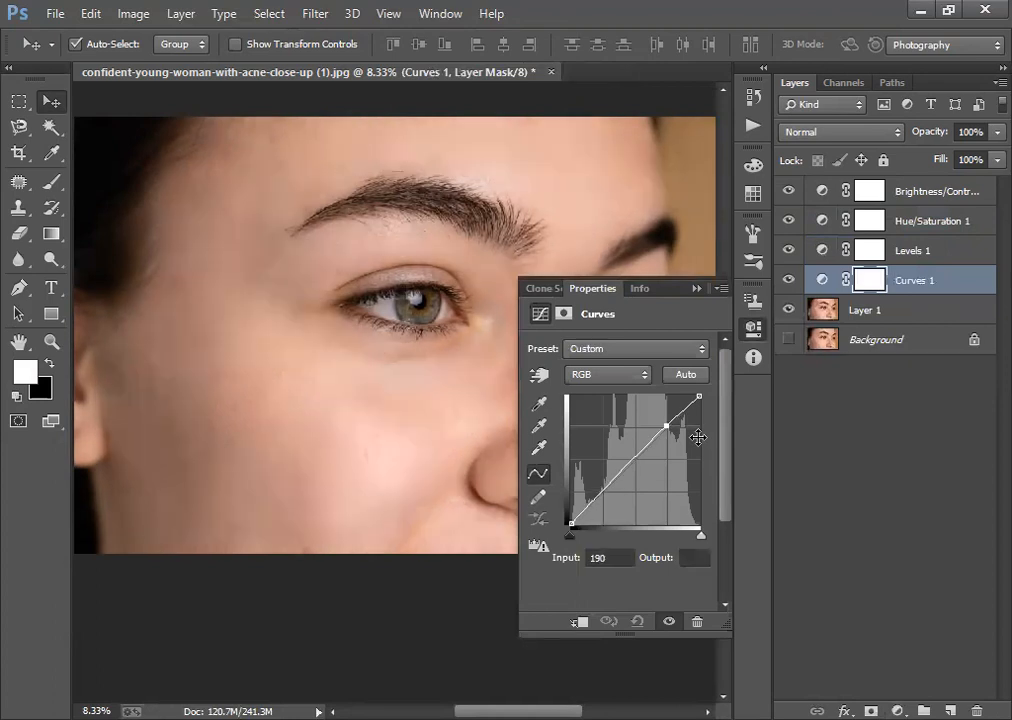
click(596, 497)
drag(596, 497, 597, 498)
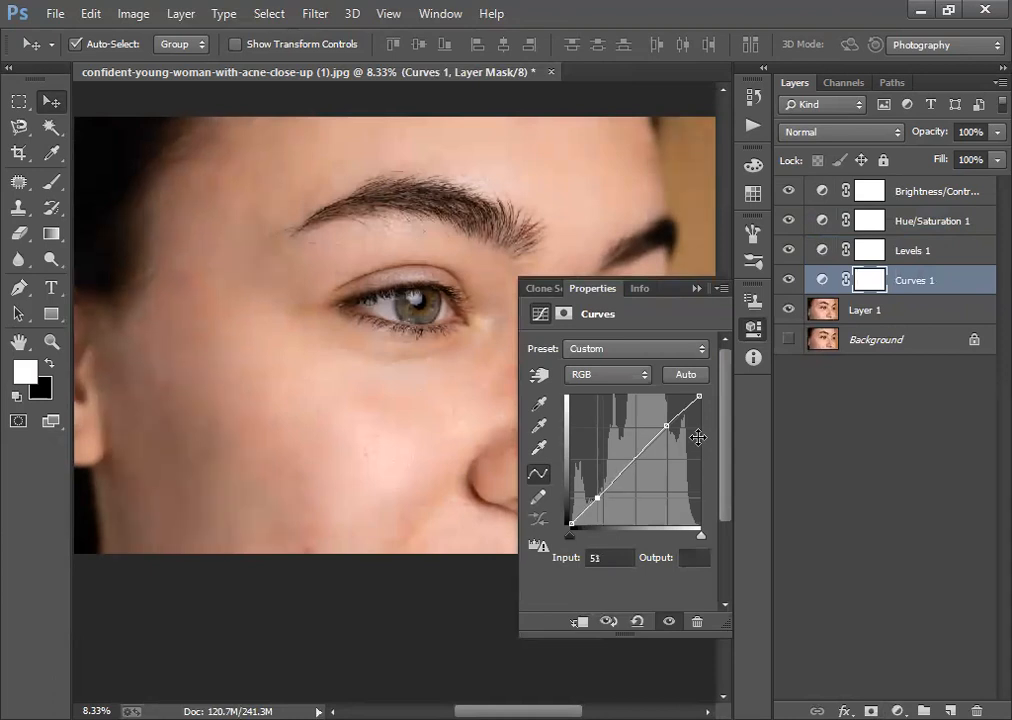
click(697, 290)
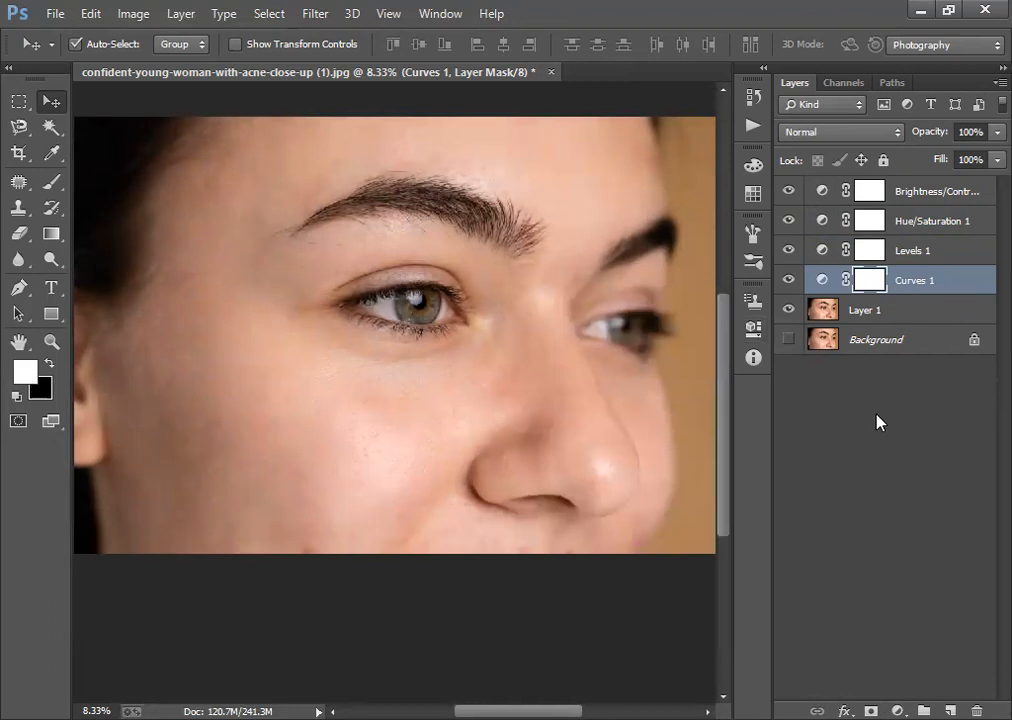
click(872, 454)
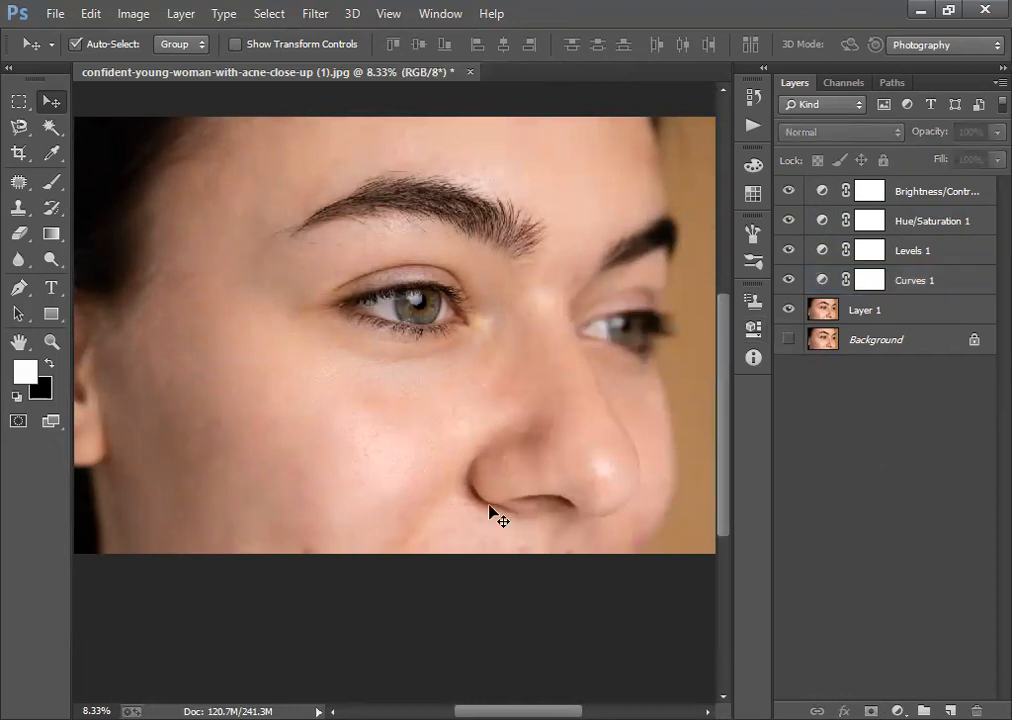
Step: Examine the retouched skin on the cheek, around the eyes and on the nose up close without the interface panels
key(ctrl+plus)
scroll(489, 513, left, 3)
scroll(489, 513, up, 2)
scroll(489, 513, down, 1)
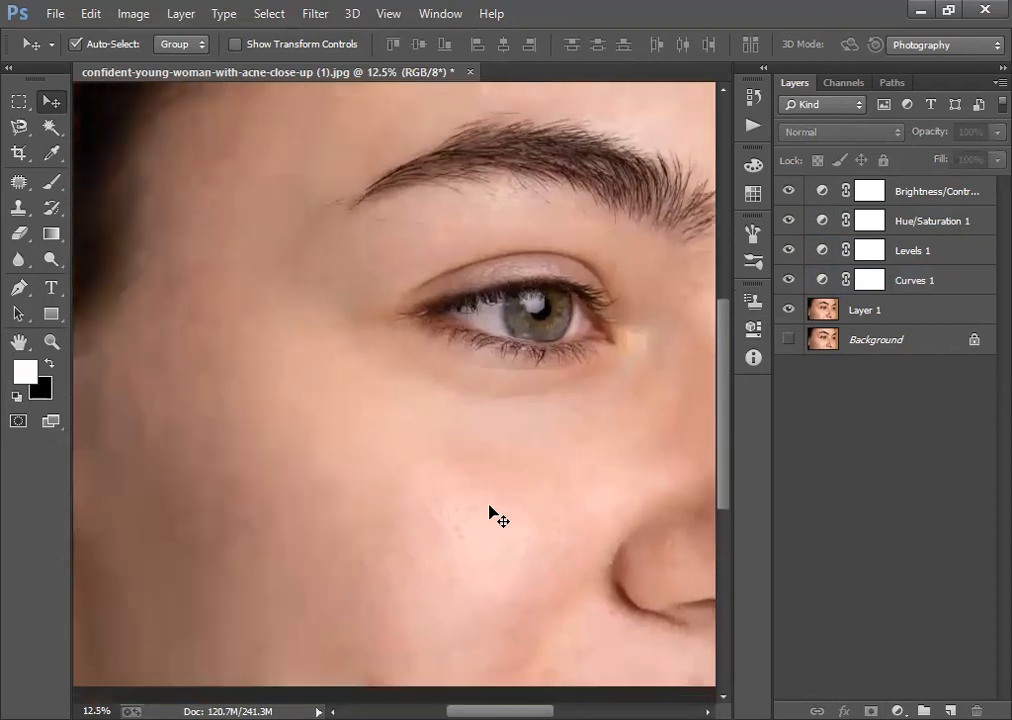
key(Tab)
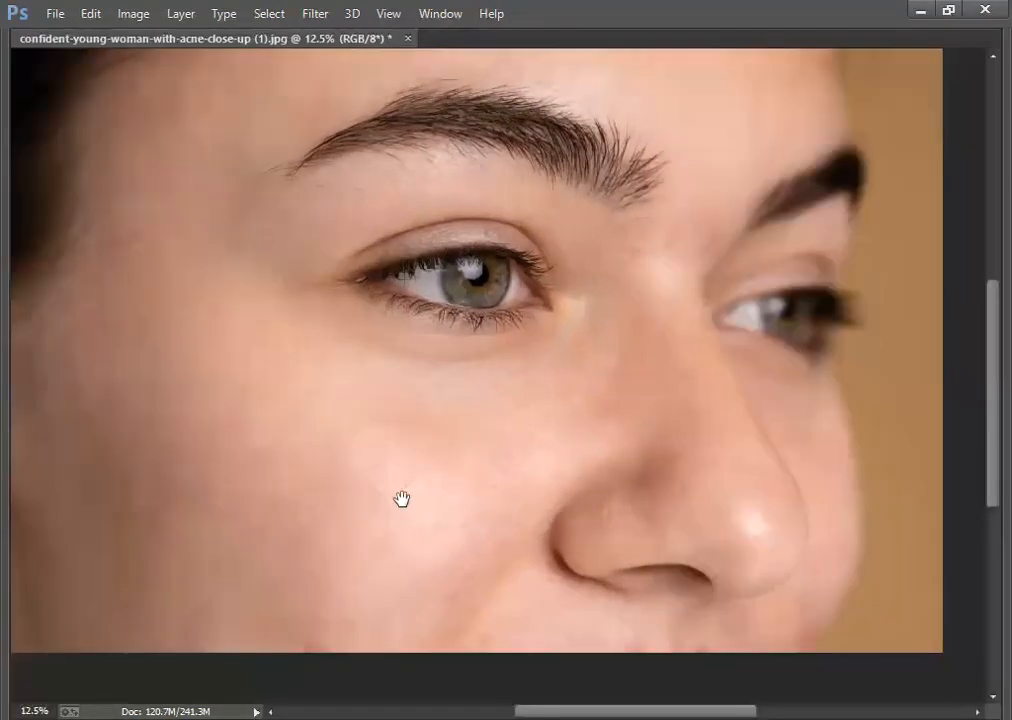
scroll(405, 499, left, 3)
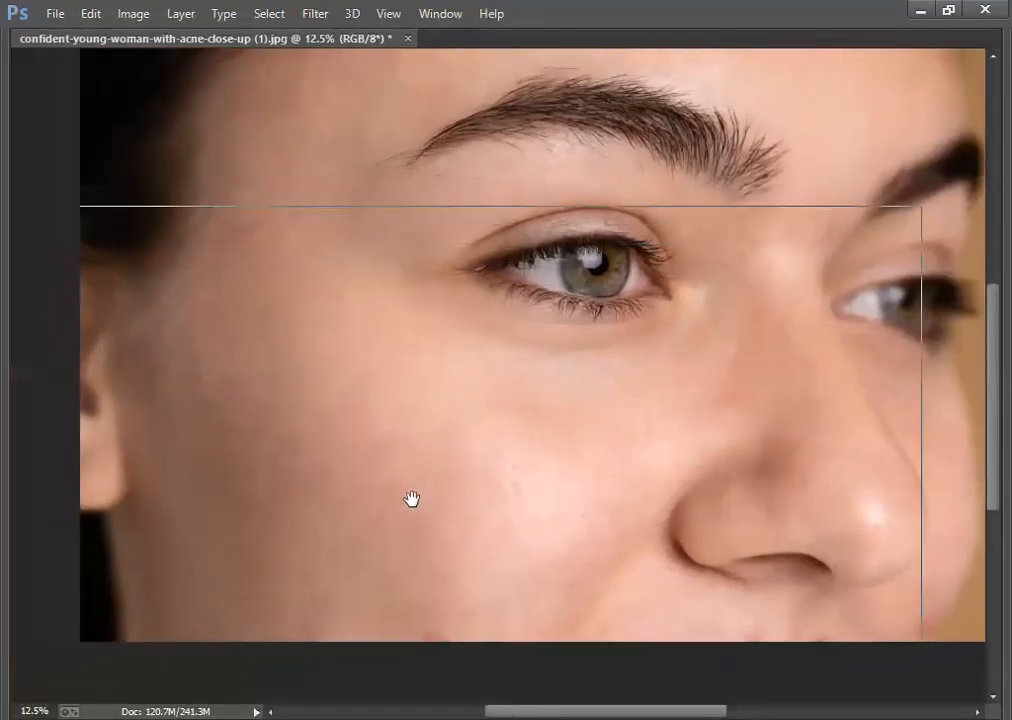
key(ctrl+plus)
scroll(412, 499, down, 3)
scroll(412, 499, left, 2)
scroll(412, 499, up, 2)
scroll(412, 499, right, 1)
scroll(645, 505, up, 5)
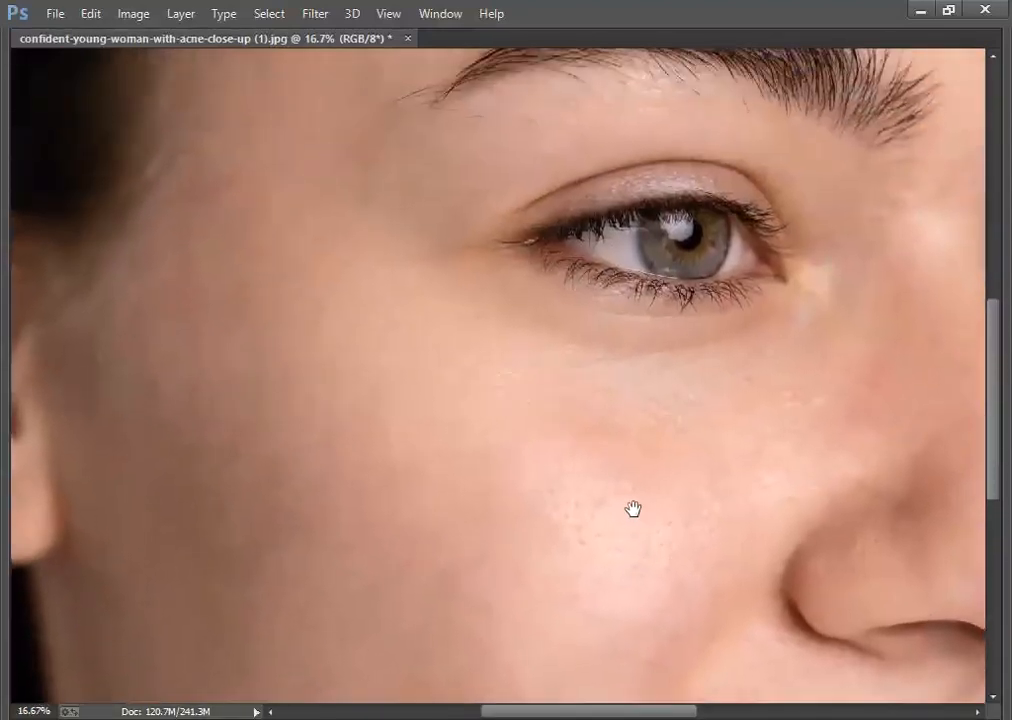
scroll(640, 508, right, 2)
scroll(633, 510, down, 6)
scroll(633, 510, right, 5)
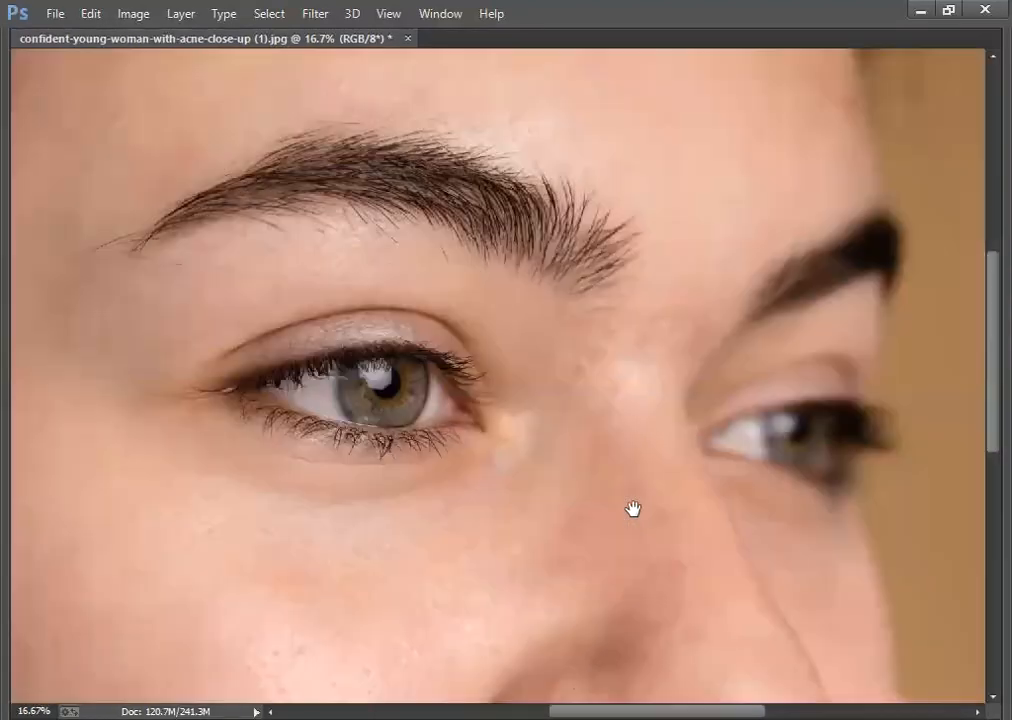
scroll(633, 510, left, 1)
scroll(633, 510, down, 1)
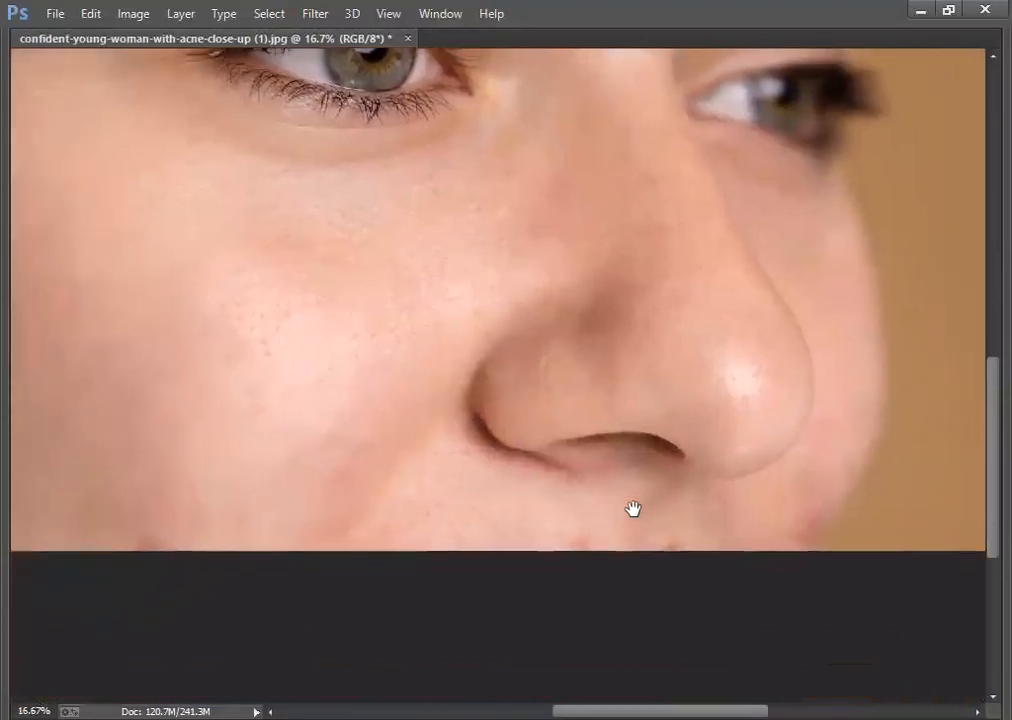
key(Tab)
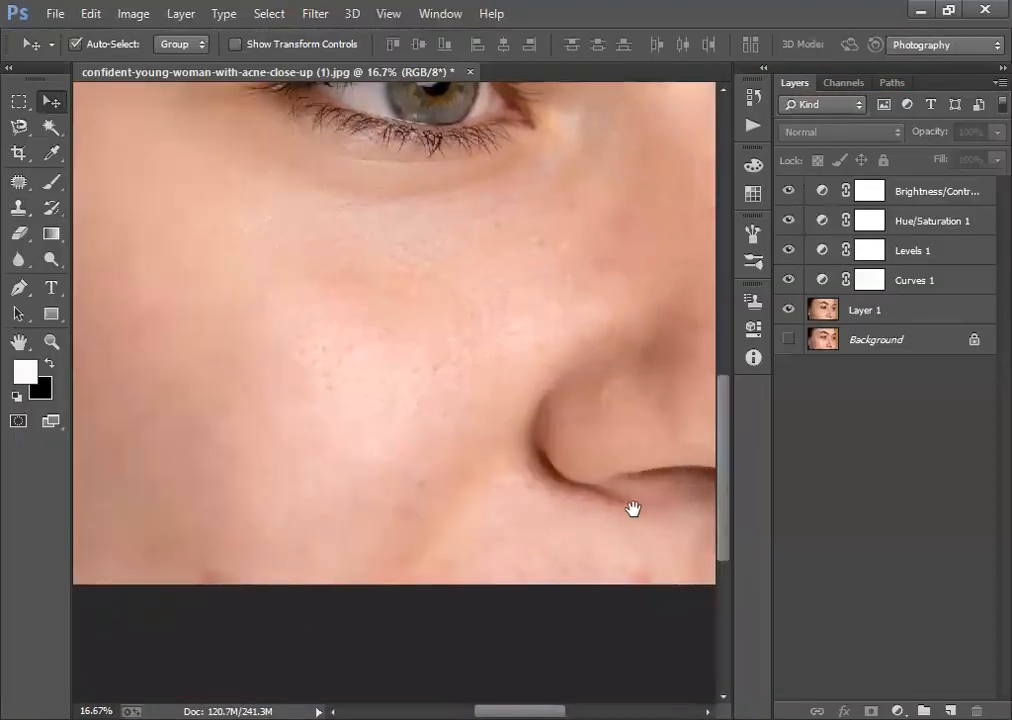
scroll(632, 509, up, 1)
scroll(632, 509, left, 1)
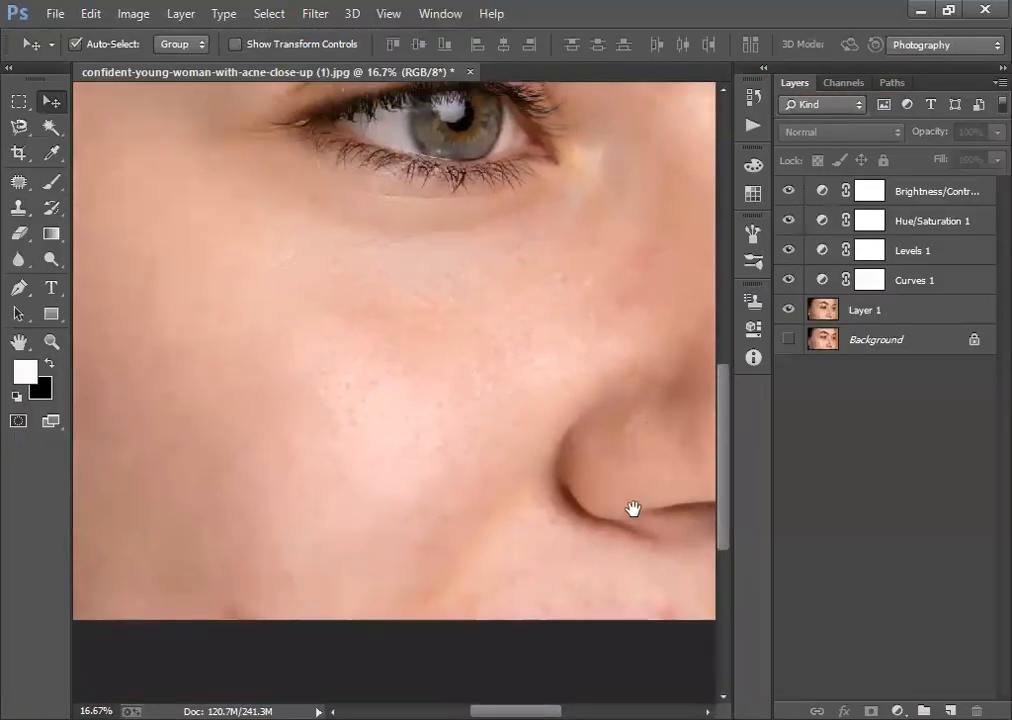
Step: Merge Layer 1 and the four adjustment layers above it into a single layer, leaving the Background separate
click(908, 309)
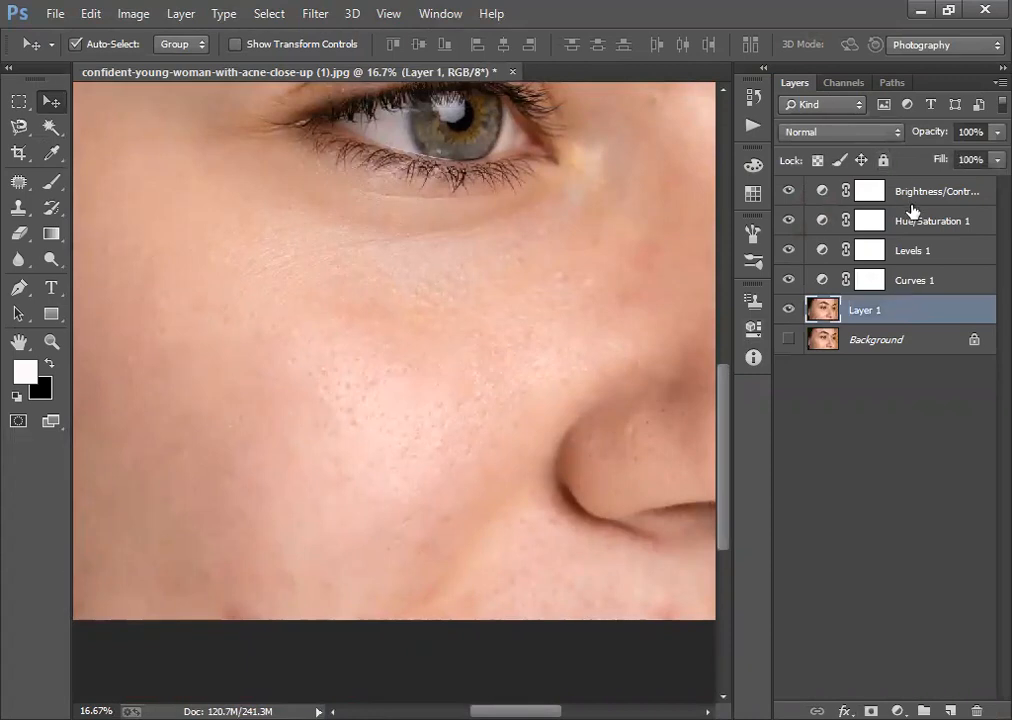
shift+click(888, 192)
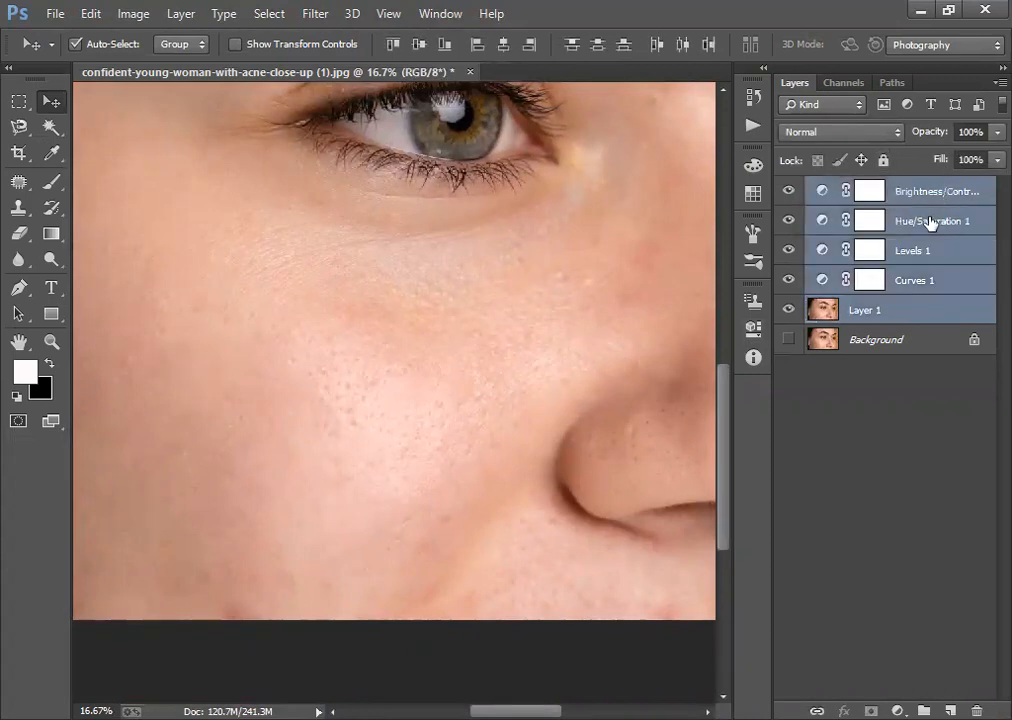
right_click(831, 266)
click(566, 567)
Step: Compare the cheek before and after retouching by hiding the merged layer over the visible Background, then showing it again
click(788, 190)
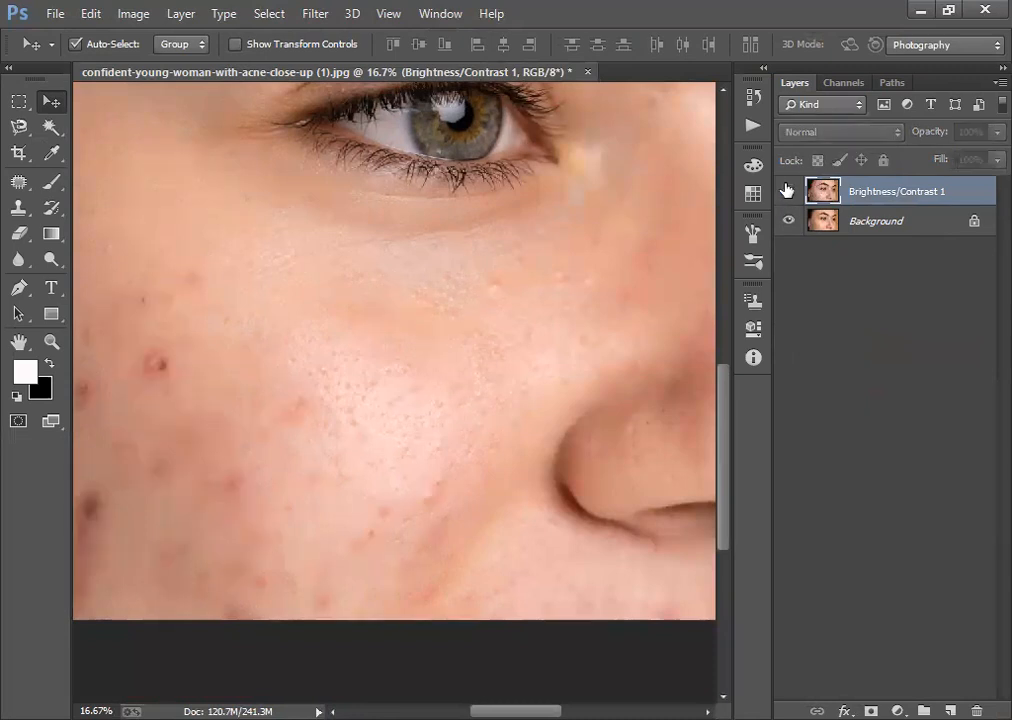
scroll(739, 253, left, 4)
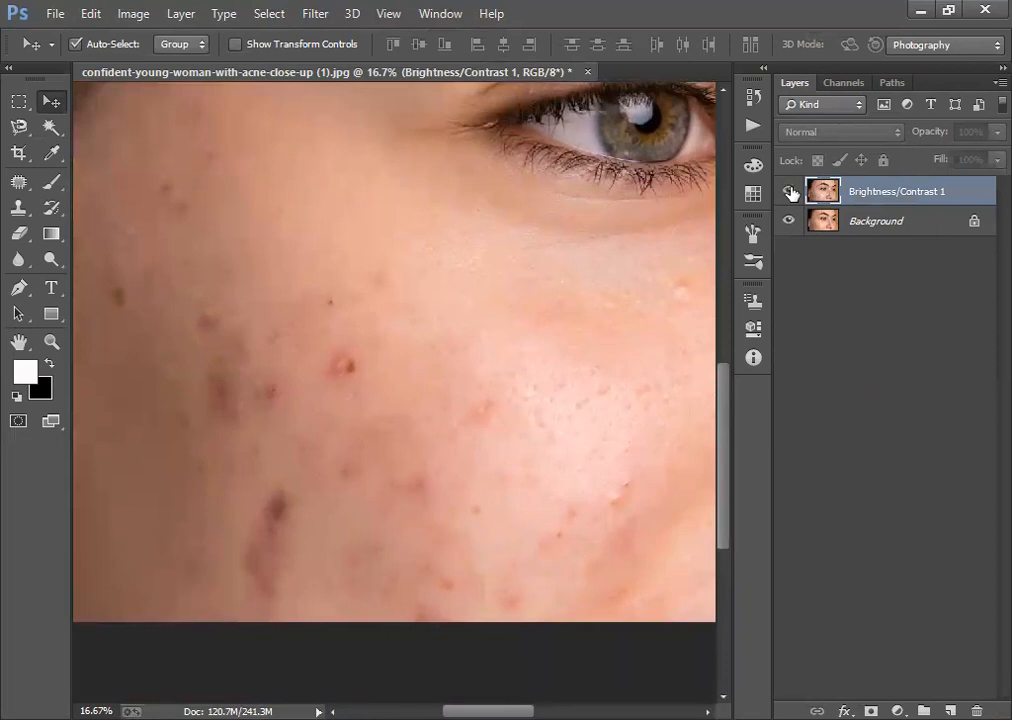
click(789, 191)
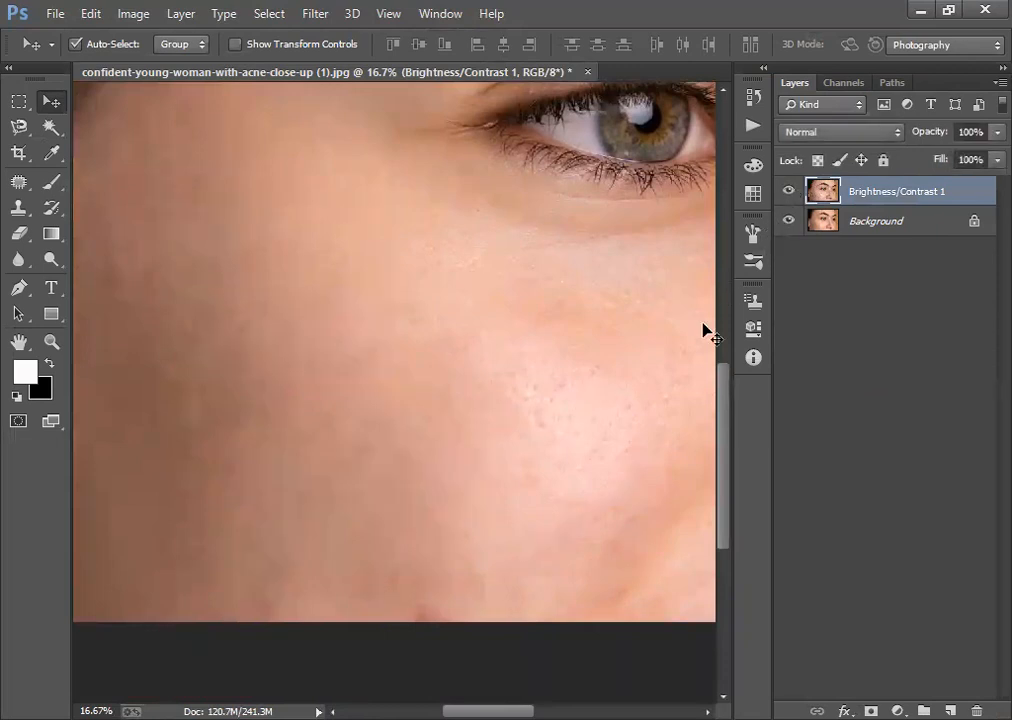
Step: Examine the retouched cheek, eye area and nose, zooming out to 8.33% to review nearly the whole portrait
scroll(704, 330, right, 1)
scroll(425, 507, up, 3)
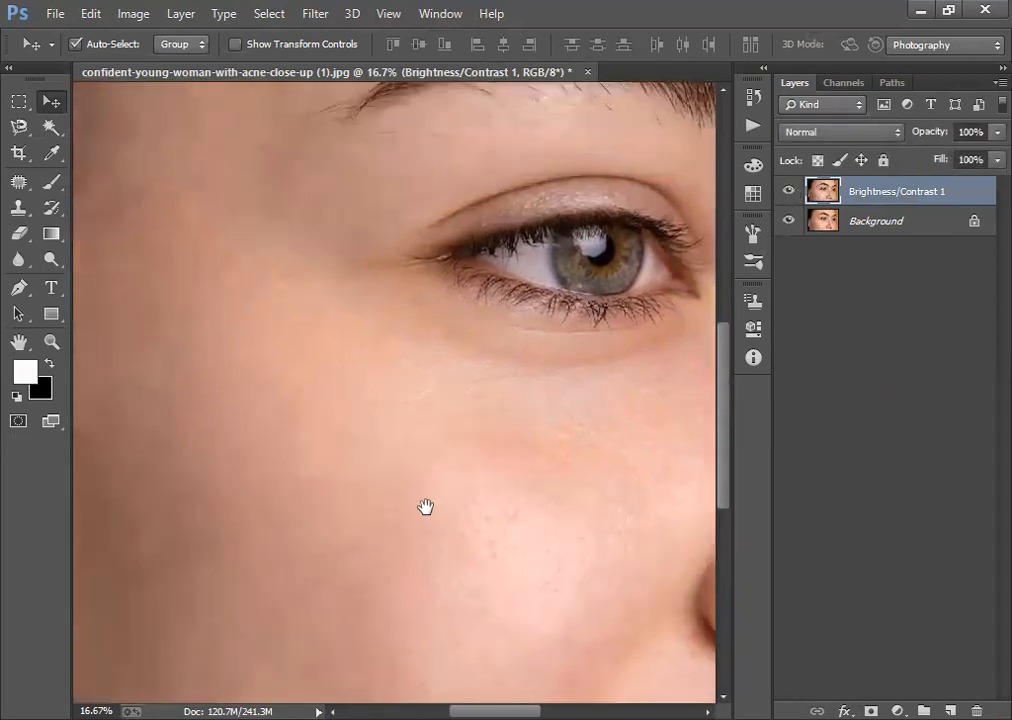
scroll(425, 507, down, 2)
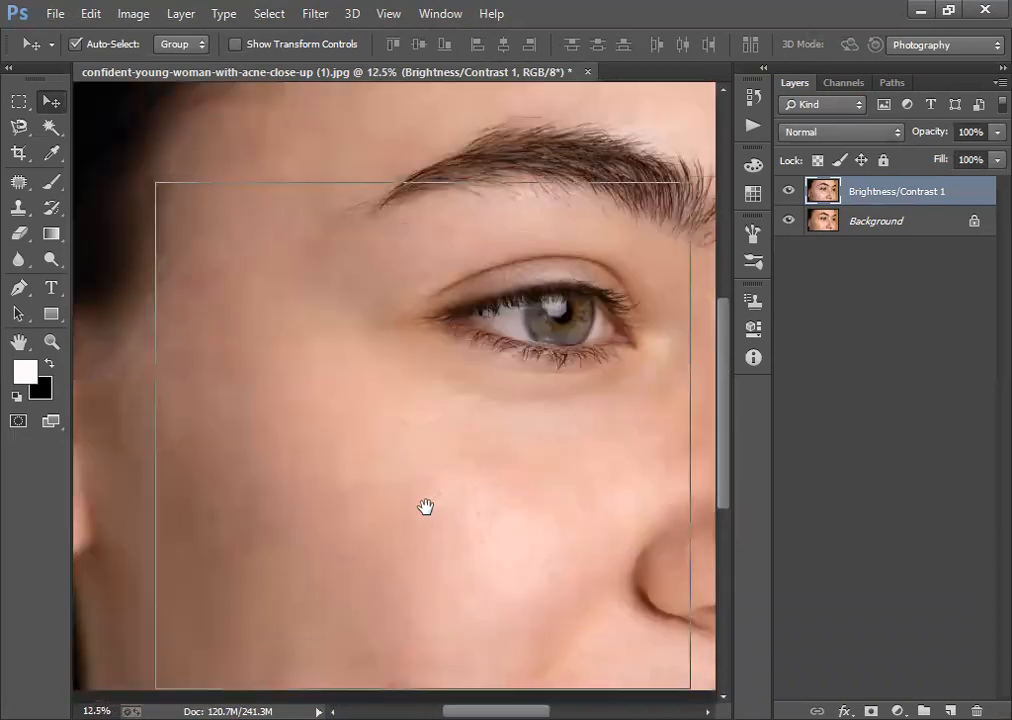
scroll(425, 507, right, 2)
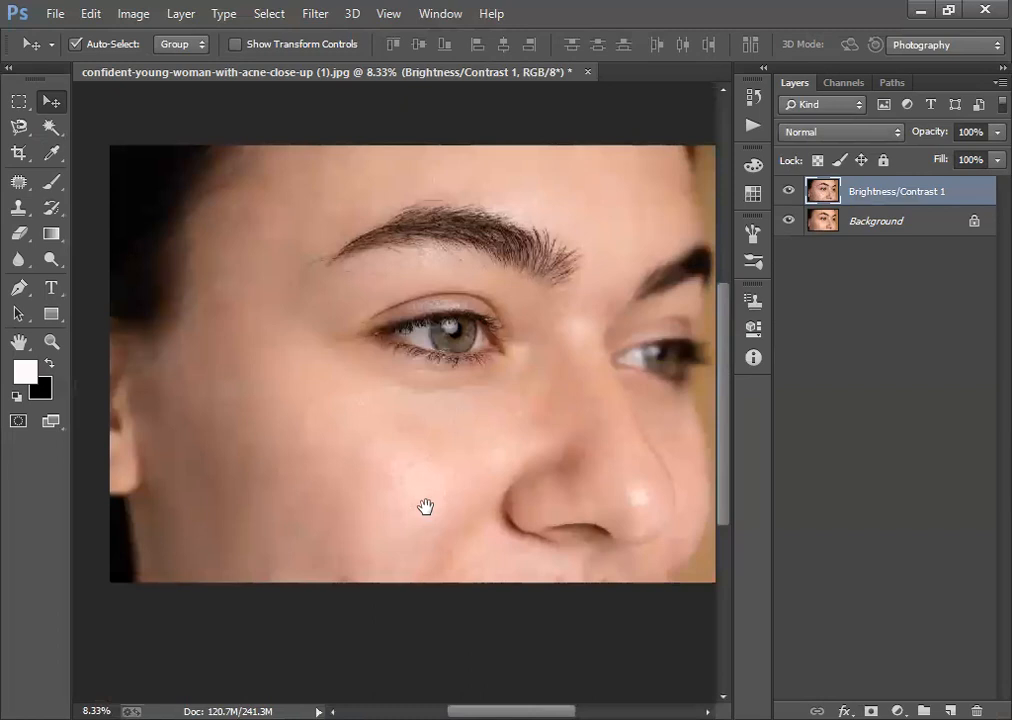
scroll(425, 507, right, 1)
scroll(425, 507, right, 1)
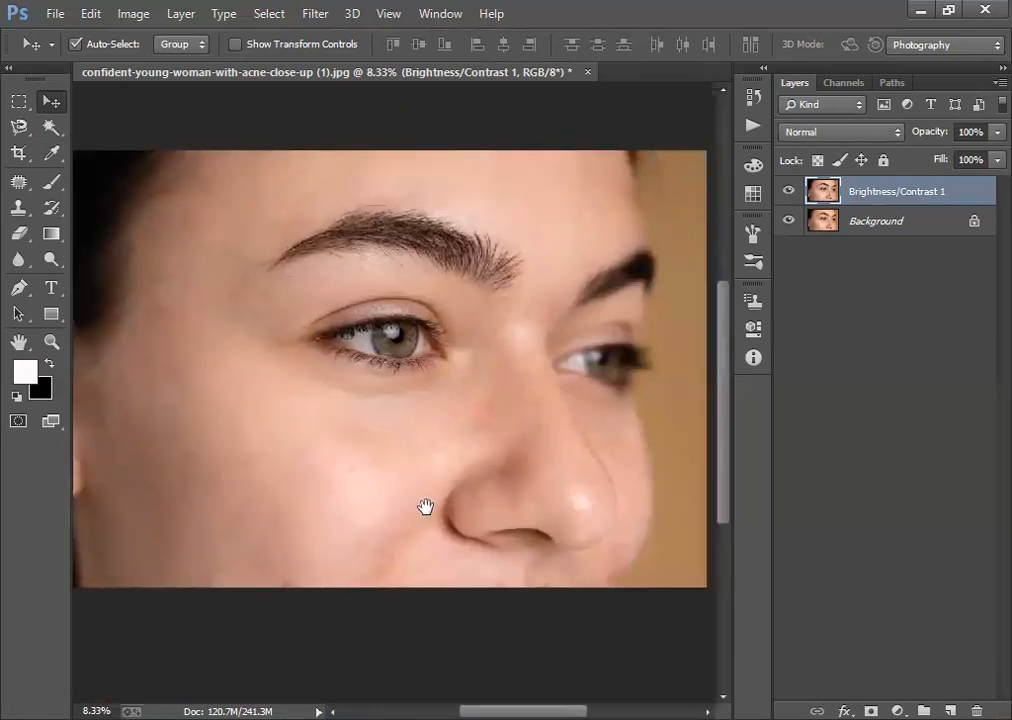
scroll(425, 507, left, 1)
scroll(425, 507, up, 1)
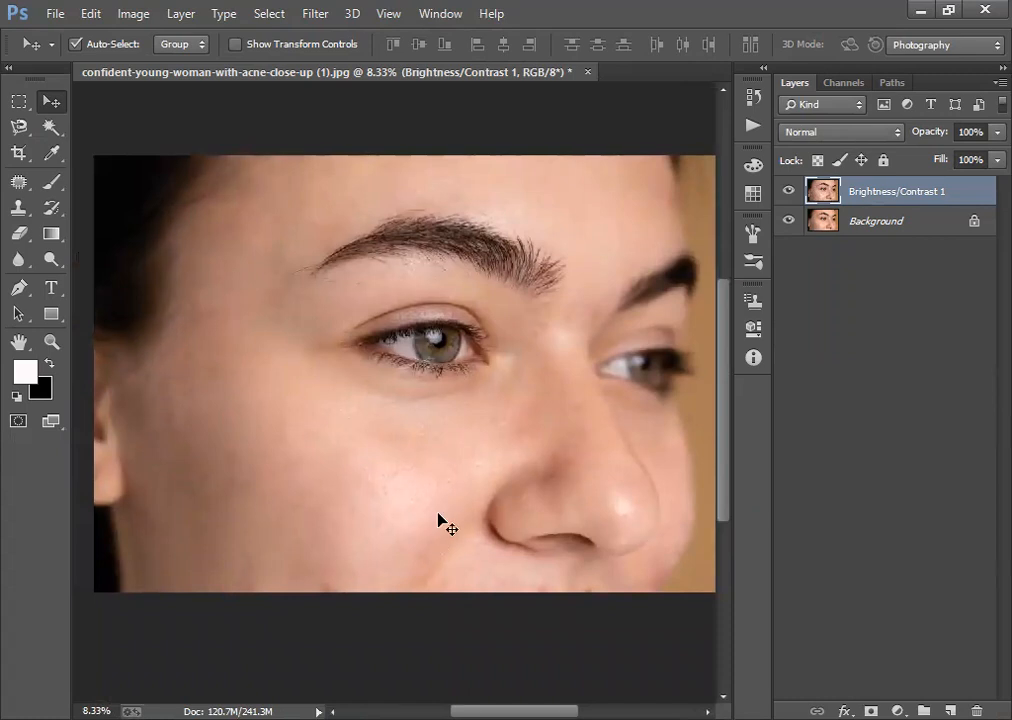
click(14, 187)
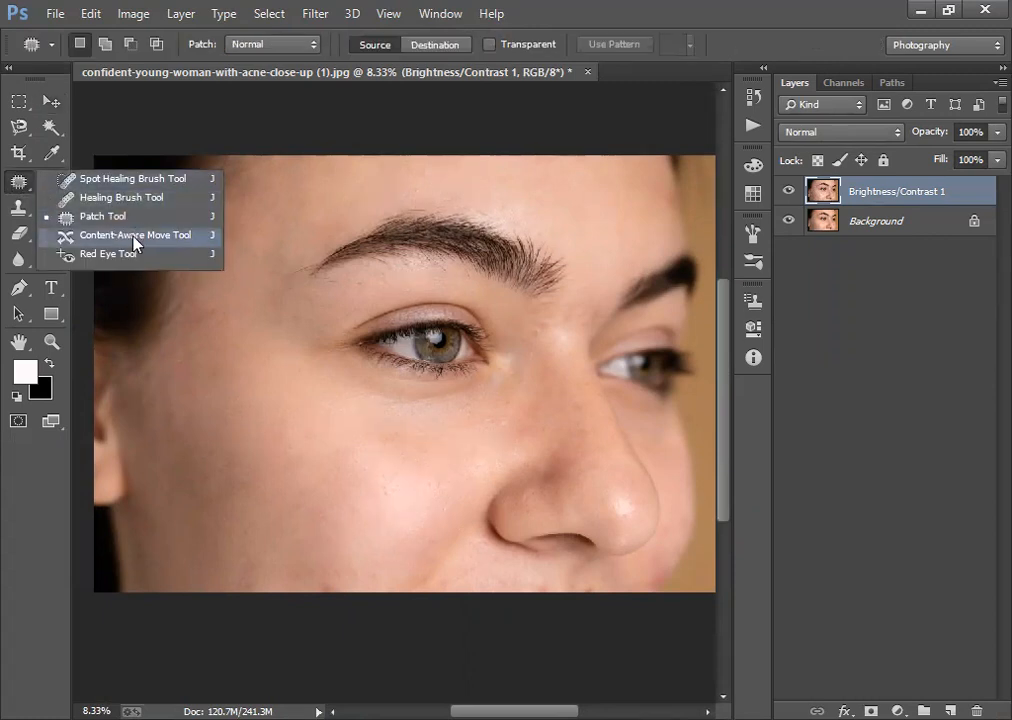
click(50, 101)
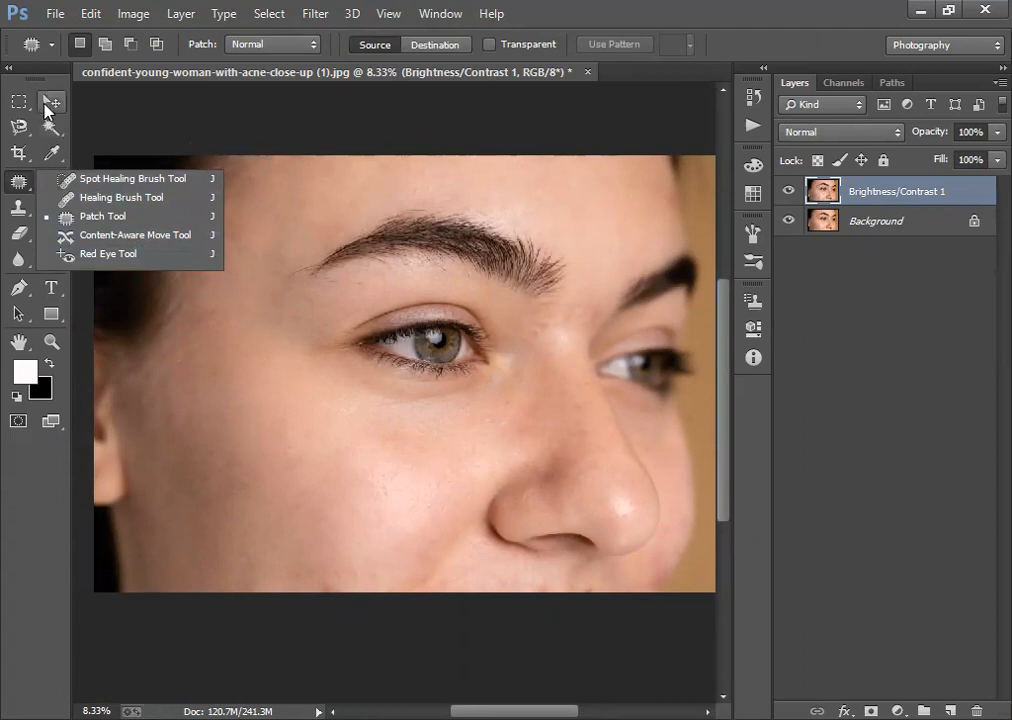